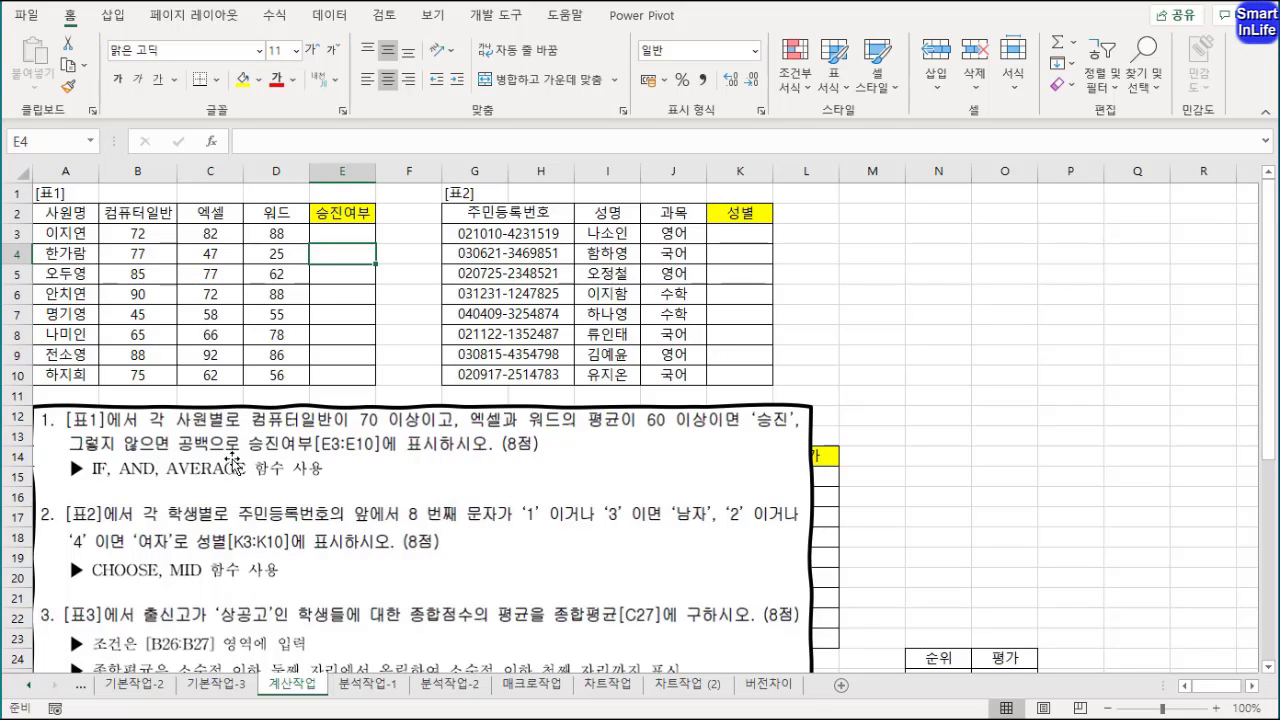
{"action": "key", "text": "ctrl+2"}
{"action": "mouse_move", "coordinate": [254, 434]}
{"action": "left_mouse_down"}
{"action": "mouse_move", "coordinate": [426, 427]}
{"action": "mouse_move", "coordinate": [437, 440]}
{"action": "left_mouse_up"}
{"action": "mouse_move", "coordinate": [437, 440]}
{"action": "left_mouse_down"}
{"action": "mouse_move", "coordinate": [680, 422]}
{"action": "mouse_move", "coordinate": [662, 437]}
{"action": "left_mouse_up"}
{"action": "left_click_drag", "start_coordinate": [410, 352], "coordinate": [407, 390]}
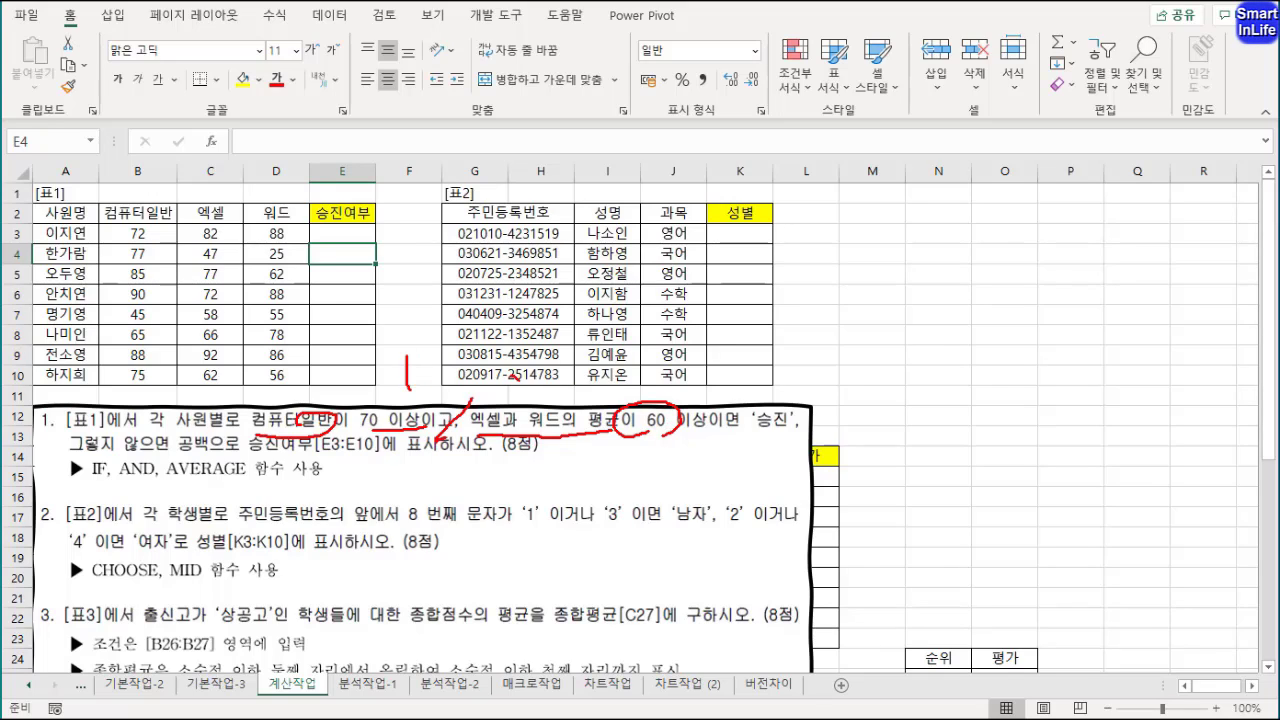
{"action": "left_click_drag", "start_coordinate": [510, 378], "coordinate": [540, 395]}
{"action": "left_click_drag", "start_coordinate": [416, 400], "coordinate": [444, 402]}
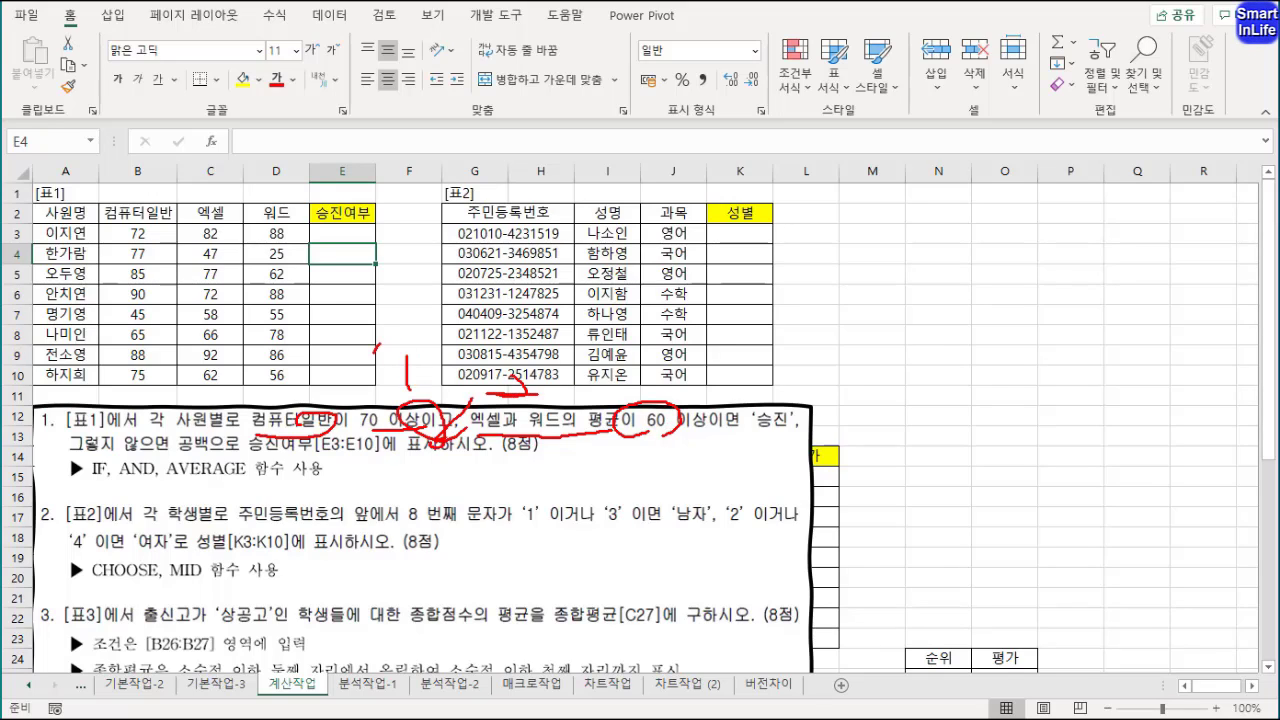
{"action": "left_click_drag", "start_coordinate": [380, 348], "coordinate": [374, 400]}
{"action": "left_click_drag", "start_coordinate": [565, 350], "coordinate": [520, 398]}
{"action": "left_click_drag", "start_coordinate": [272, 390], "coordinate": [318, 384]}
{"action": "mouse_move", "coordinate": [290, 374]}
{"action": "left_mouse_down"}
{"action": "mouse_move", "coordinate": [356, 384]}
{"action": "mouse_move", "coordinate": [382, 322]}
{"action": "left_mouse_up"}
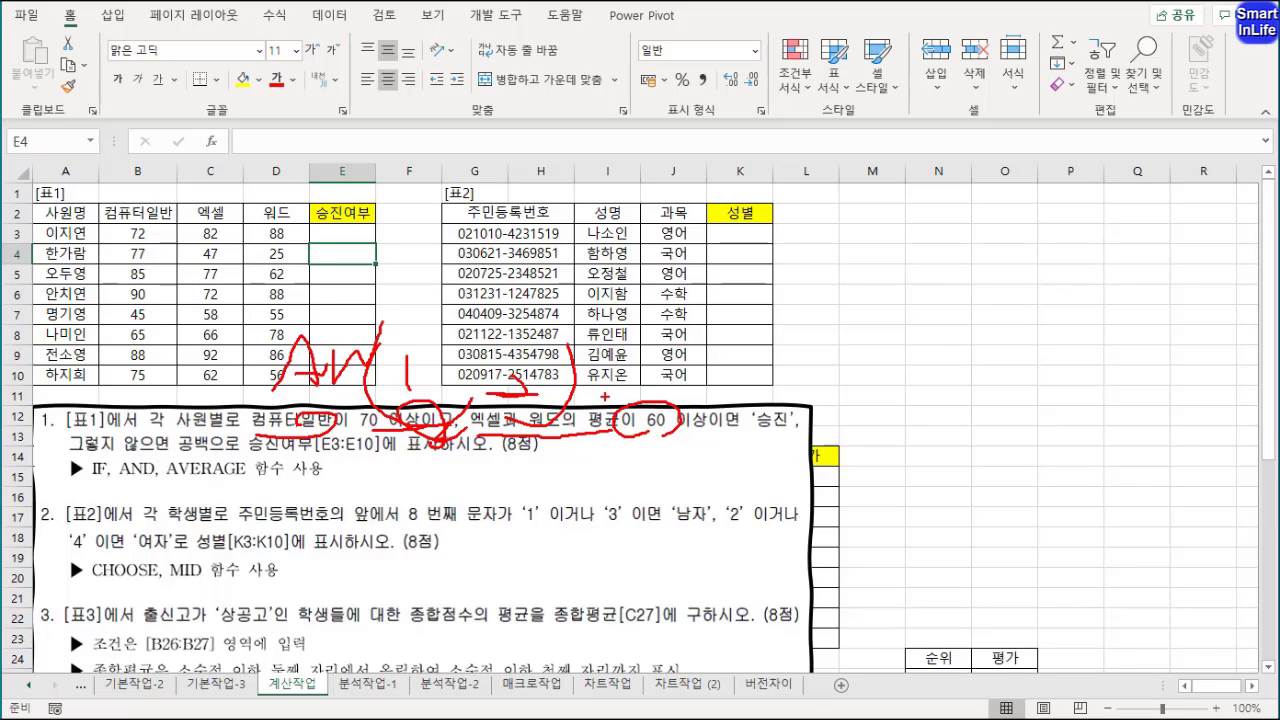
{"action": "left_click_drag", "start_coordinate": [752, 440], "coordinate": [800, 434]}
{"action": "mouse_move", "coordinate": [196, 428]}
{"action": "left_mouse_down"}
{"action": "mouse_move", "coordinate": [170, 466]}
{"action": "mouse_move", "coordinate": [218, 452]}
{"action": "left_mouse_up"}
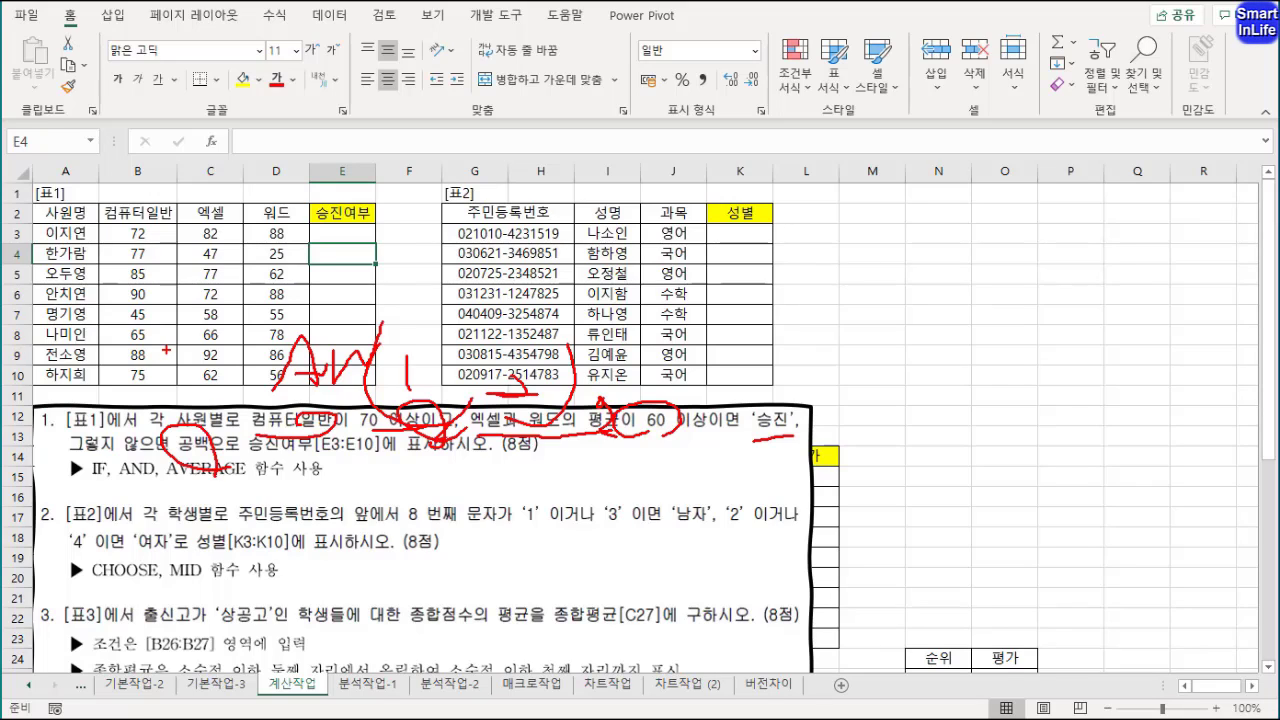
{"action": "left_click_drag", "start_coordinate": [173, 402], "coordinate": [193, 417]}
{"action": "mouse_move", "coordinate": [231, 312]}
{"action": "left_mouse_down"}
{"action": "mouse_move", "coordinate": [232, 397]}
{"action": "mouse_move", "coordinate": [208, 415]}
{"action": "left_mouse_up"}
{"action": "left_click_drag", "start_coordinate": [221, 374], "coordinate": [286, 370]}
{"action": "mouse_move", "coordinate": [288, 318]}
{"action": "left_mouse_down"}
{"action": "mouse_move", "coordinate": [294, 446]}
{"action": "mouse_move", "coordinate": [348, 408]}
{"action": "mouse_move", "coordinate": [608, 424]}
{"action": "mouse_move", "coordinate": [642, 360]}
{"action": "mouse_move", "coordinate": [652, 388]}
{"action": "mouse_move", "coordinate": [726, 372]}
{"action": "left_mouse_up"}
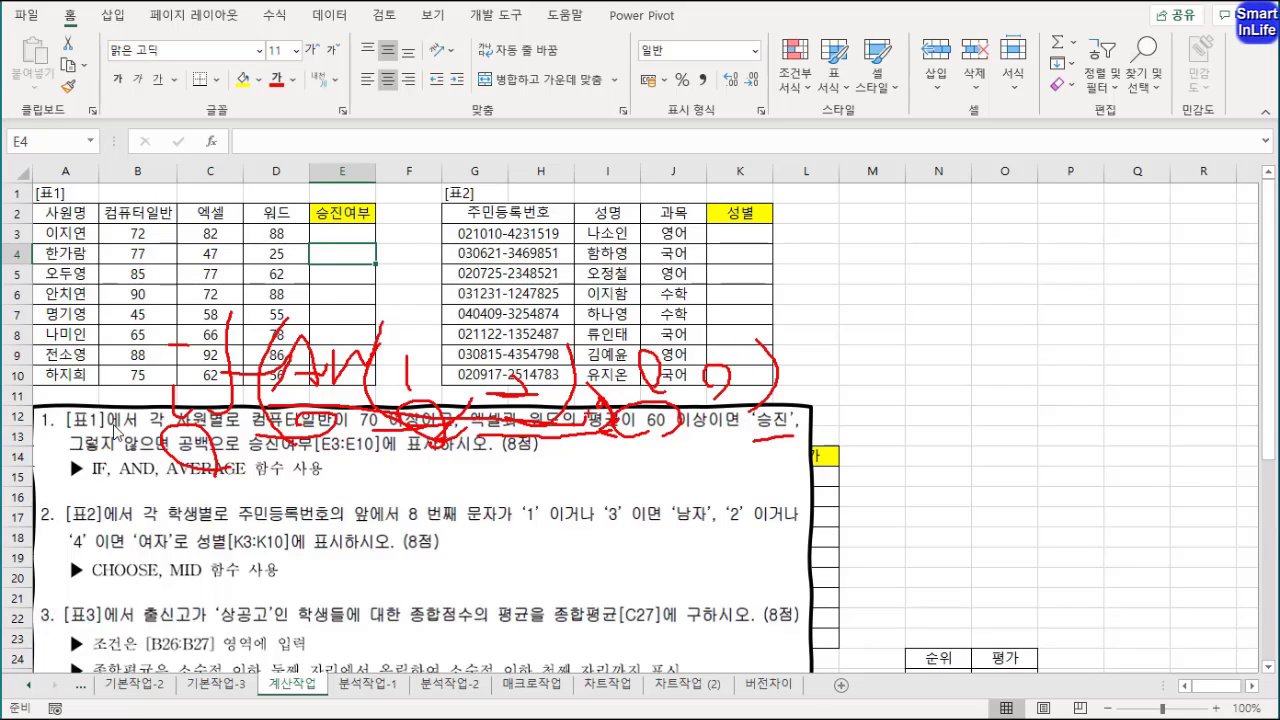
{"action": "key", "text": "Escape"}
Step: Start an IF formula in E3 whose test is B3>=70, followed by a comma
{"action": "left_click", "coordinate": [333, 239]}
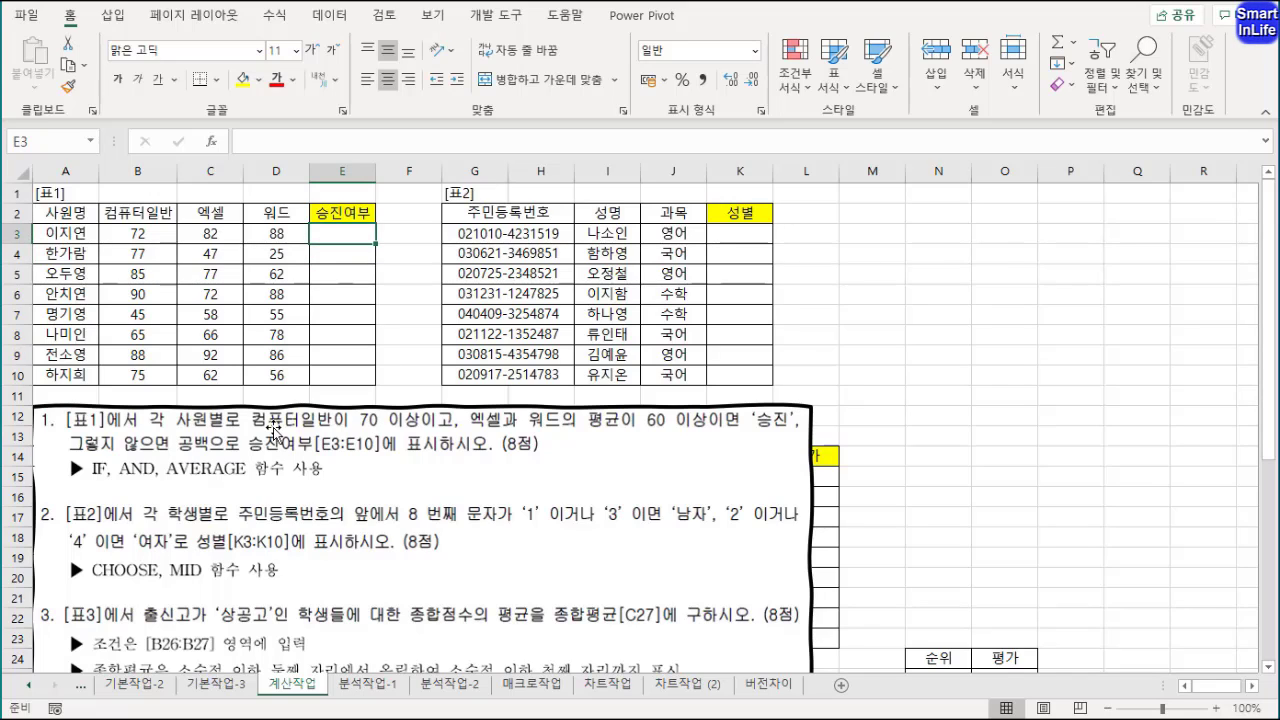
{"action": "type", "text": "=if("}
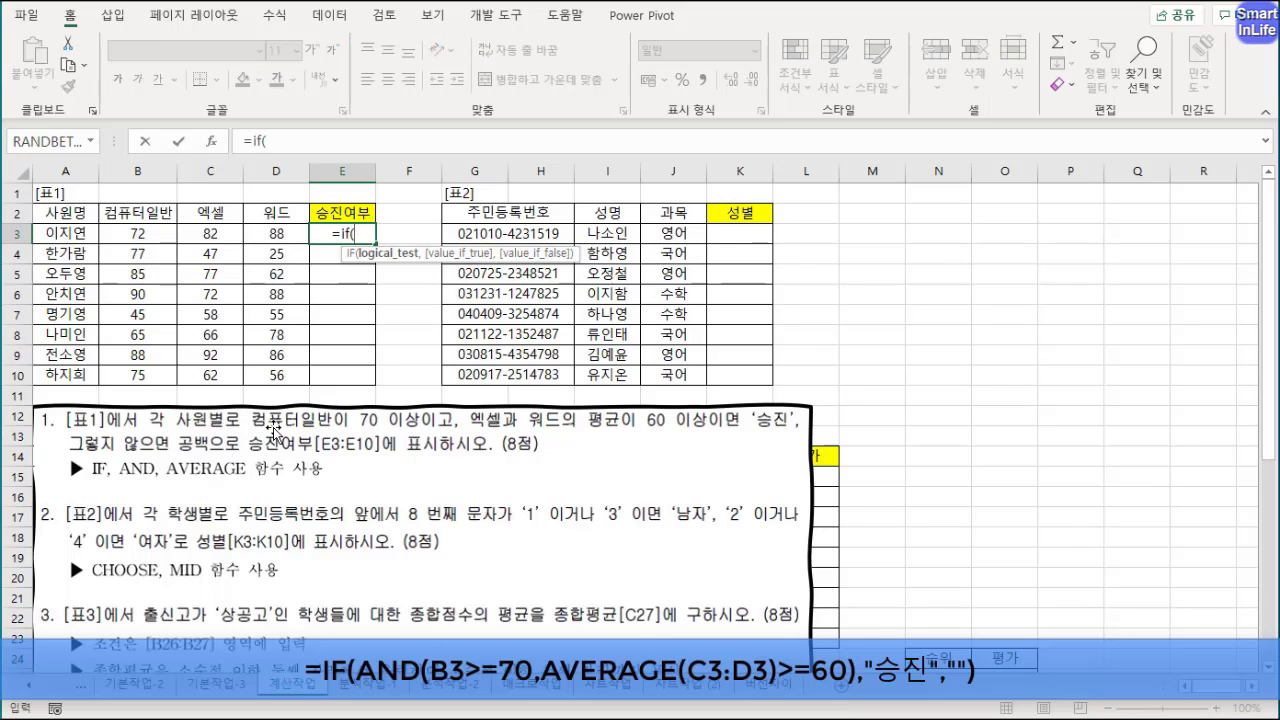
{"action": "left_click", "coordinate": [152, 235]}
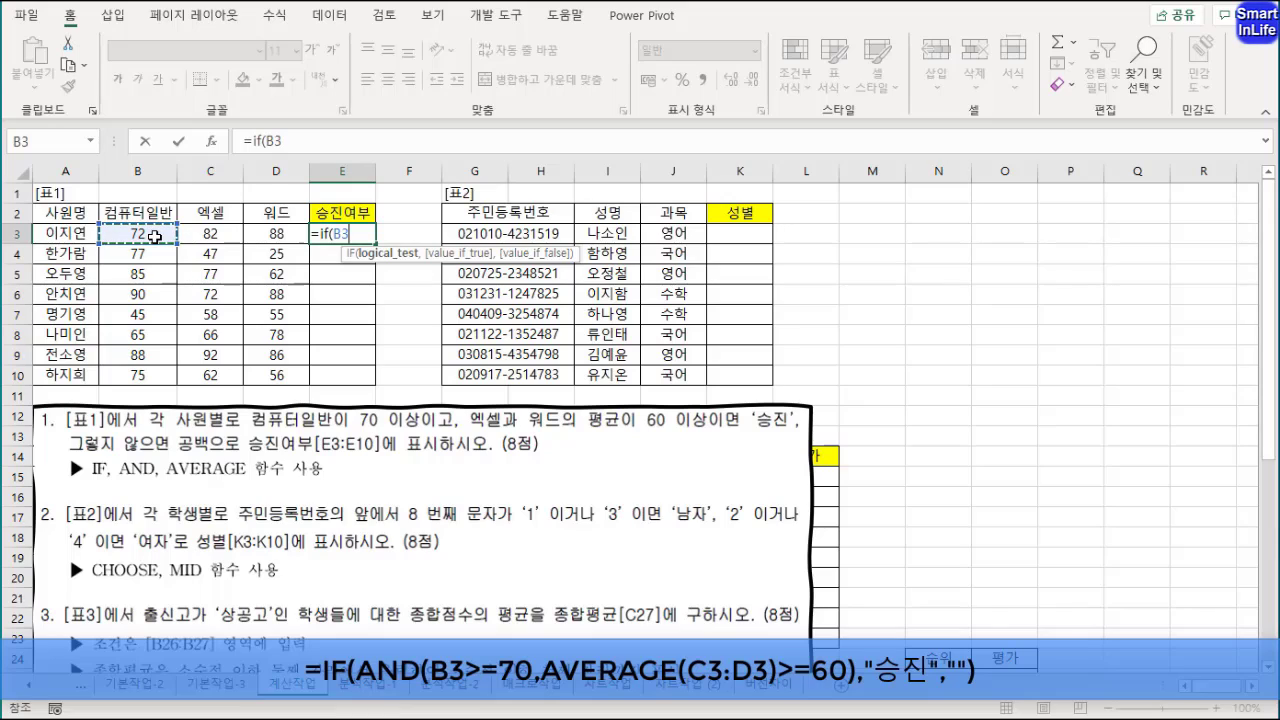
{"action": "type", "text": ">"}
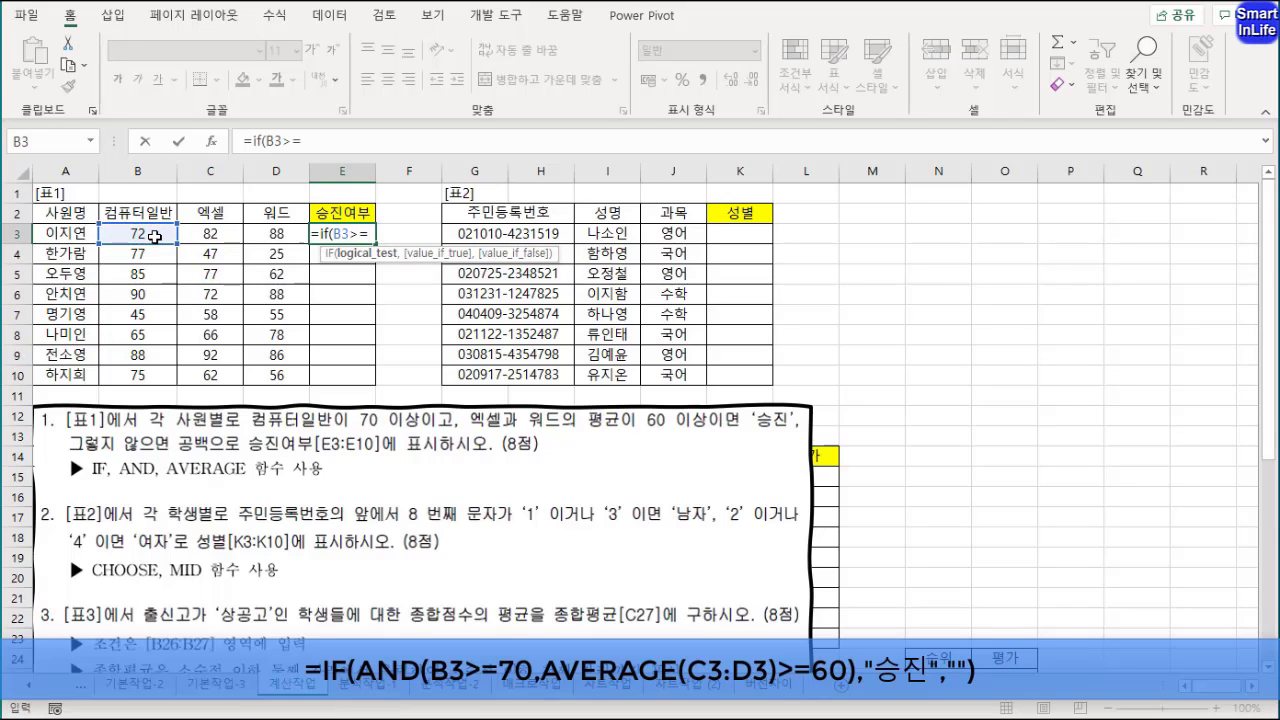
{"action": "type", "text": "=70"}
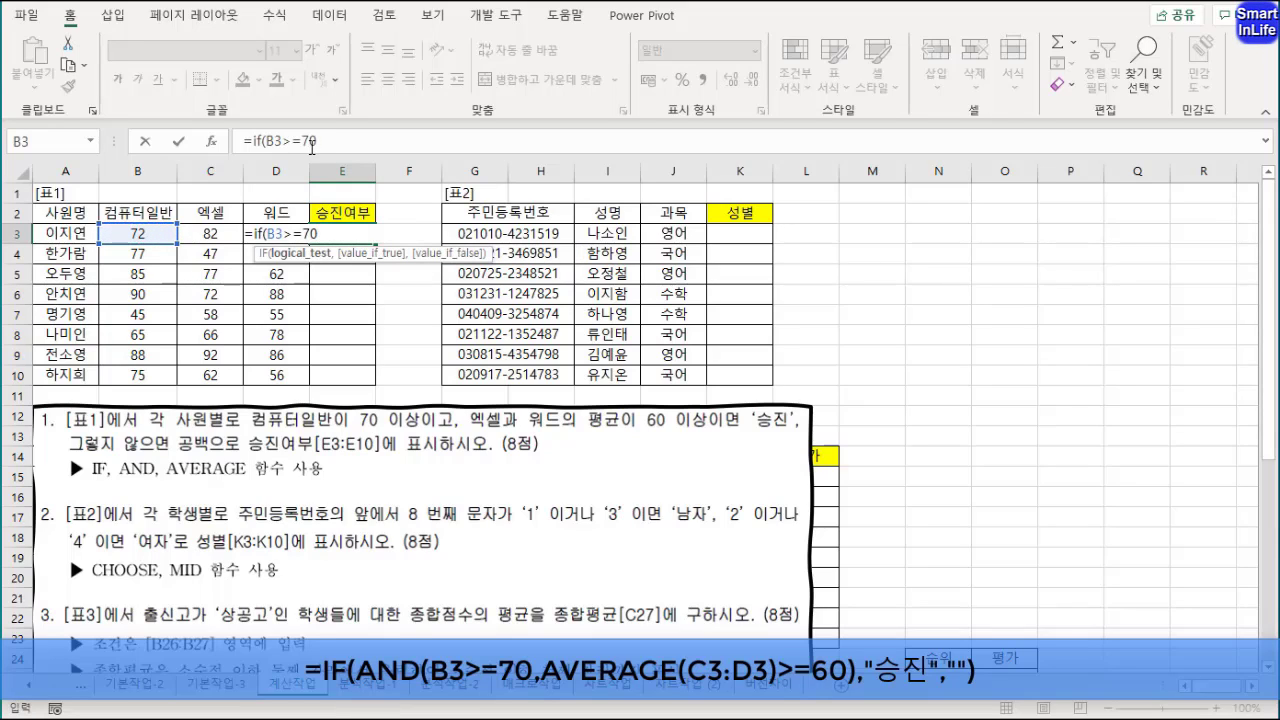
{"action": "left_click", "coordinate": [328, 142]}
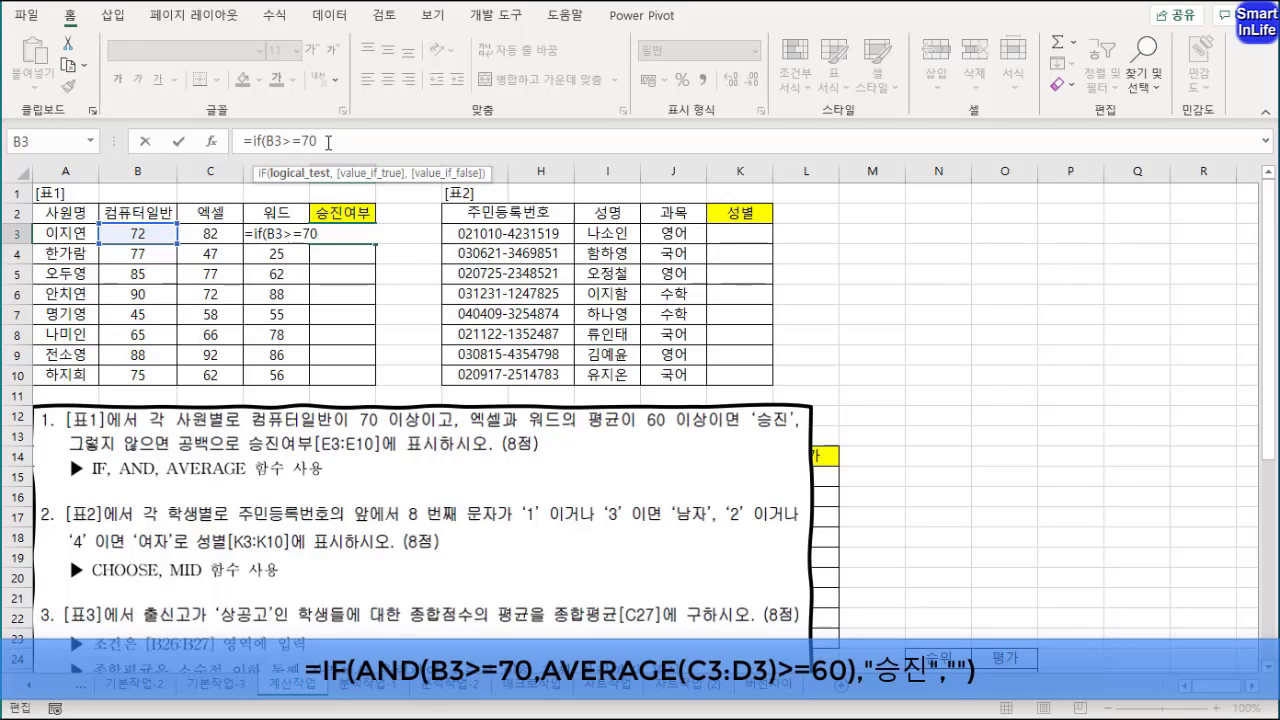
{"action": "type", "text": ","}
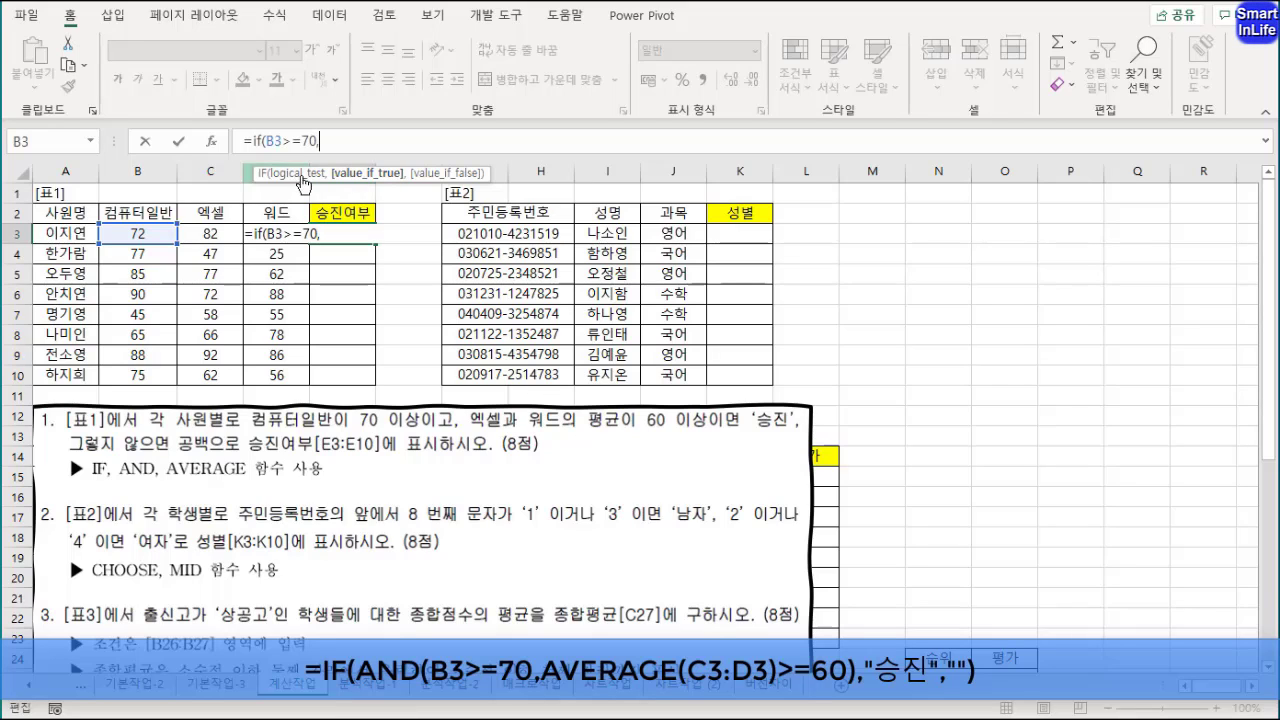
Step: Wrap the IF test in AND, adding AVERAGE(C3:D3)>=60 as the second condition and closing the AND function
{"action": "left_click", "coordinate": [267, 141]}
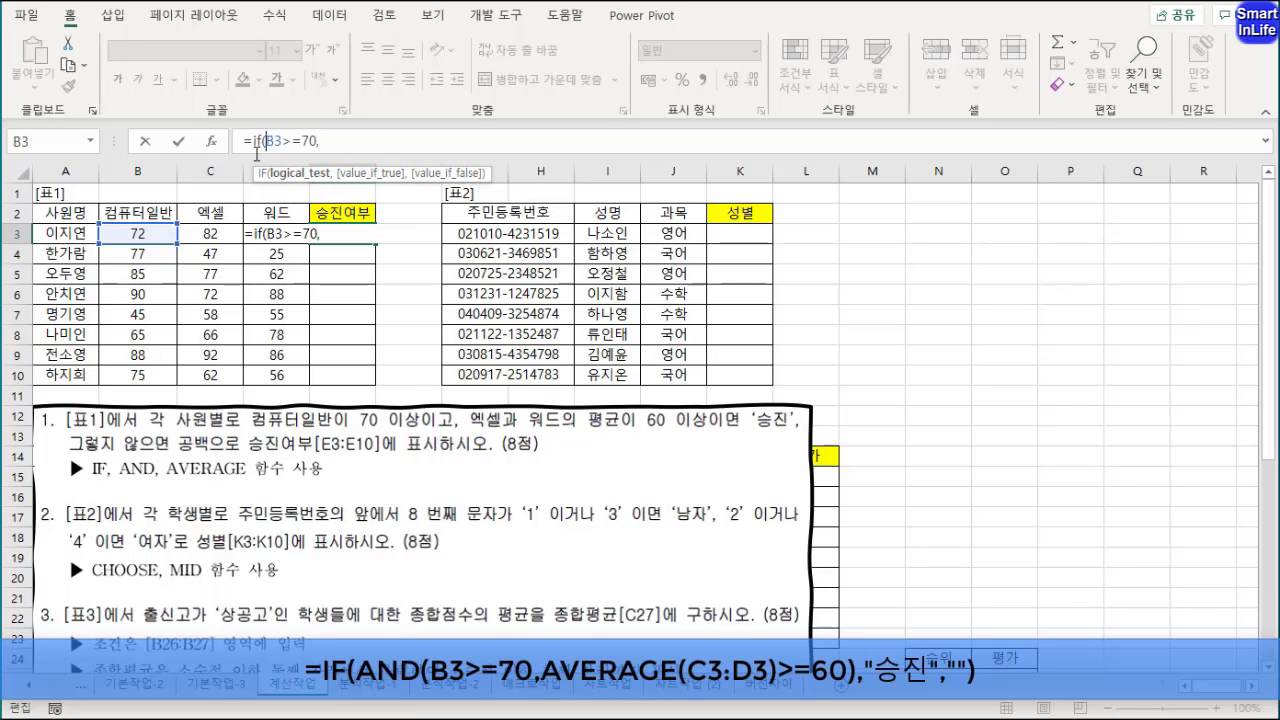
{"action": "type", "text": "and("}
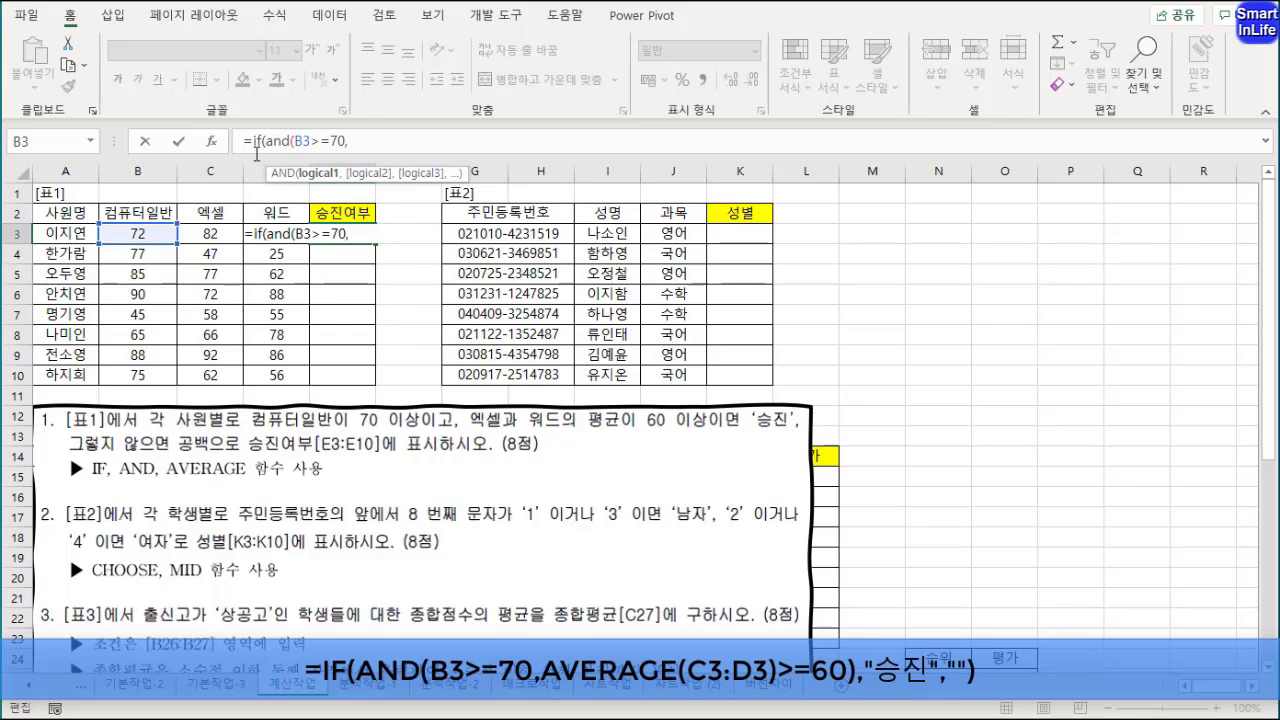
{"action": "left_click", "coordinate": [371, 145]}
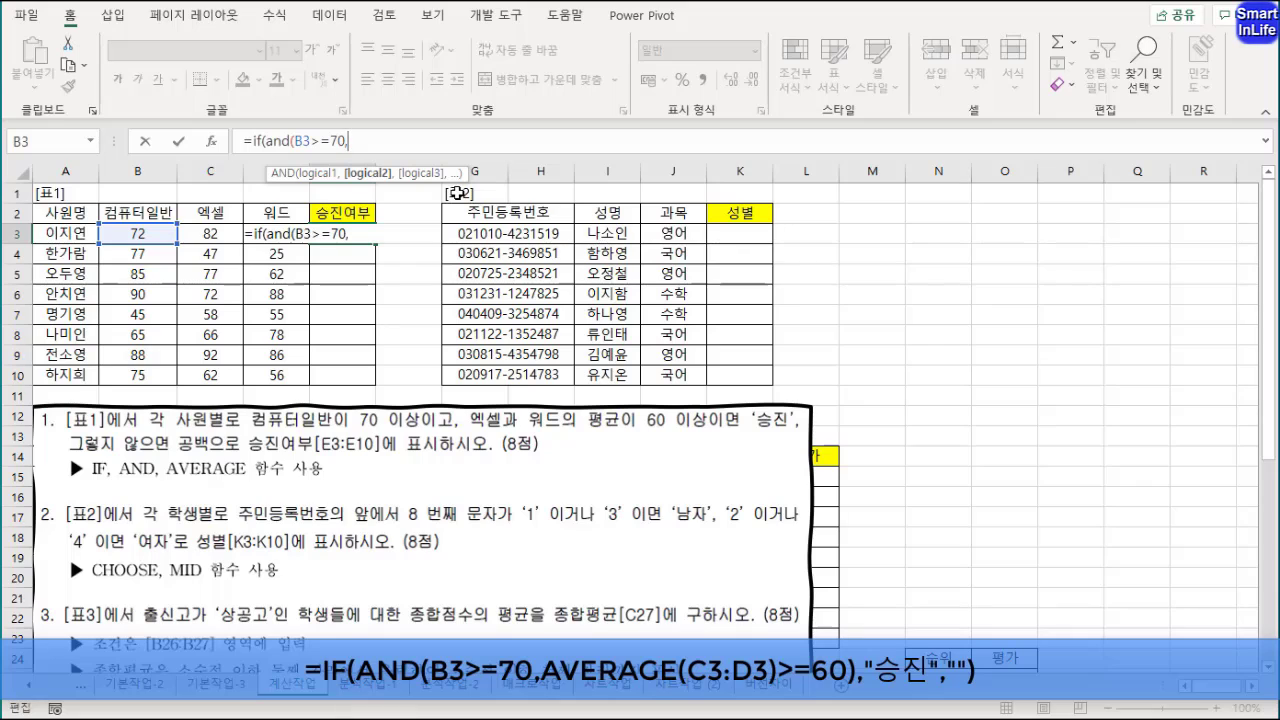
{"action": "type", "text": "av"}
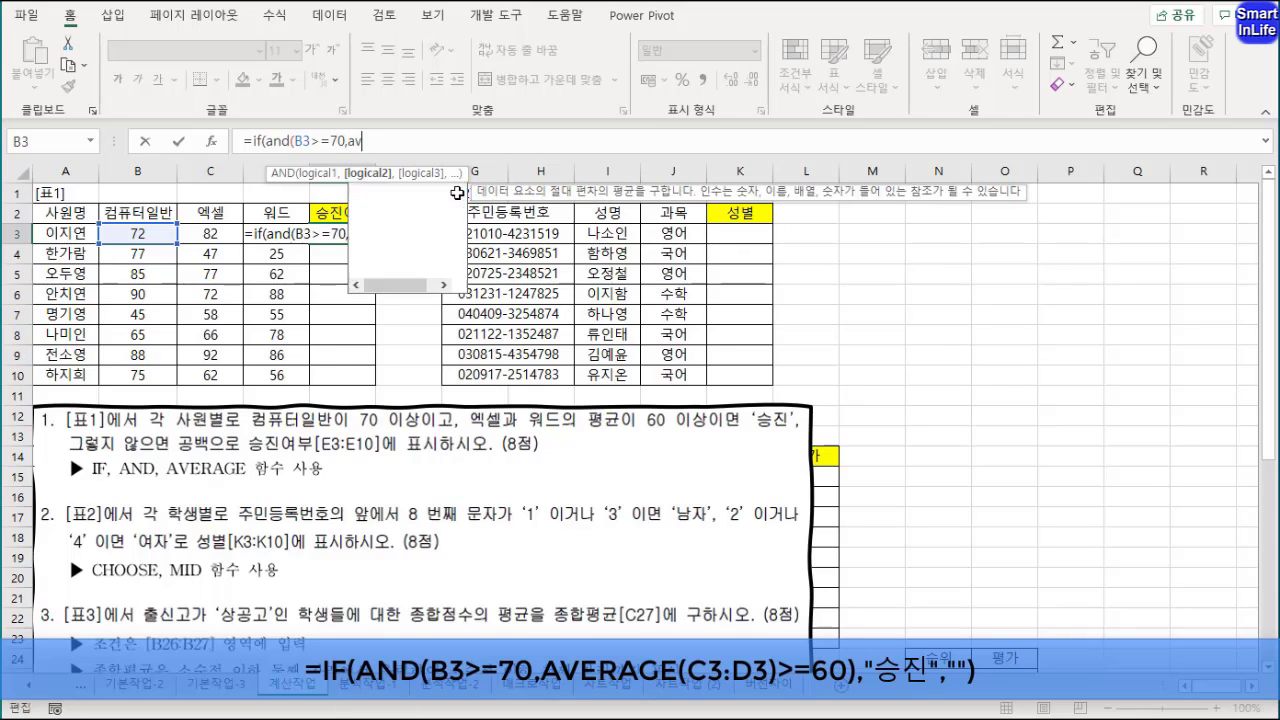
{"action": "type", "text": "erage("}
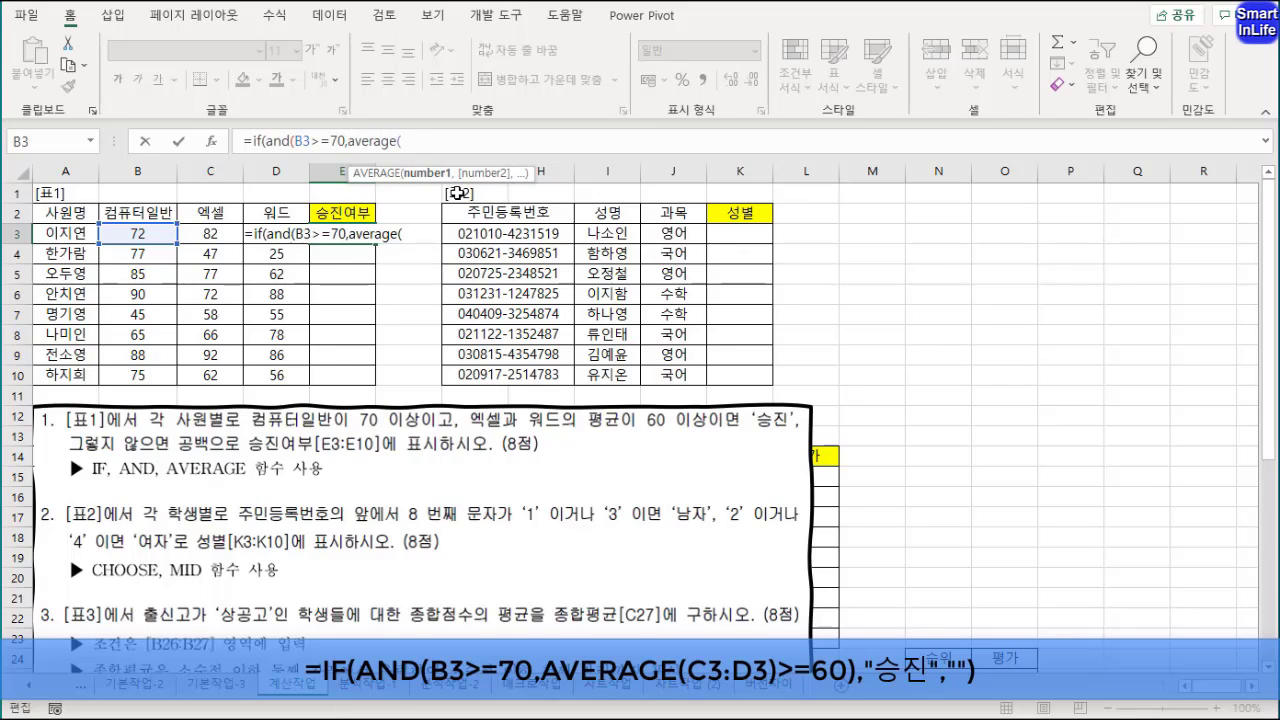
{"action": "left_click_drag", "start_coordinate": [222, 234], "coordinate": [289, 234]}
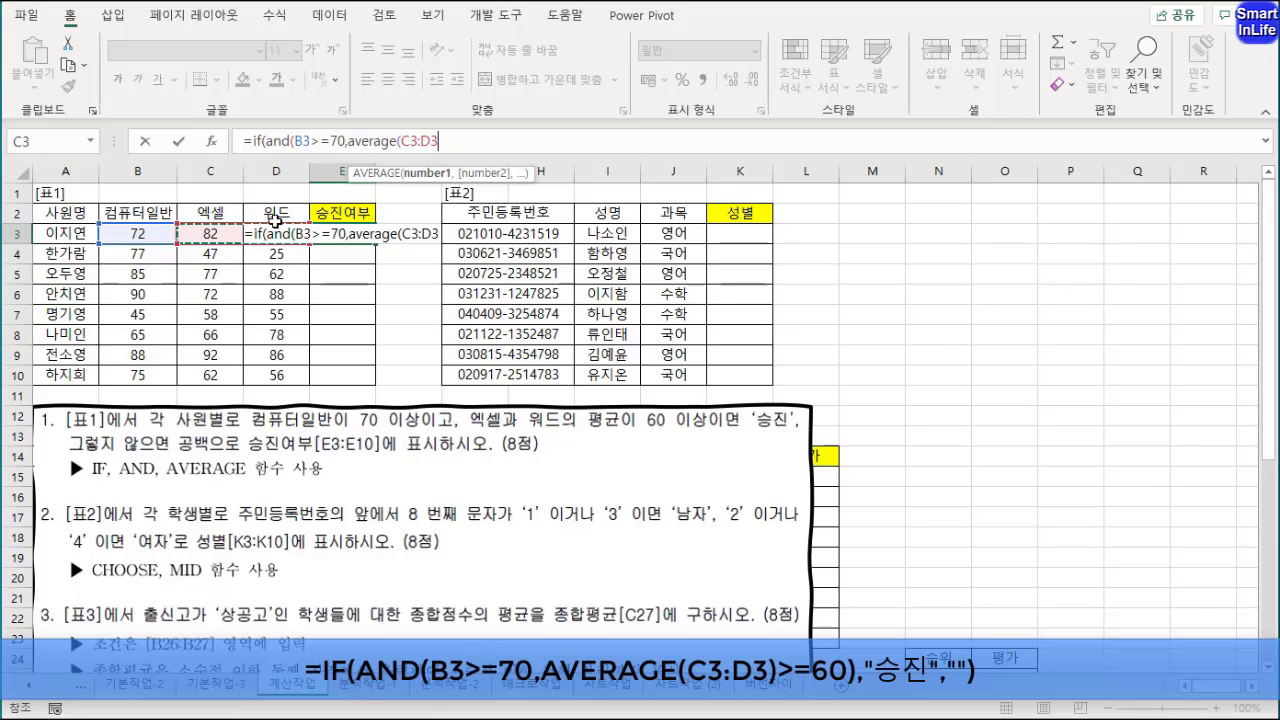
{"action": "type", "text": ")>=60"}
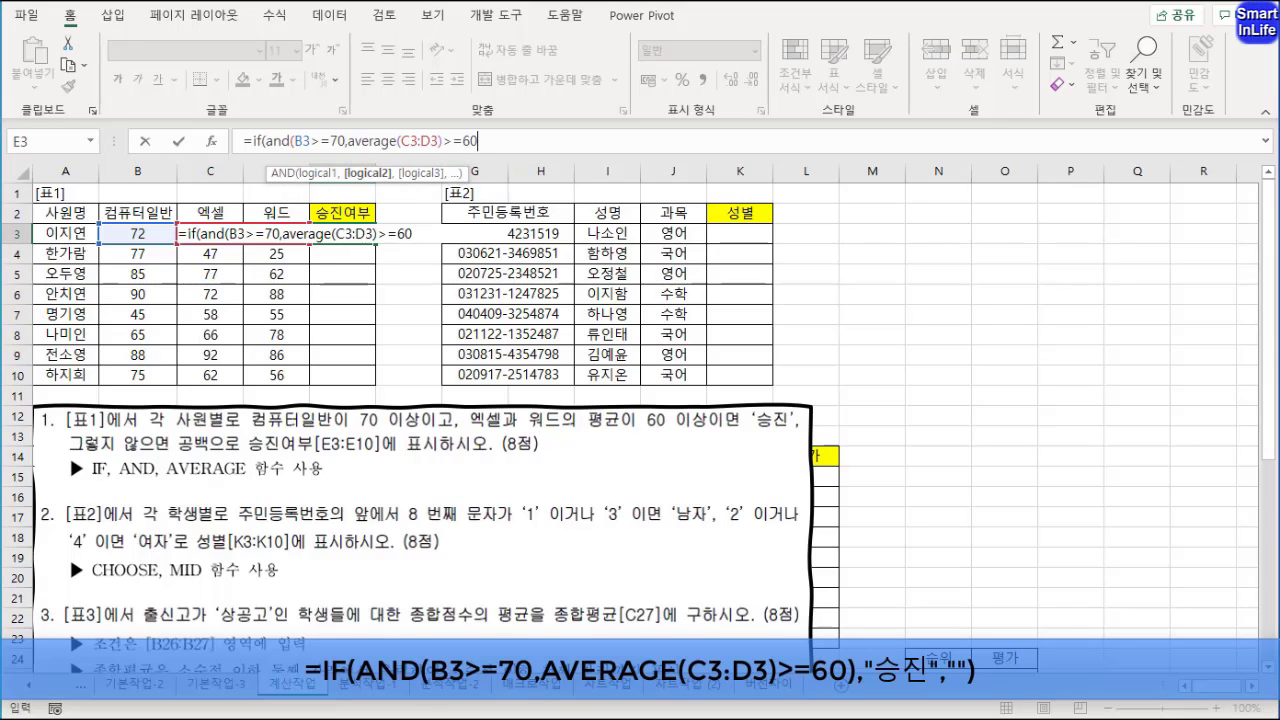
{"action": "mouse_move", "coordinate": [284, 186]}
{"action": "left_mouse_down"}
{"action": "mouse_move", "coordinate": [452, 186]}
{"action": "mouse_move", "coordinate": [296, 158]}
{"action": "mouse_move", "coordinate": [282, 185]}
{"action": "left_mouse_up"}
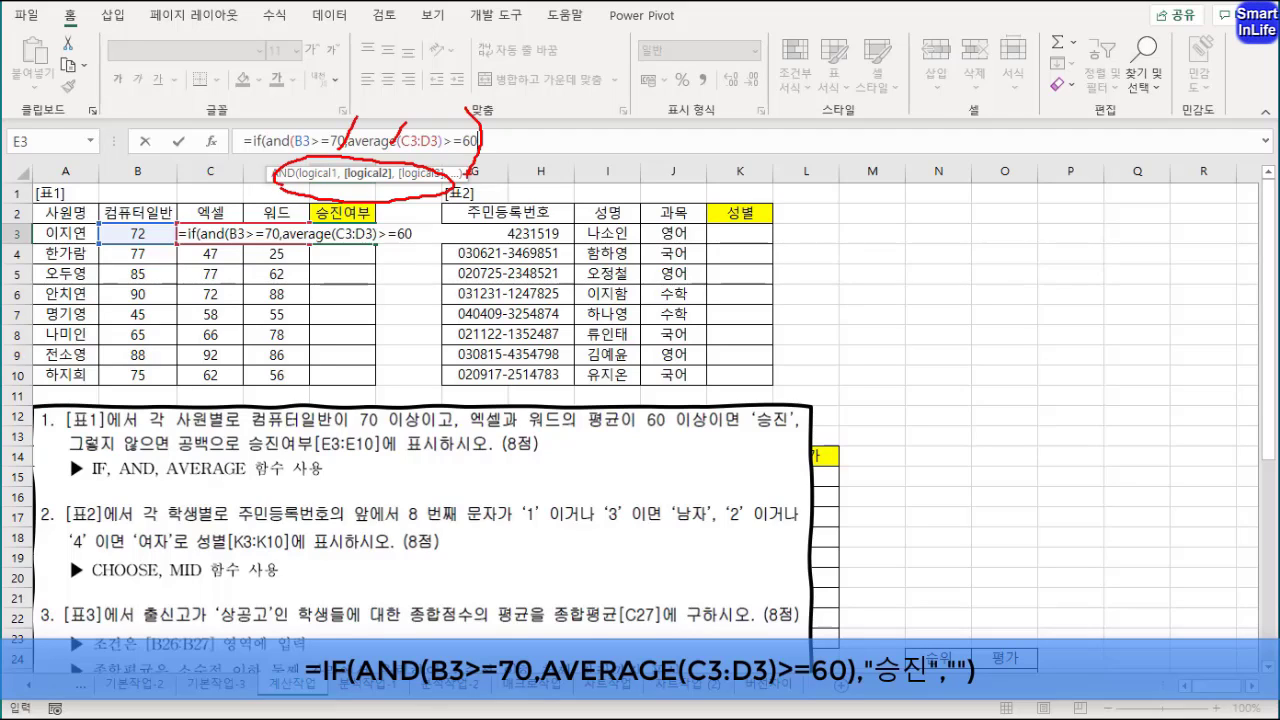
{"action": "key", "text": "Escape"}
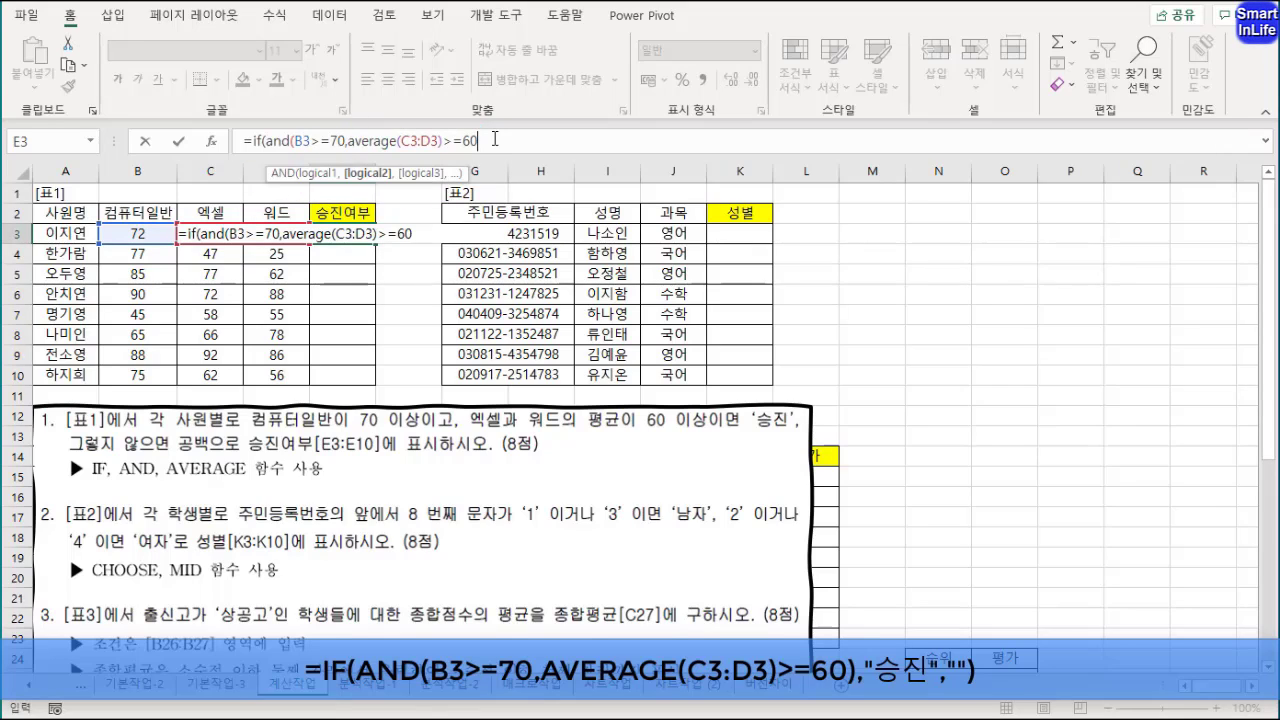
{"action": "type", "text": ")"}
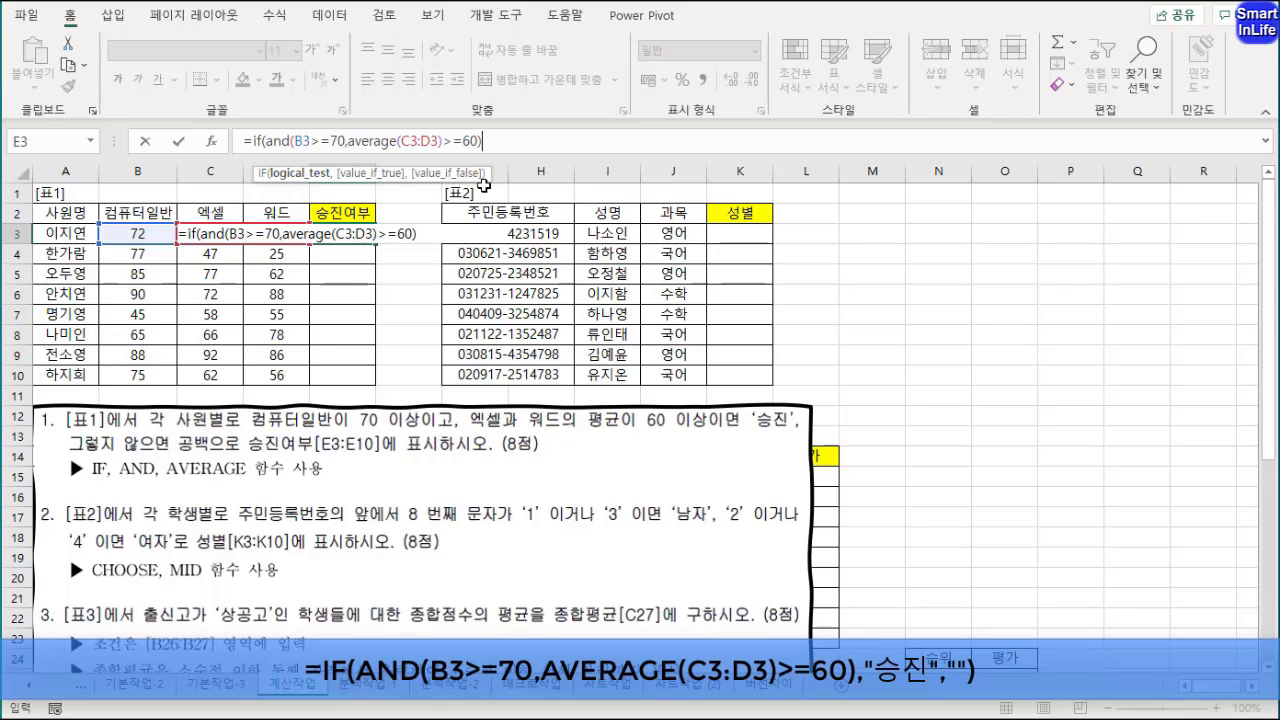
Step: Complete the IF formula in E3 to return "승진" when true and empty text "" when false
{"action": "type", "text": ","}
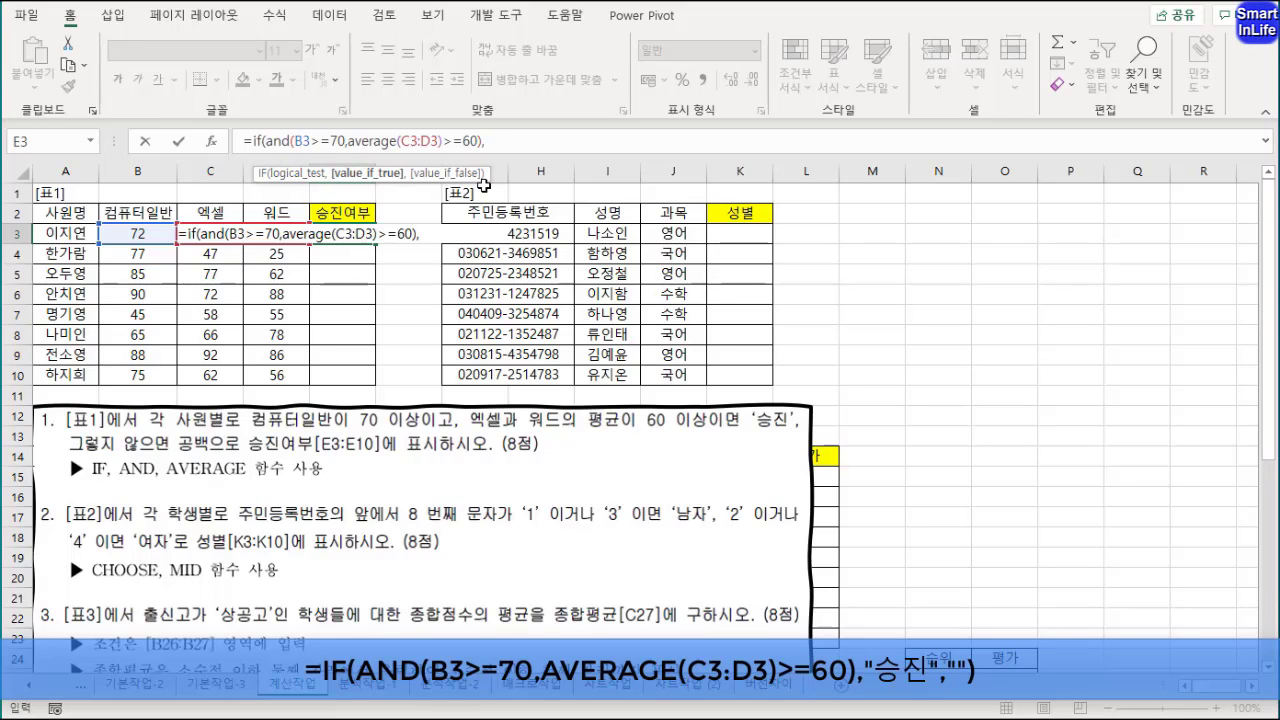
{"action": "type", "text": "\"승진\","}
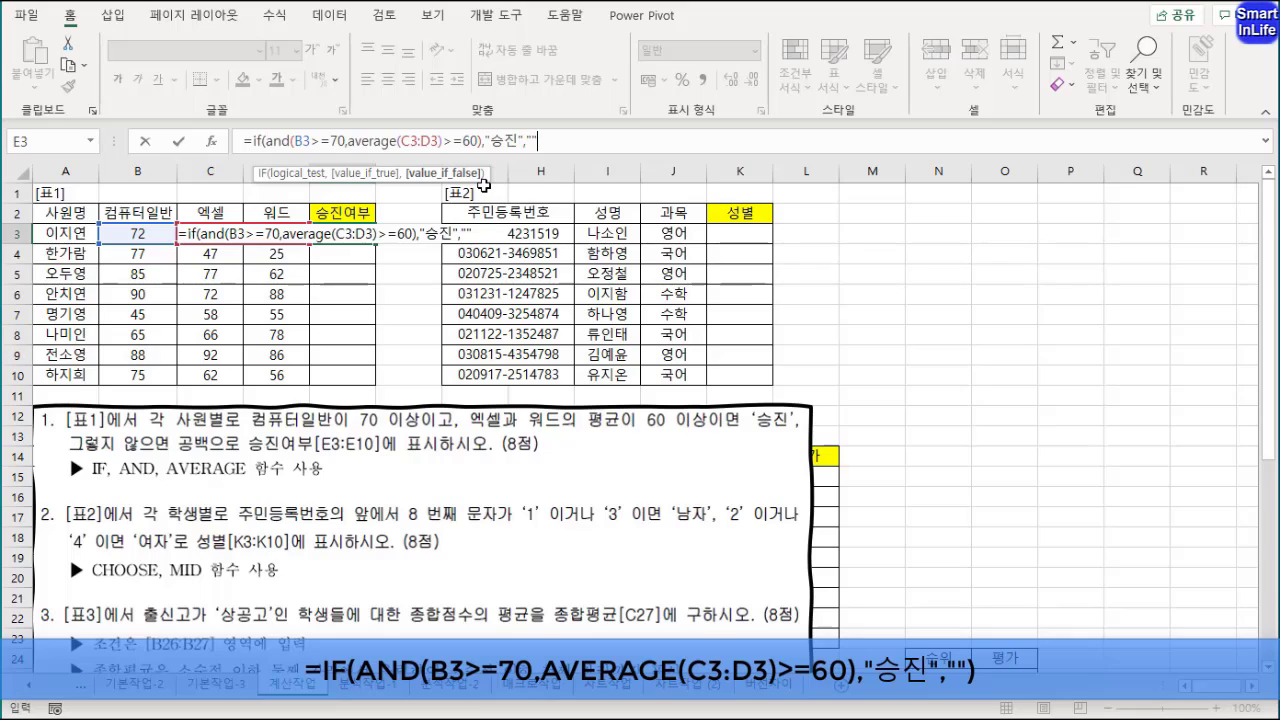
{"action": "type", "text": "\"\""}
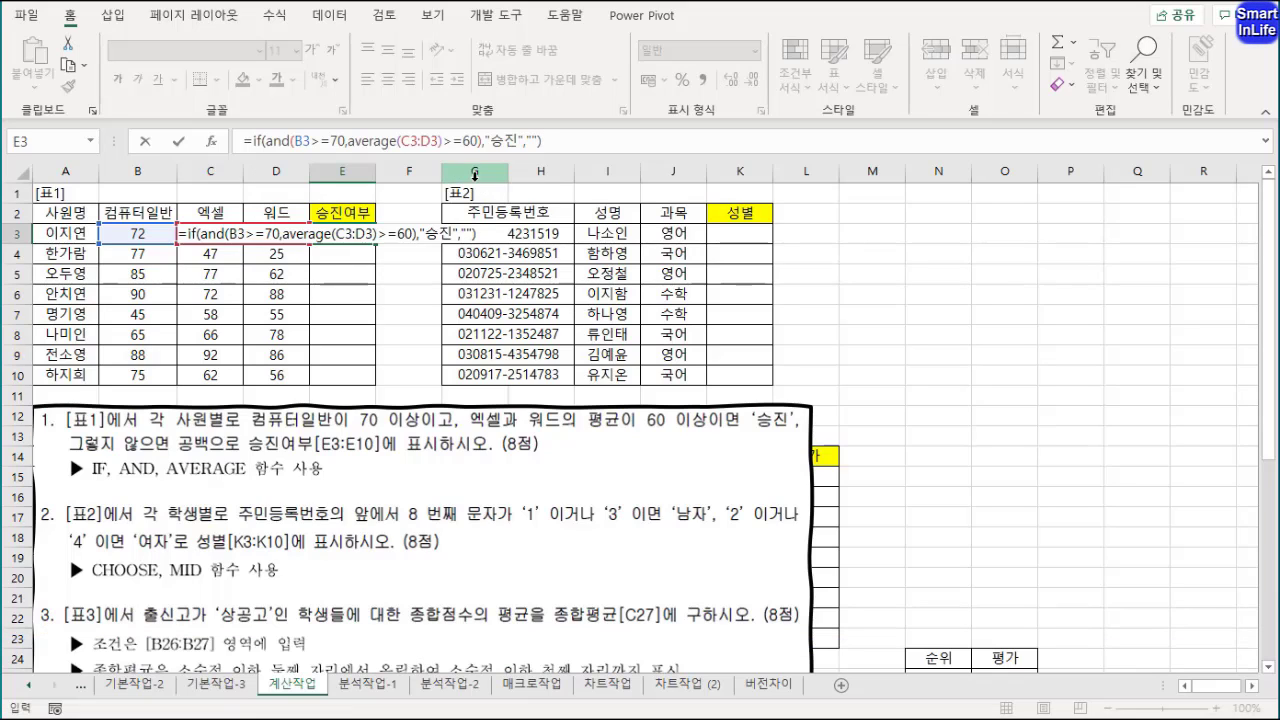
{"action": "type", "text": ")"}
{"action": "key", "text": "Return"}
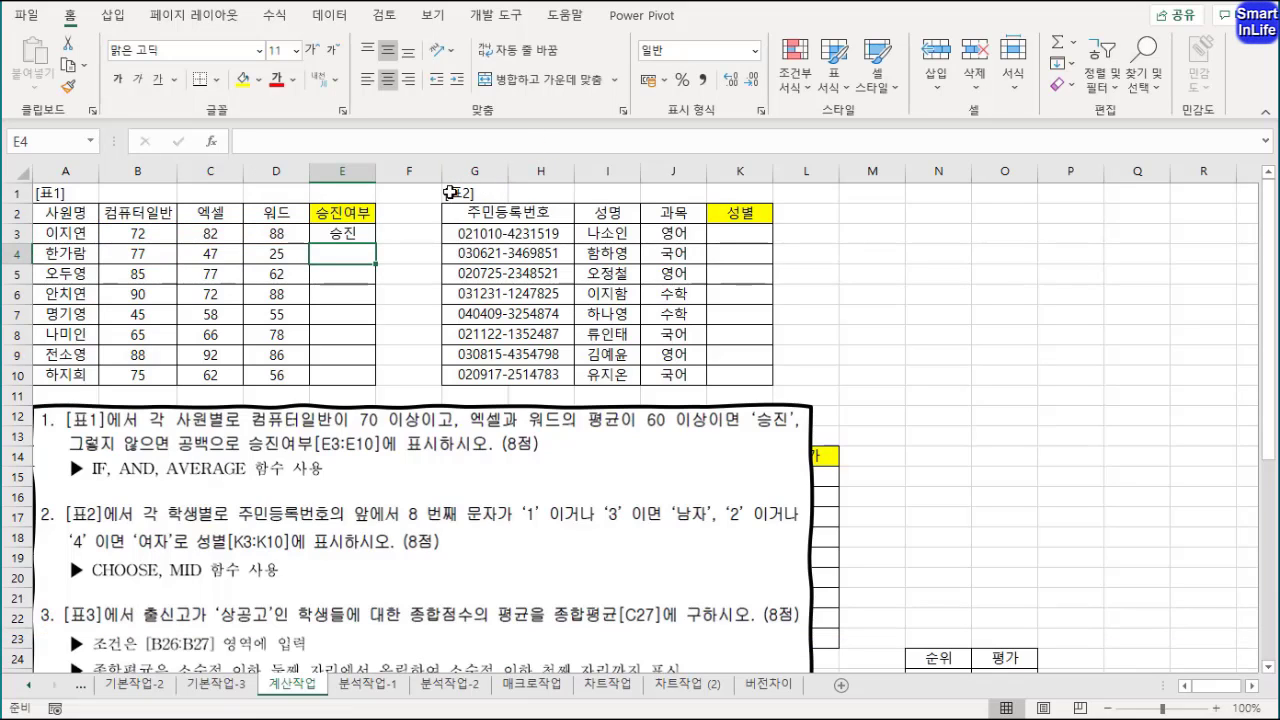
Step: Fill the formula from E3 down to E10, and undo the fill
{"action": "left_click", "coordinate": [360, 236]}
{"action": "left_click_drag", "start_coordinate": [376, 244], "coordinate": [372, 378]}
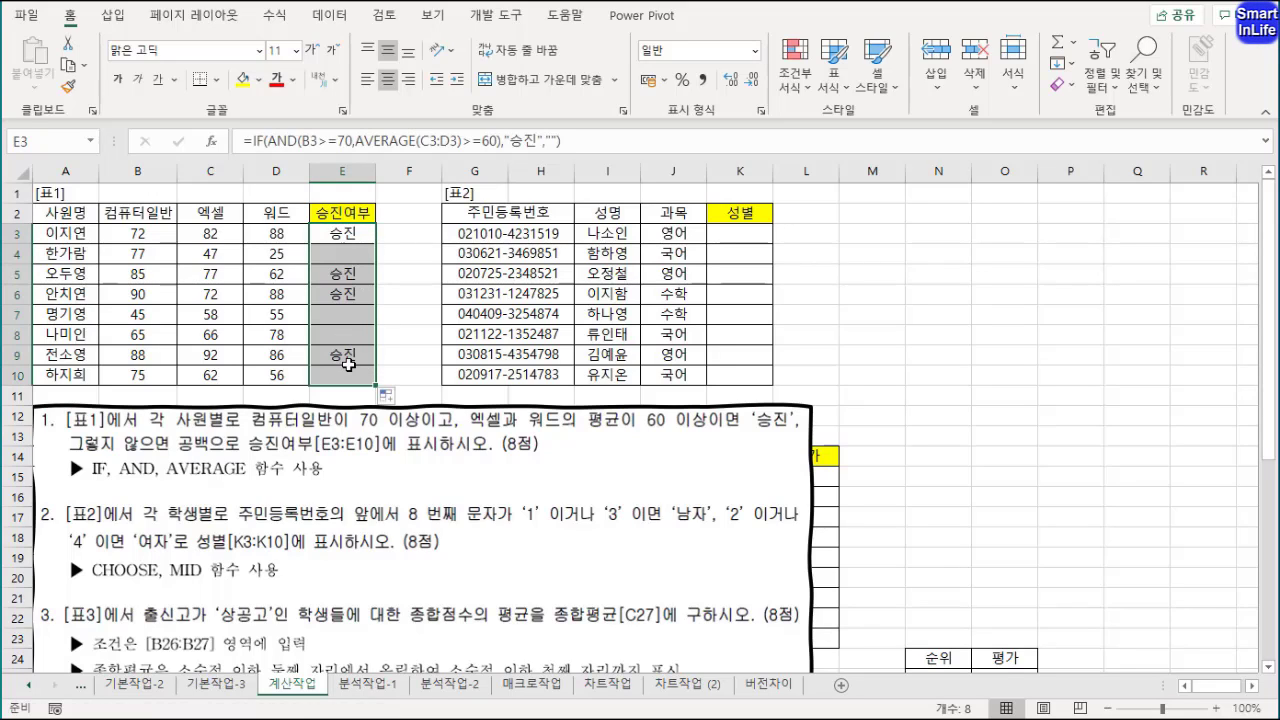
{"action": "key", "text": "ctrl+z"}
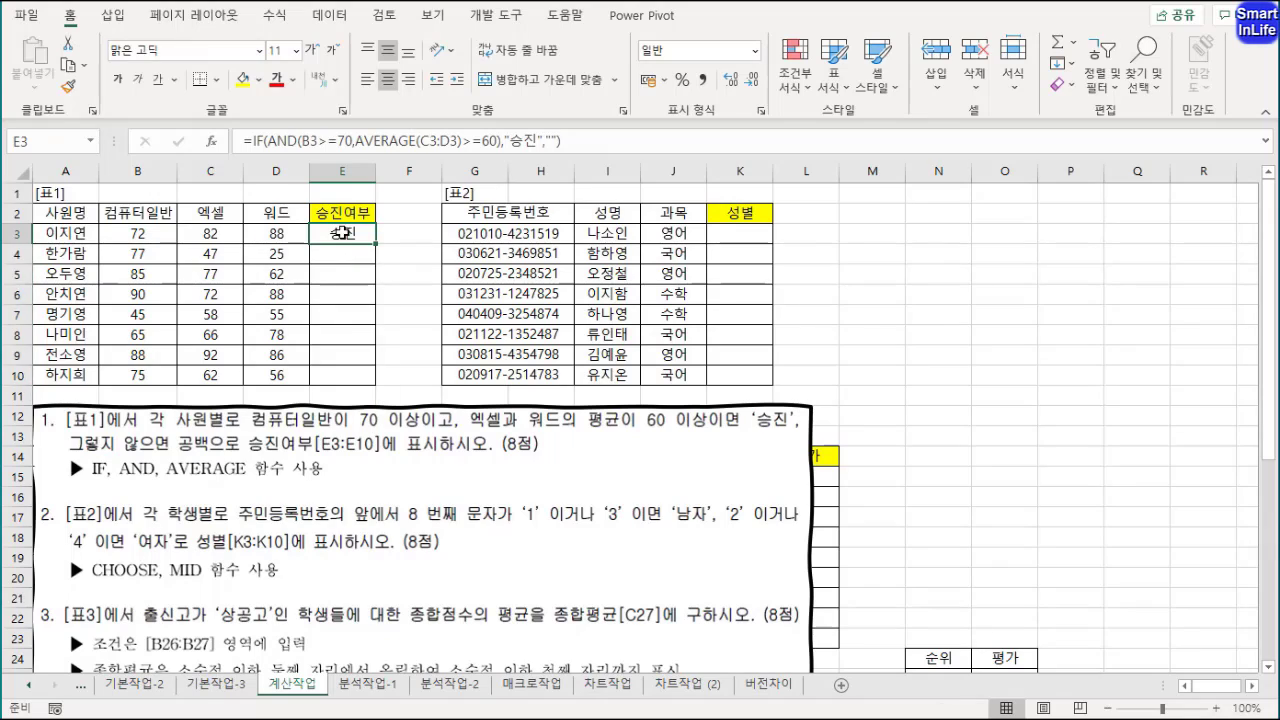
Step: Enter the E3 formula into the whole range E3:E10 in a single entry
{"action": "left_click_drag", "start_coordinate": [343, 232], "coordinate": [342, 372]}
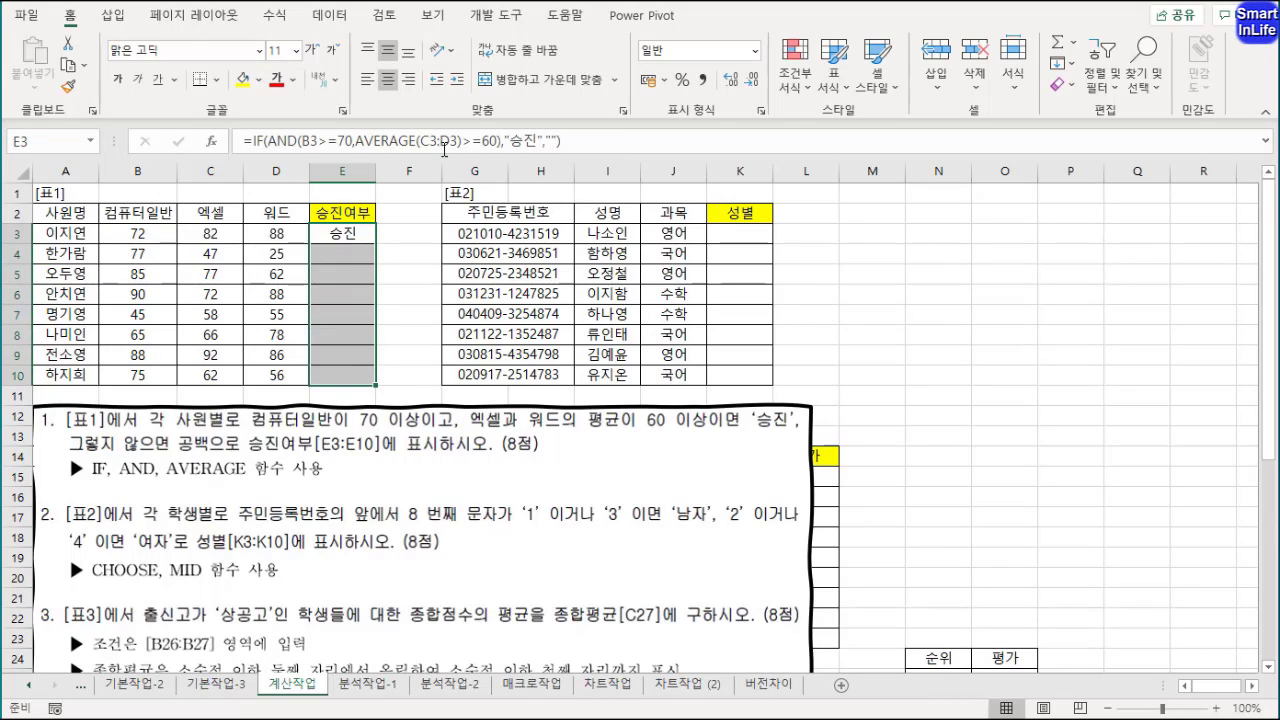
{"action": "left_click", "coordinate": [566, 150]}
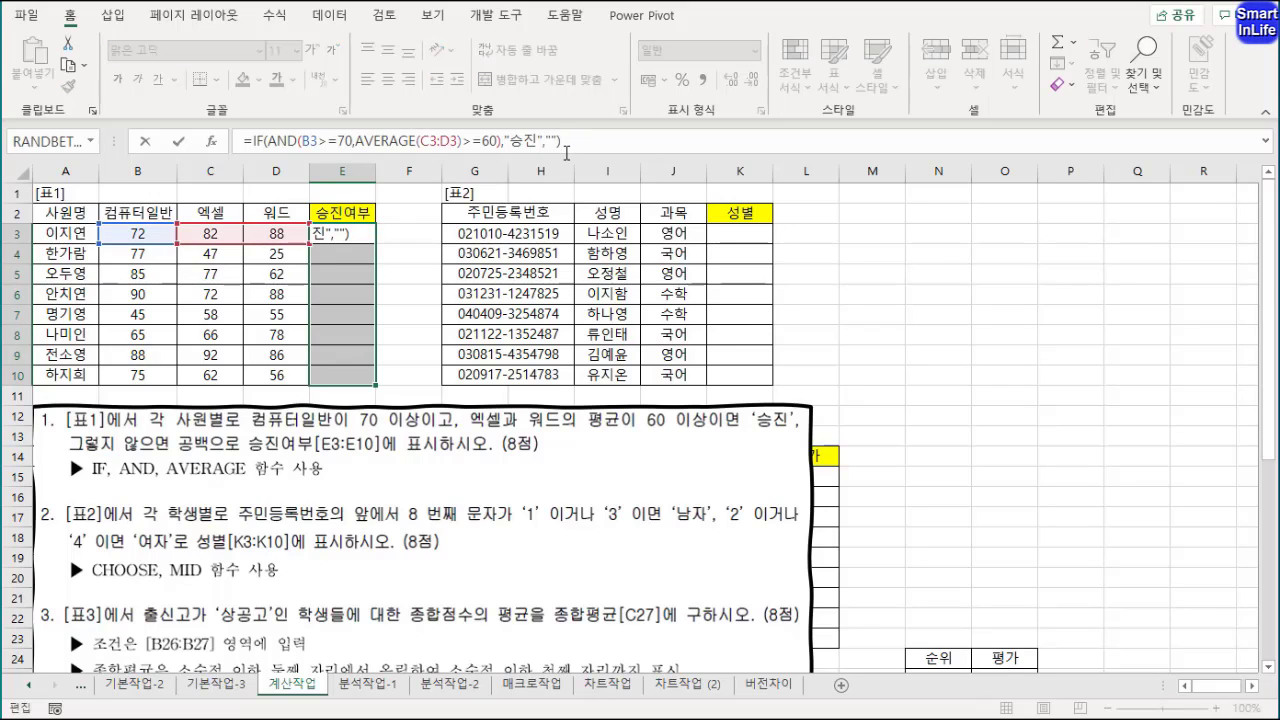
{"action": "key", "text": "ctrl+Return"}
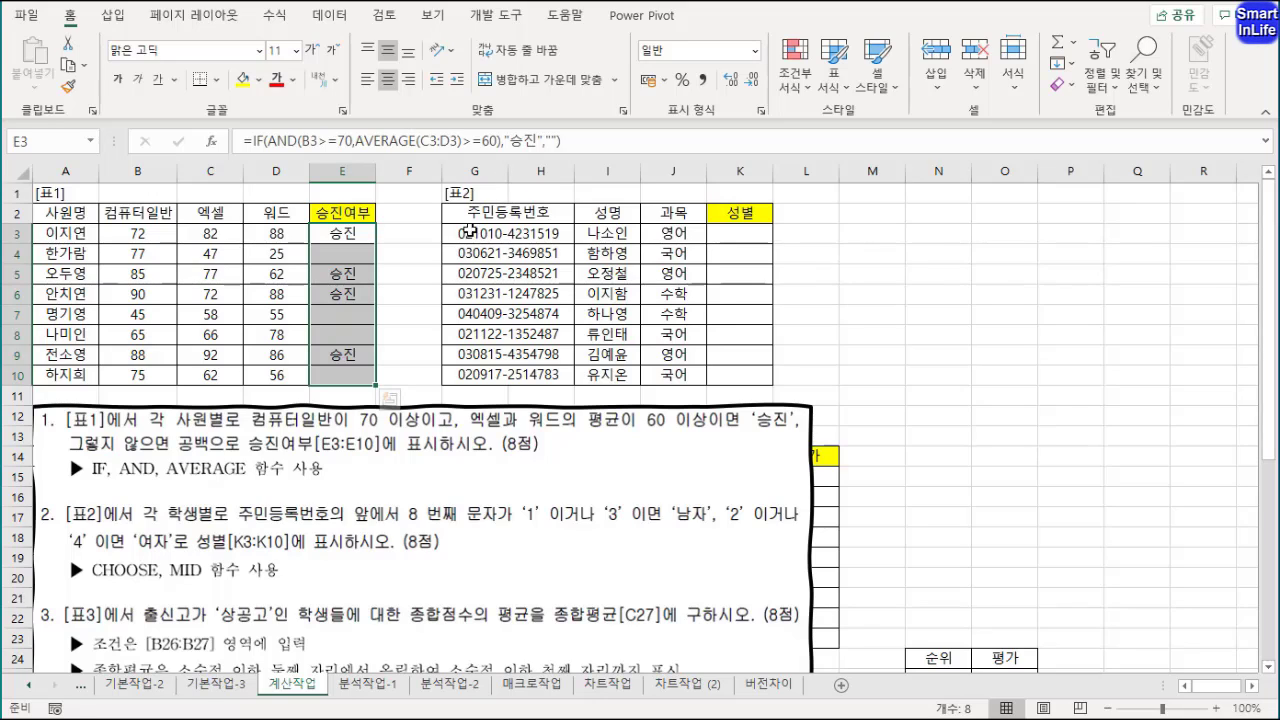
{"action": "left_click", "coordinate": [416, 290]}
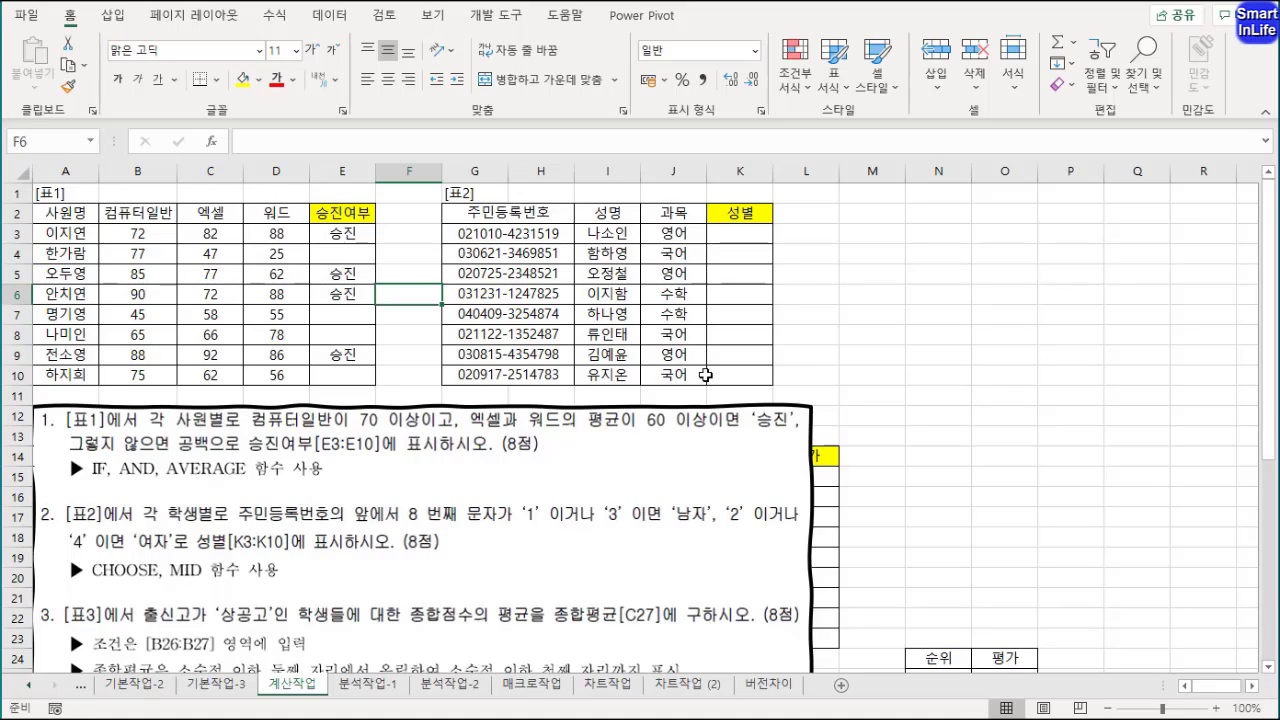
Step: Enter MID(G3,8,1) as the start of the 성별 formula in K3 to extract the eighth character of the 주민등록번호
{"action": "left_click", "coordinate": [741, 236]}
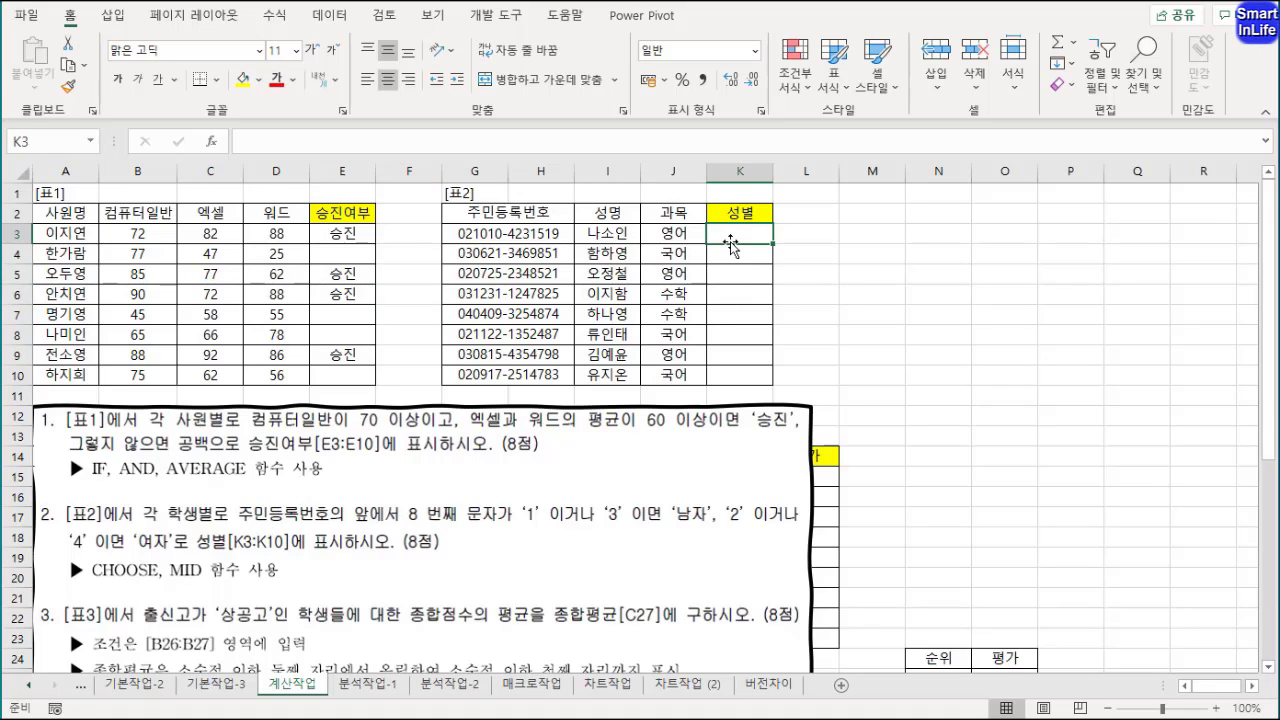
{"action": "type", "text": "="}
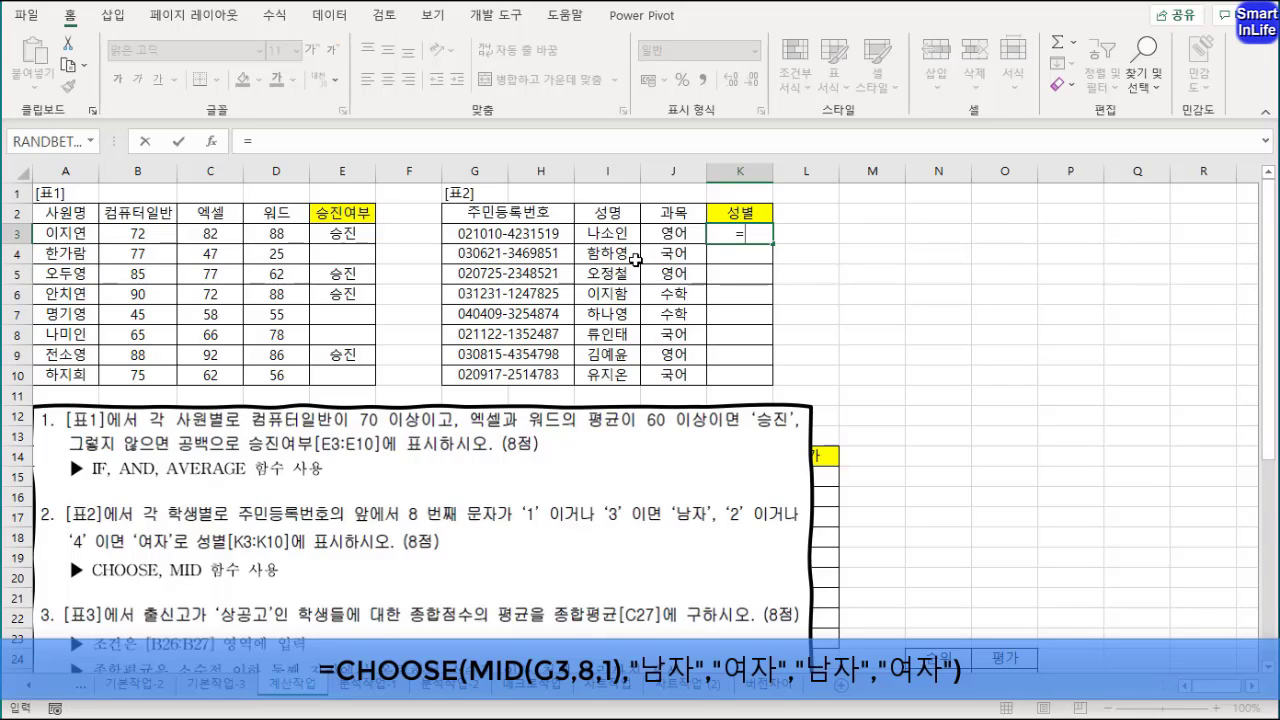
{"action": "type", "text": "mid"}
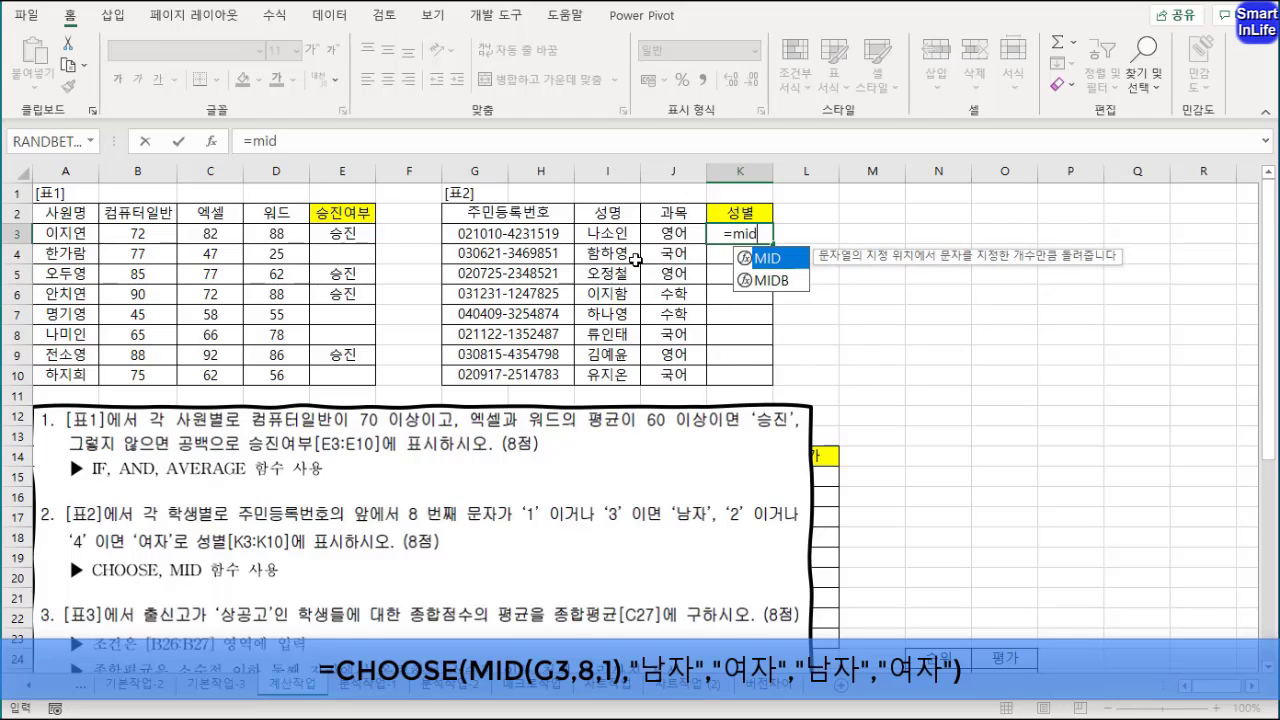
{"action": "type", "text": "("}
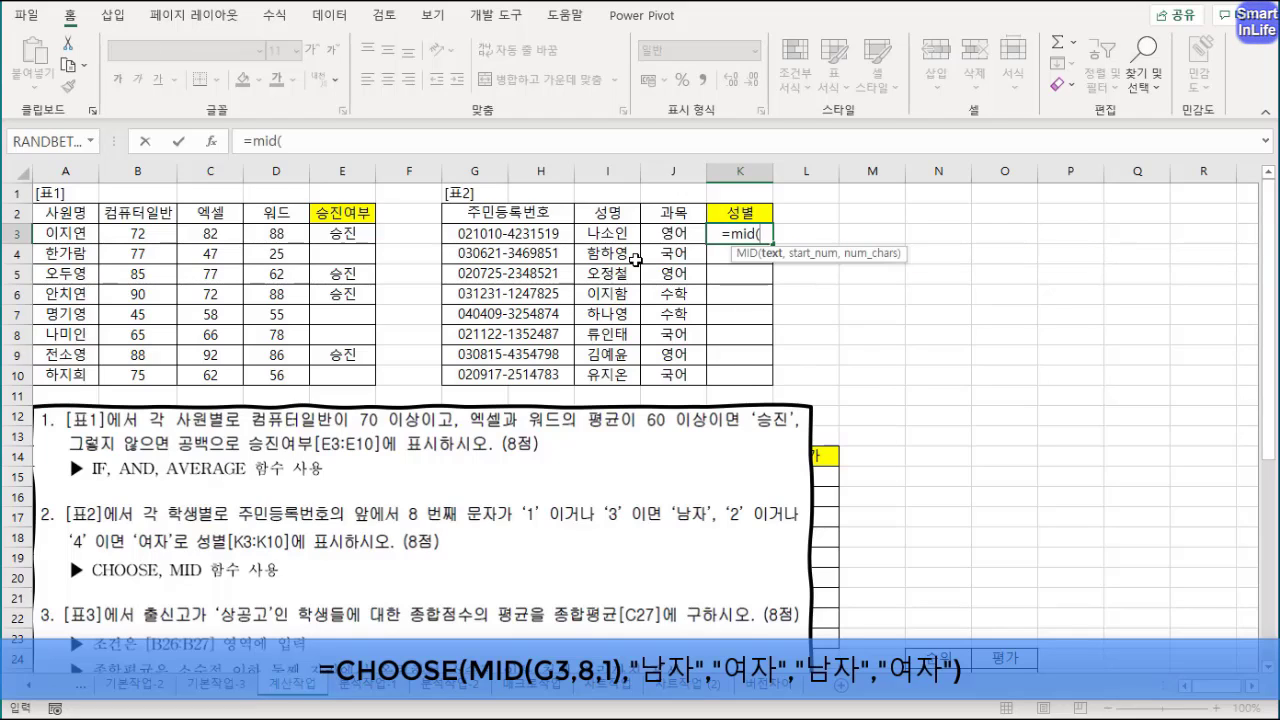
{"action": "left_click", "coordinate": [537, 239]}
{"action": "type", "text": ","}
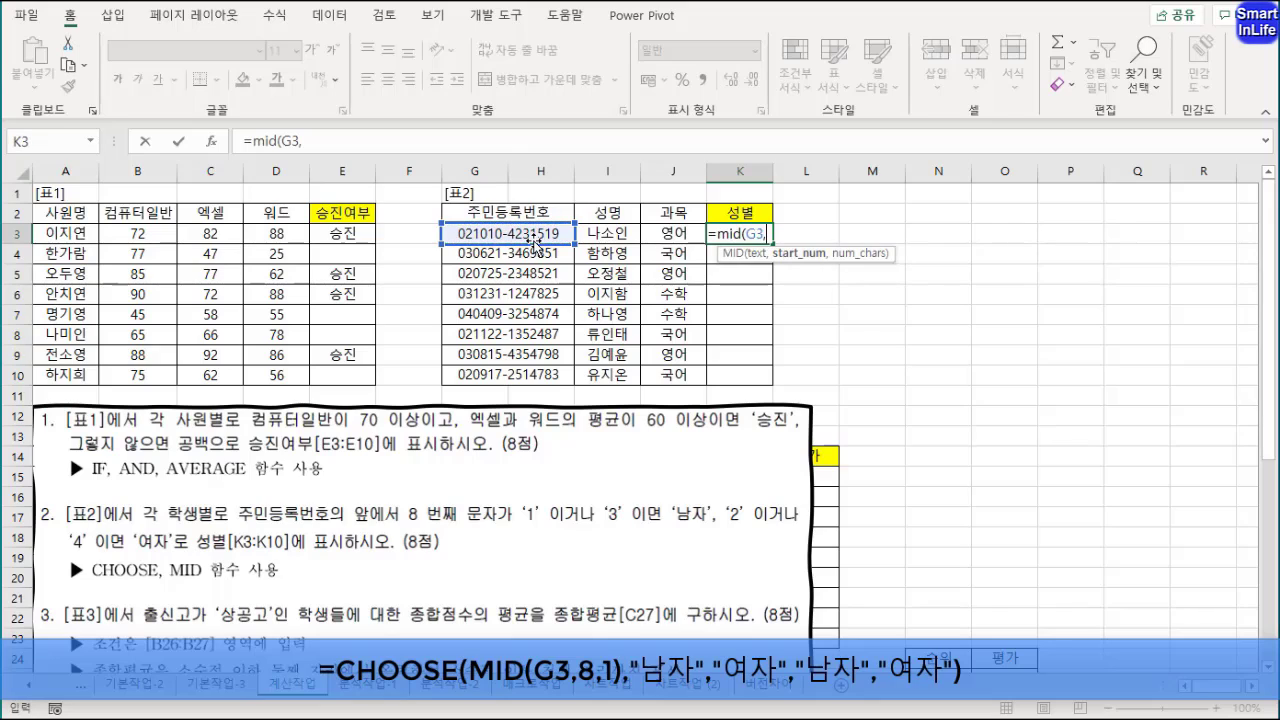
{"action": "type", "text": "8"}
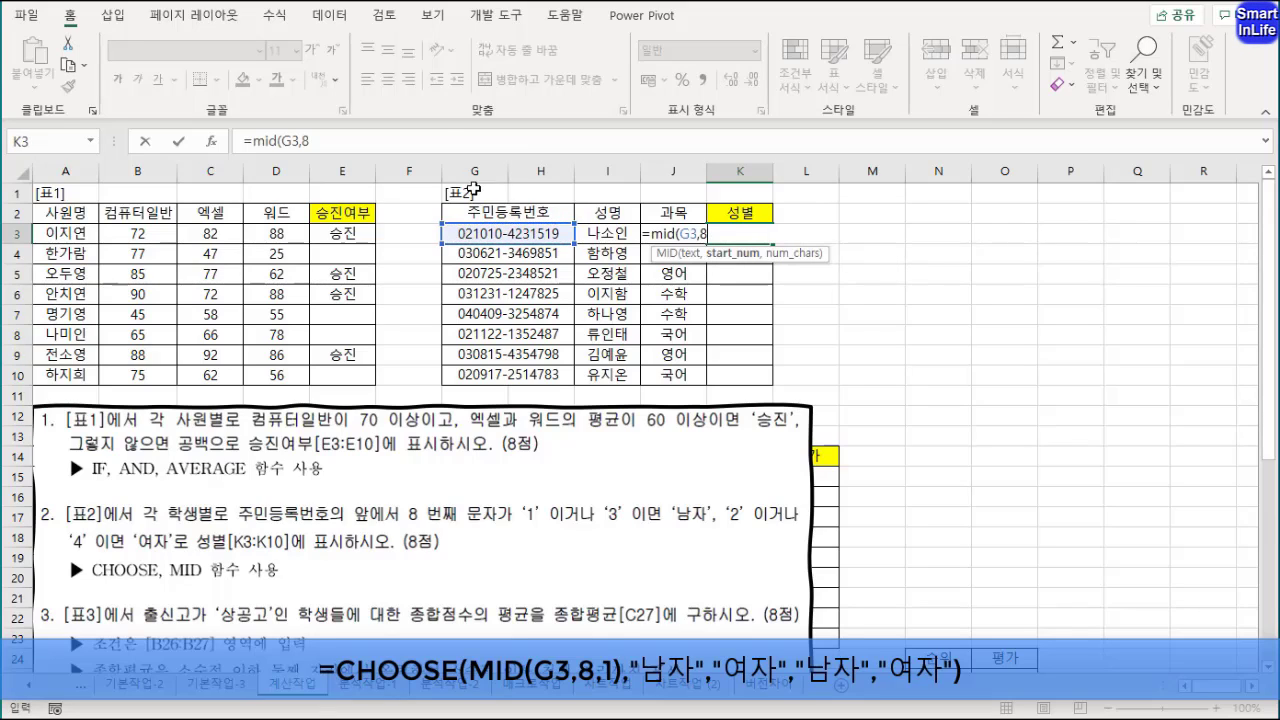
{"action": "left_click", "coordinate": [430, 141]}
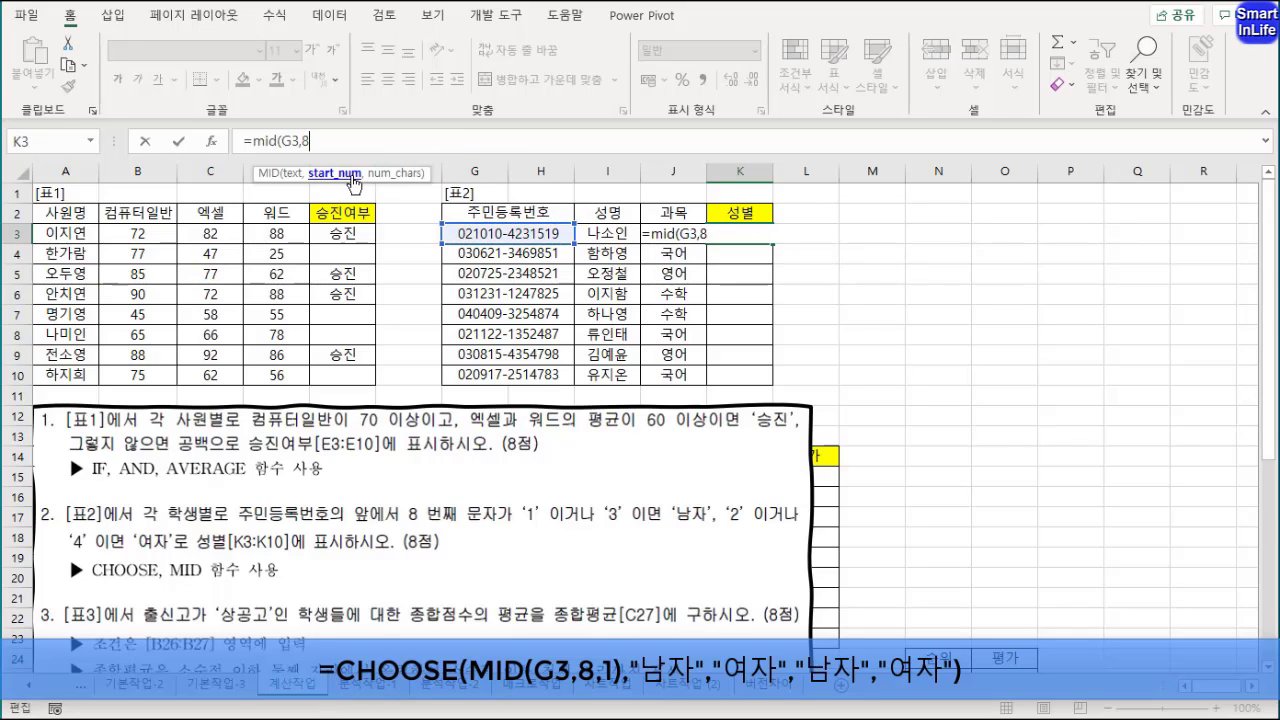
{"action": "type", "text": ",1)"}
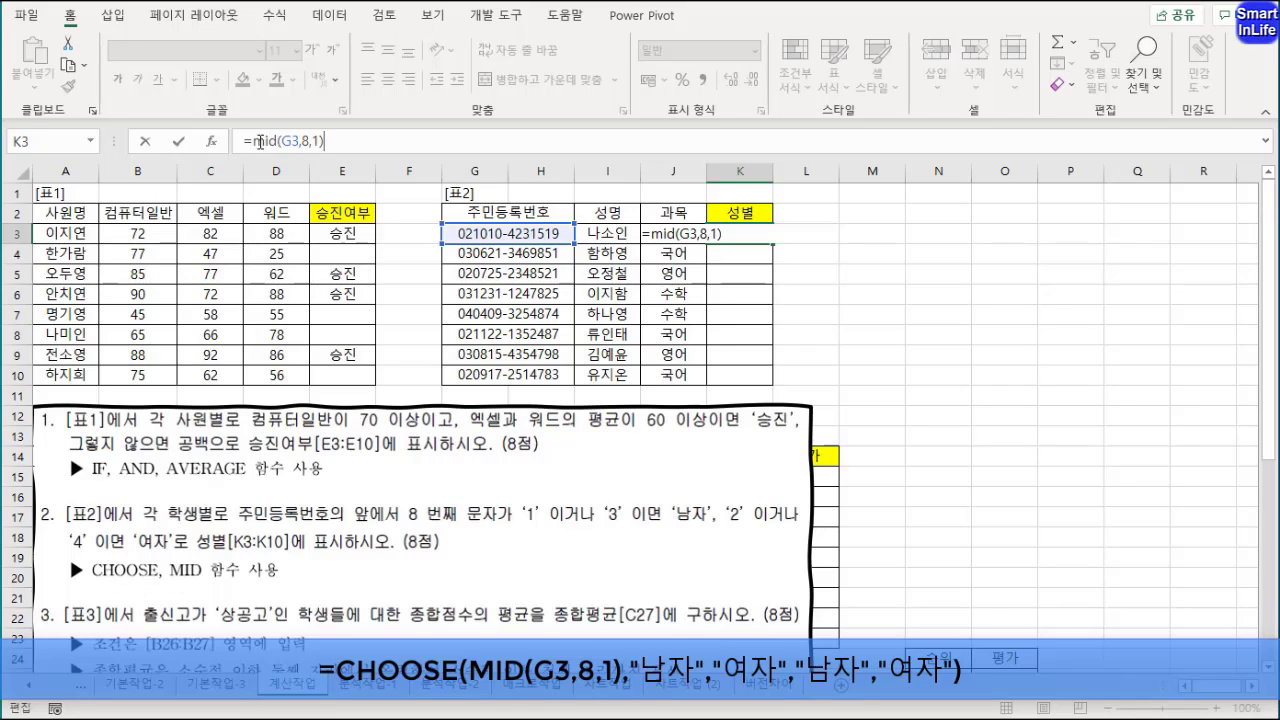
Step: Wrap the MID expression in K3 in a CHOOSE function, using it as the index_num argument
{"action": "left_click_drag", "start_coordinate": [253, 141], "coordinate": [331, 145]}
{"action": "left_click", "coordinate": [345, 142]}
{"action": "left_click_drag", "start_coordinate": [252, 141], "coordinate": [321, 141]}
{"action": "left_click", "coordinate": [253, 141]}
{"action": "type", "text": "cho"}
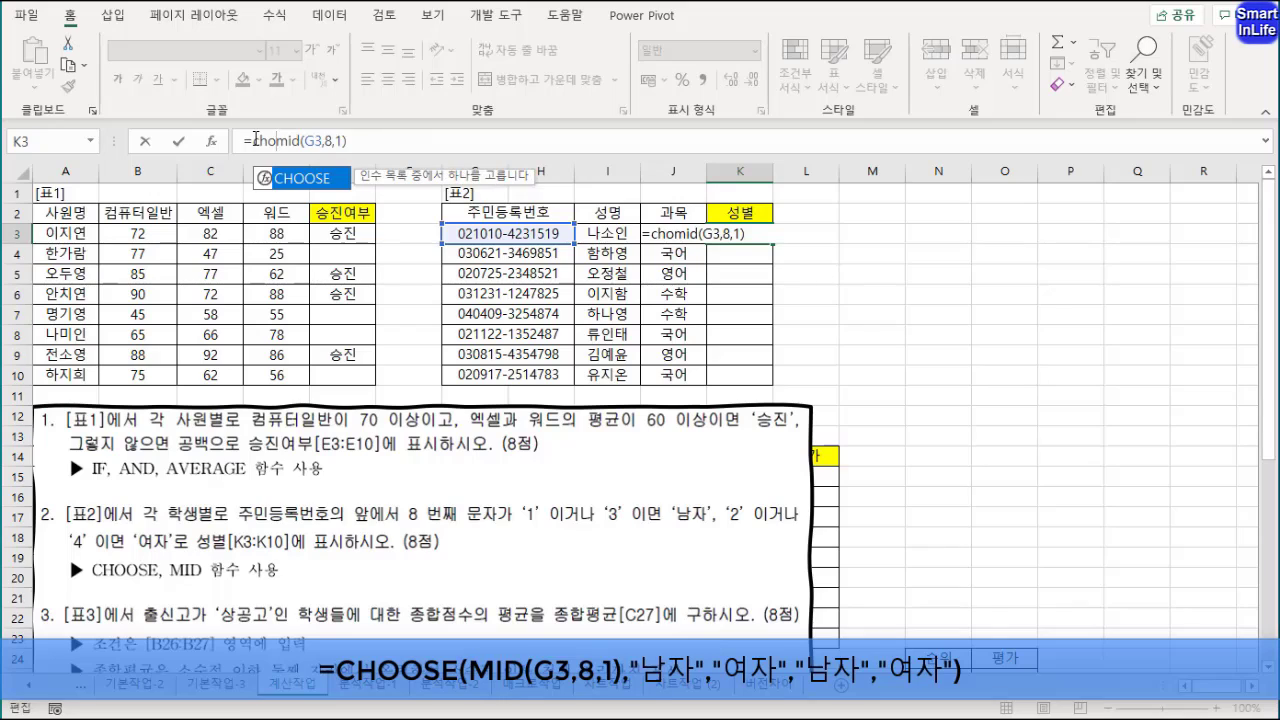
{"action": "type", "text": "os"}
{"action": "key", "text": "Tab"}
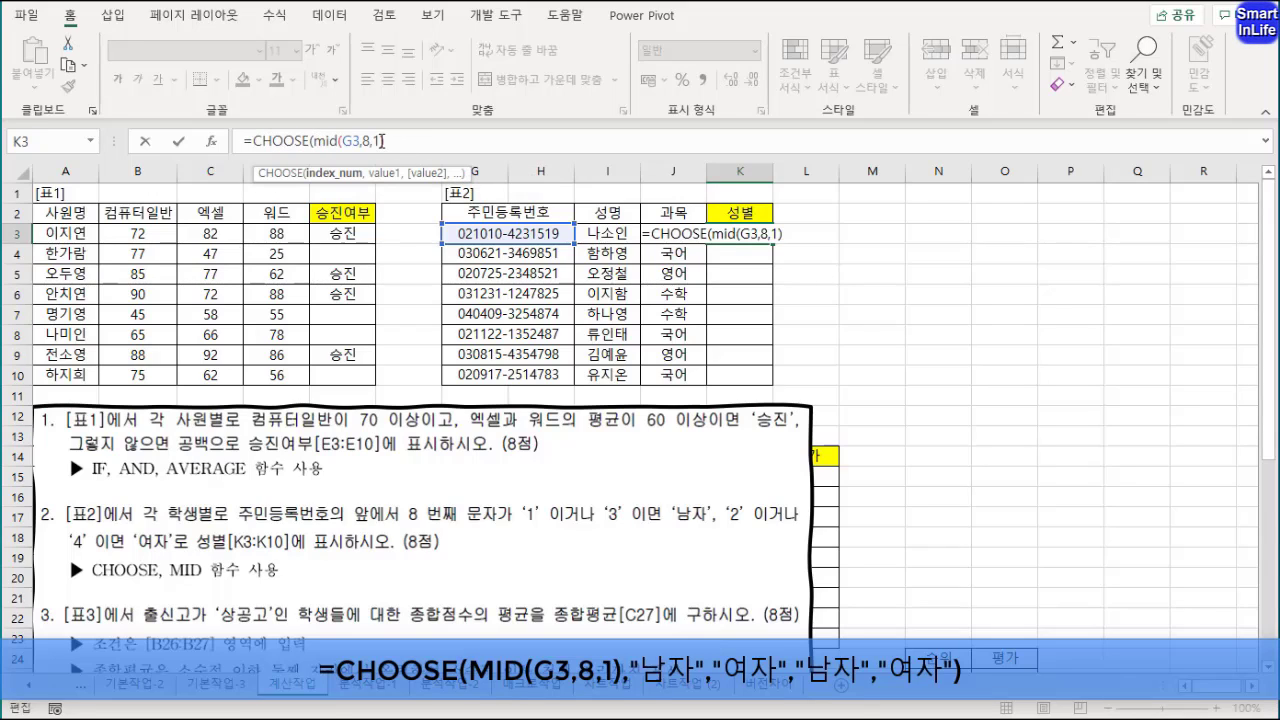
{"action": "left_click", "coordinate": [340, 178]}
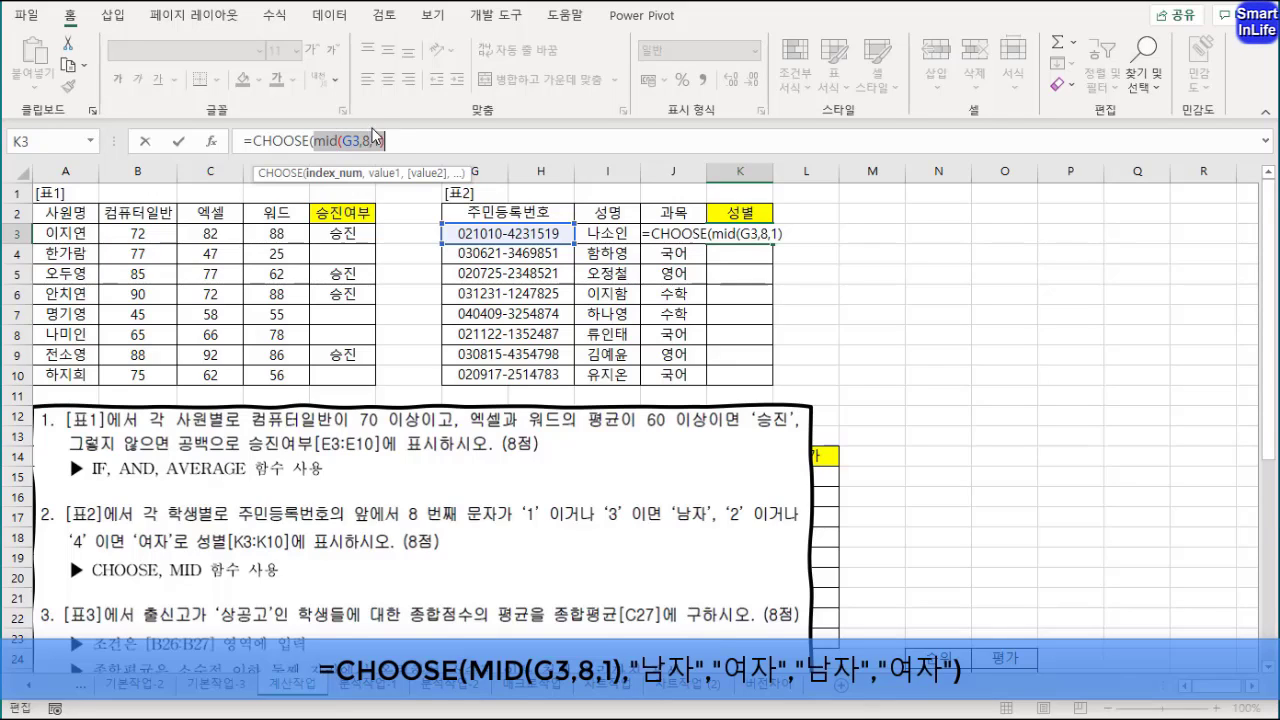
{"action": "left_click", "coordinate": [394, 140]}
{"action": "type", "text": ","}
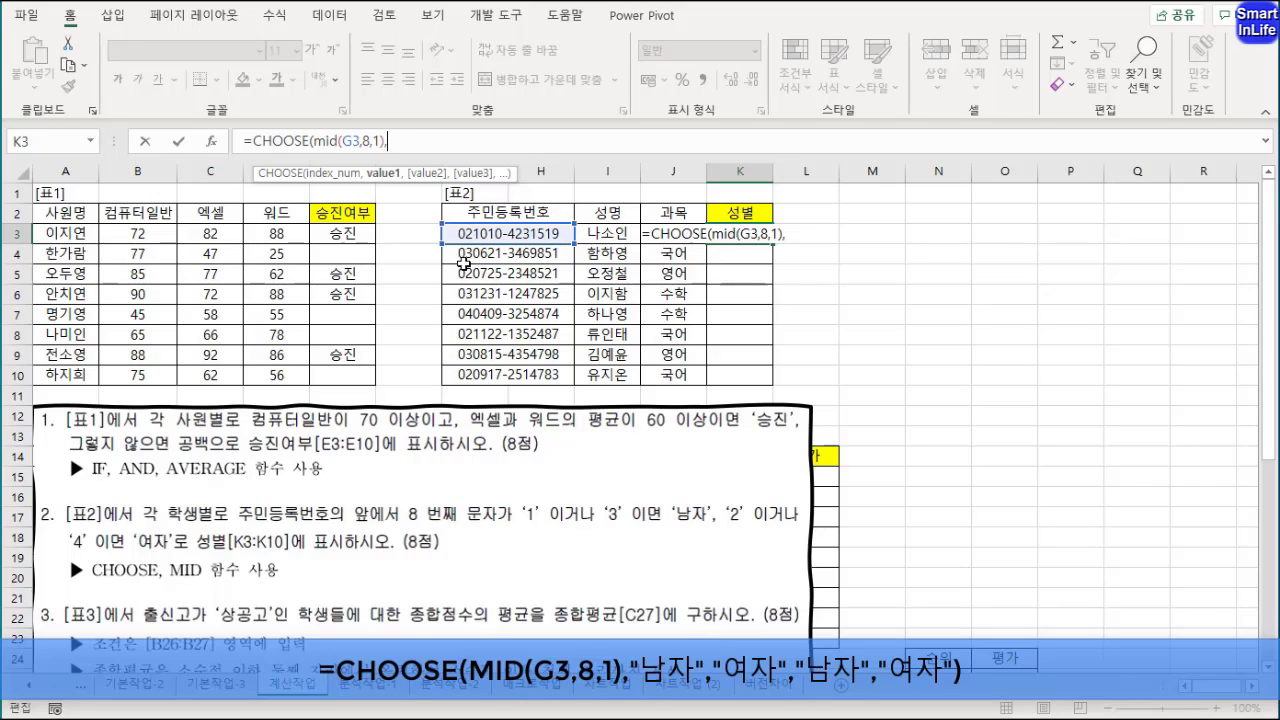
Step: Add "남자","여자","남자","여자" as the four CHOOSE values in K3, copying the first pair for the second
{"action": "type", "text": "\"남자\",\""}
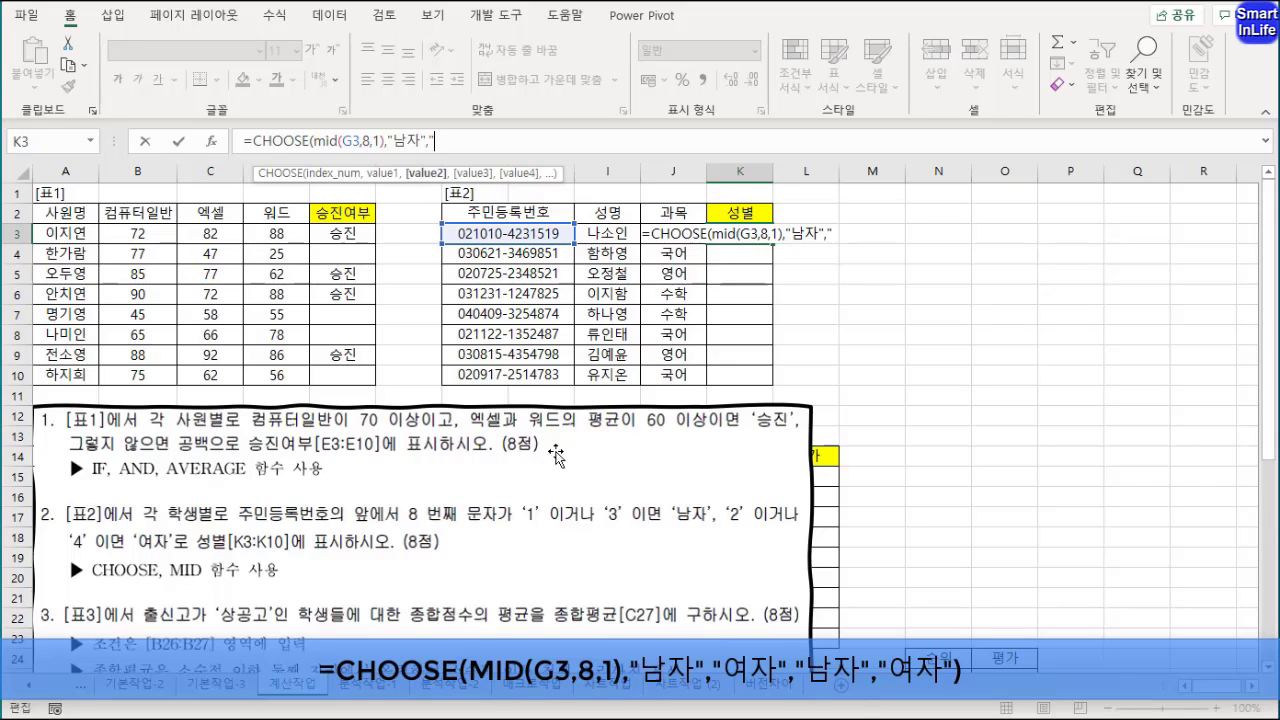
{"action": "type", "text": "여자\""}
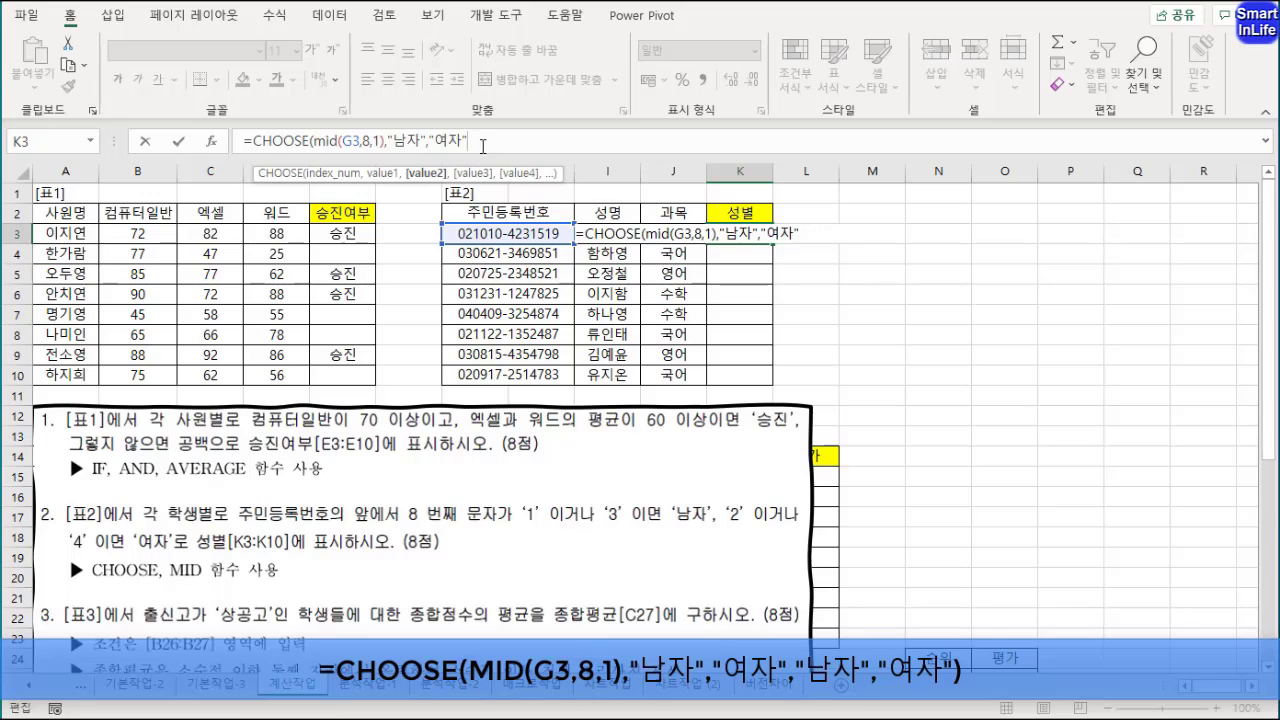
{"action": "left_click_drag", "start_coordinate": [468, 141], "coordinate": [389, 141]}
{"action": "key", "text": "ctrl+c"}
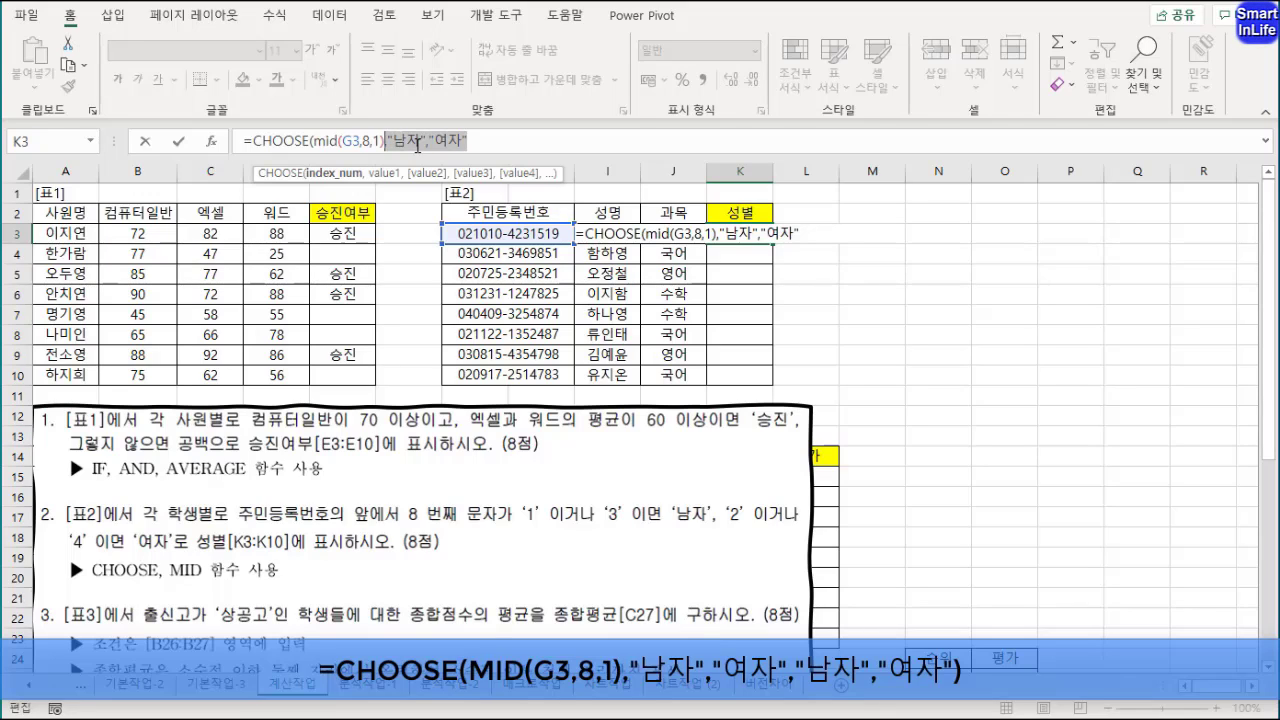
{"action": "left_click", "coordinate": [483, 141]}
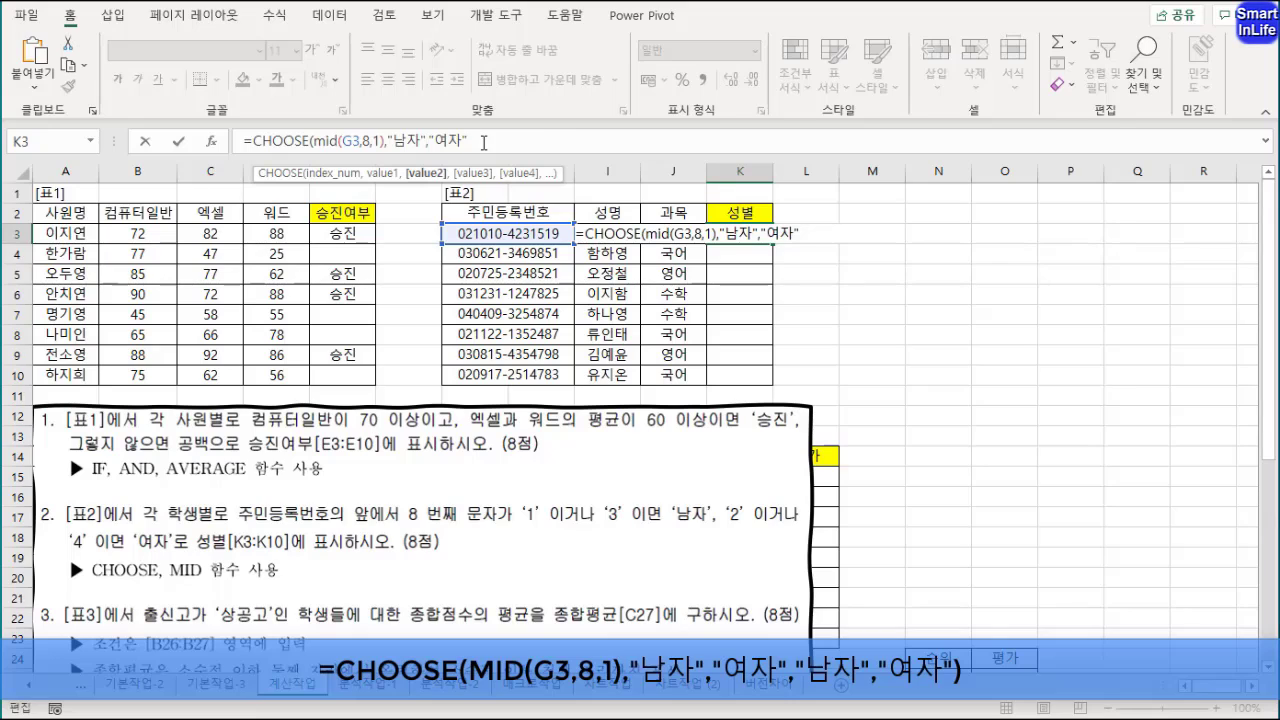
{"action": "type", "text": ","}
{"action": "key", "text": "ctrl+v"}
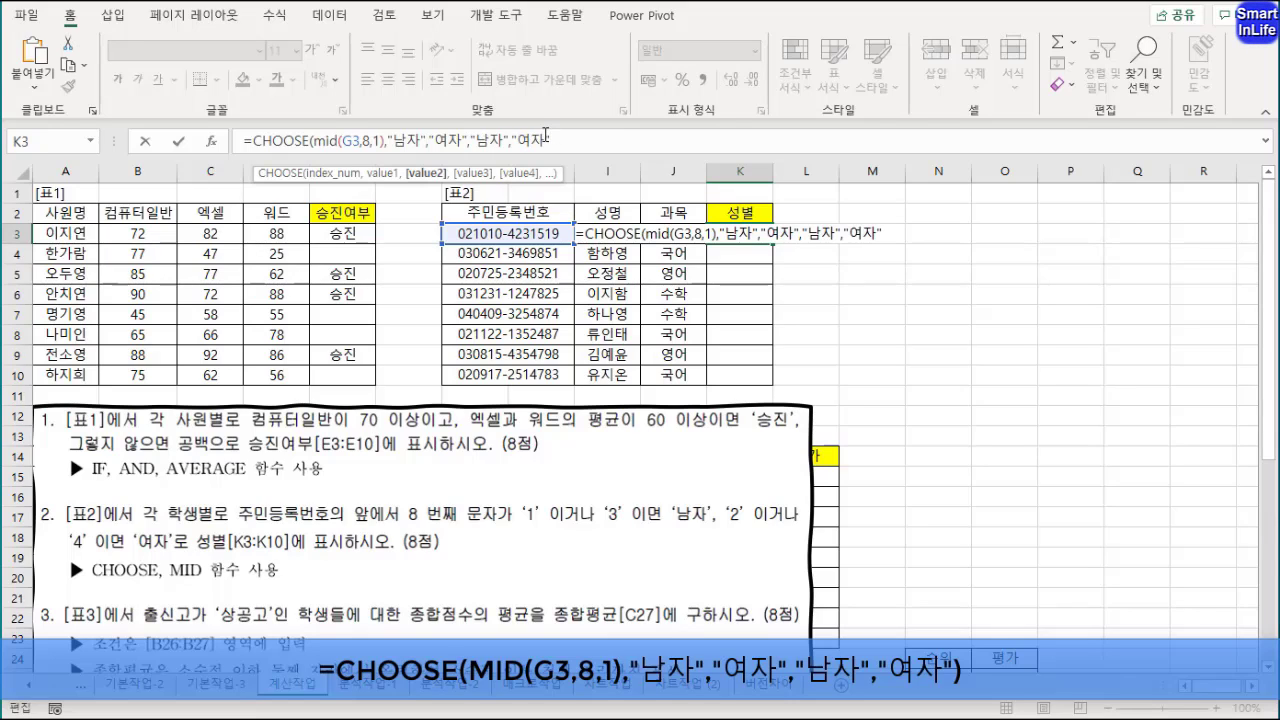
Step: Close and enter the CHOOSE formula in K3, and fill it down to K10
{"action": "type", "text": ")"}
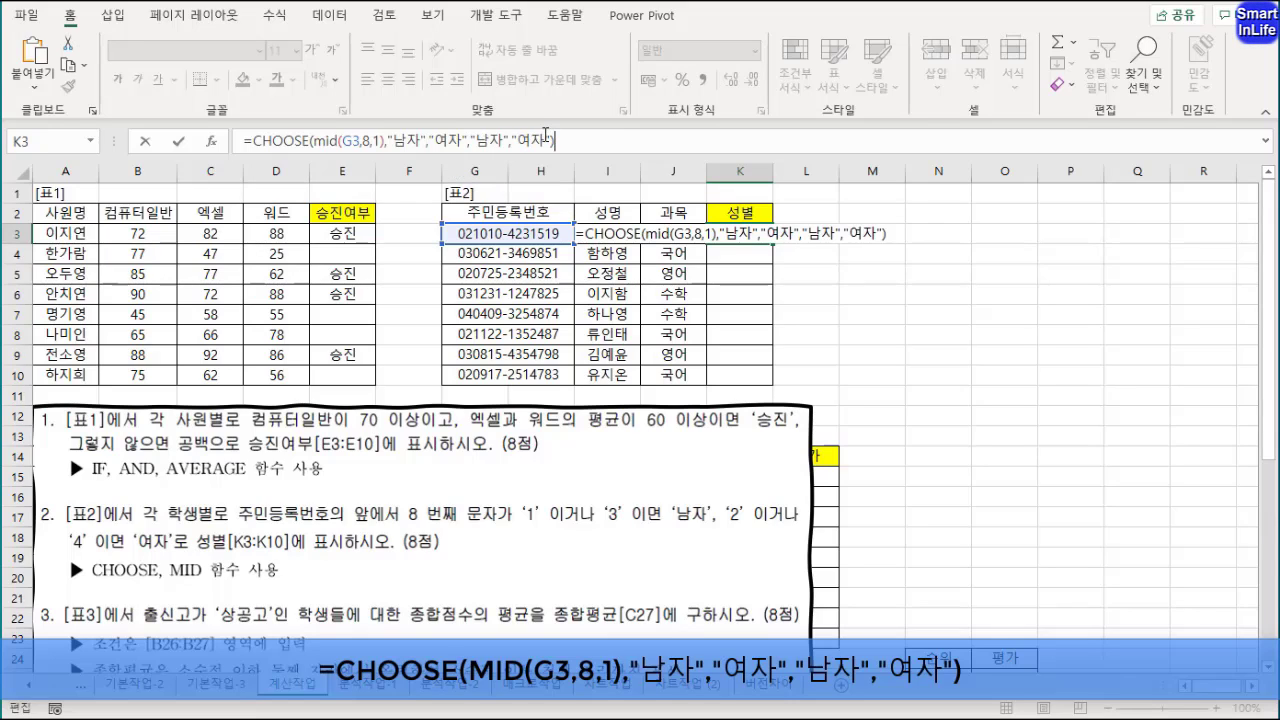
{"action": "key", "text": "Return"}
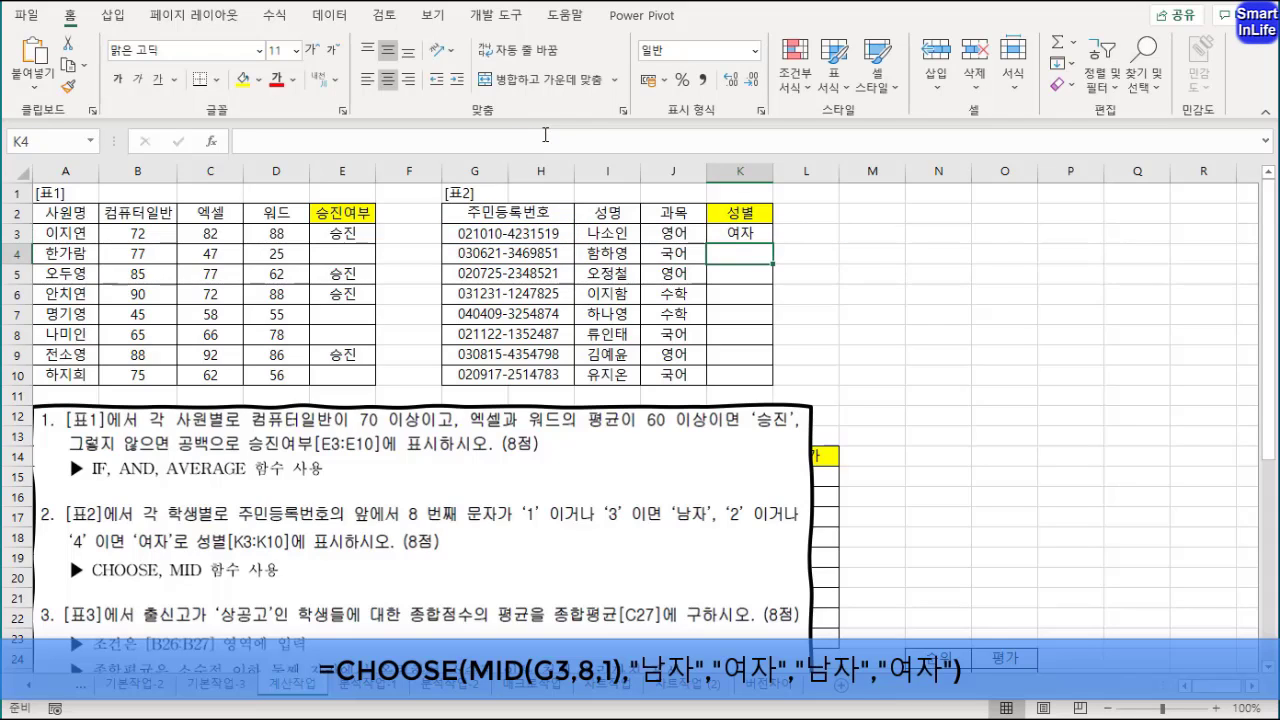
{"action": "left_click", "coordinate": [742, 233]}
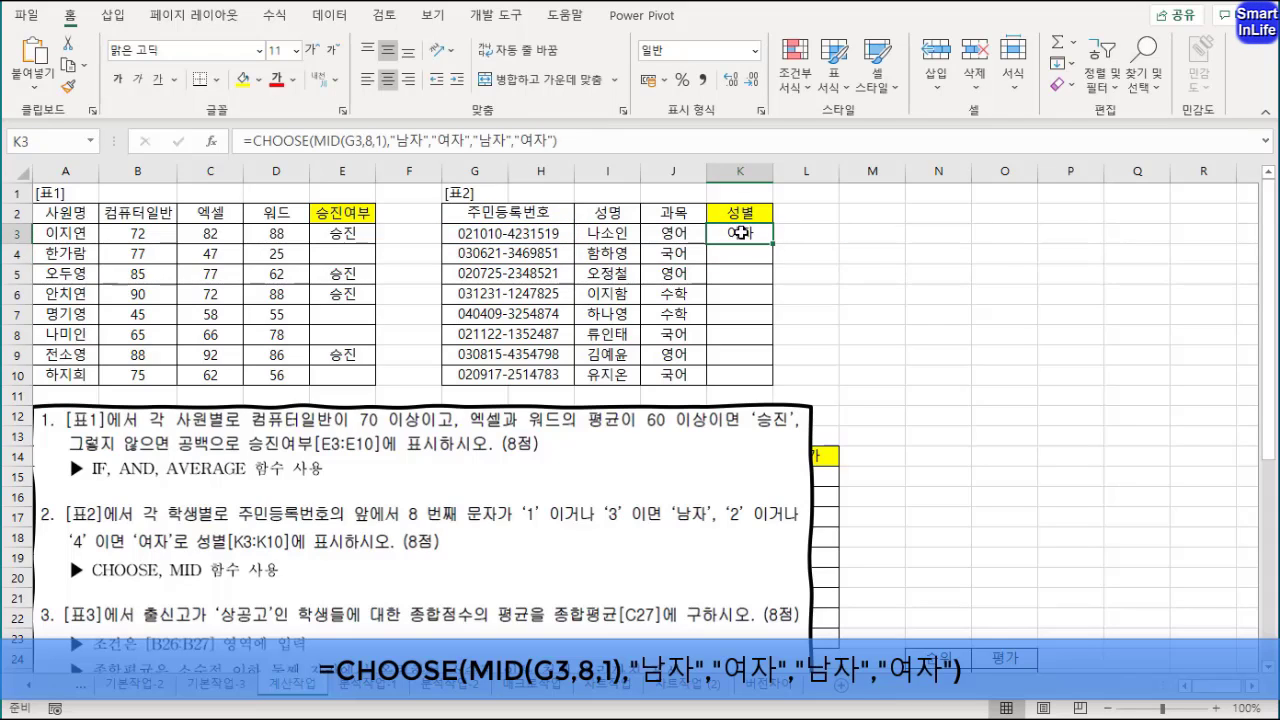
{"action": "left_click_drag", "start_coordinate": [771, 243], "coordinate": [766, 384]}
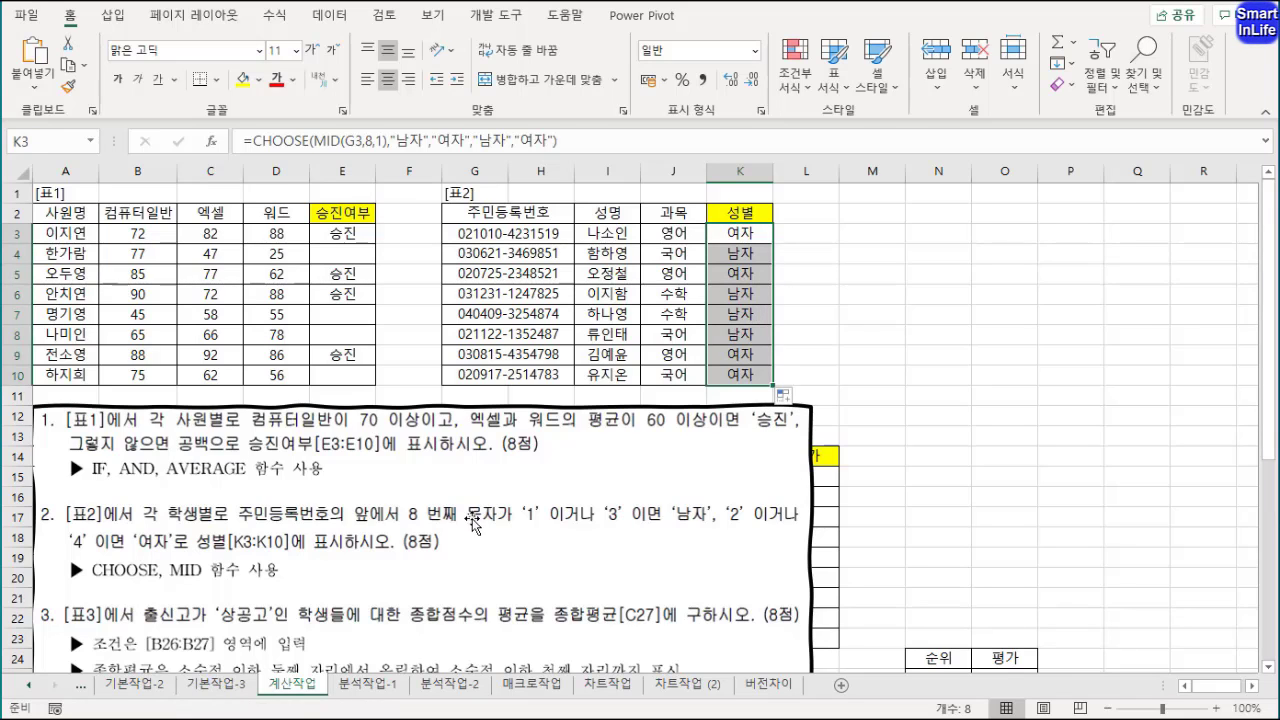
Step: Move the exercise instructions picture beside [표3] so that its columns A to E are uncovered
{"action": "left_click_drag", "start_coordinate": [473, 523], "coordinate": [840, 415]}
{"action": "scroll", "coordinate": [834, 422], "scroll_direction": "down", "scroll_amount": 3}
{"action": "scroll", "coordinate": [834, 422], "scroll_direction": "down", "scroll_amount": 1}
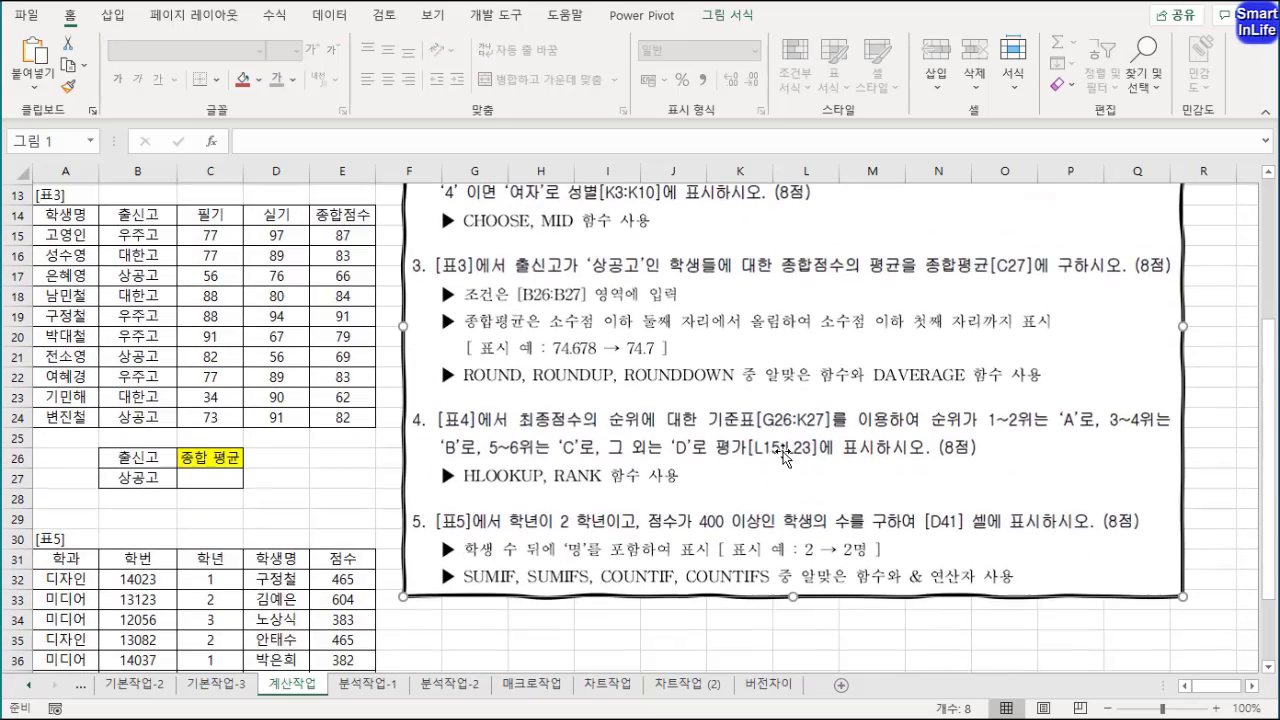
{"action": "left_click_drag", "start_coordinate": [561, 403], "coordinate": [554, 366]}
{"action": "mouse_move", "coordinate": [557, 247]}
{"action": "left_mouse_down"}
{"action": "mouse_move", "coordinate": [645, 229]}
{"action": "mouse_move", "coordinate": [555, 250]}
{"action": "left_mouse_up"}
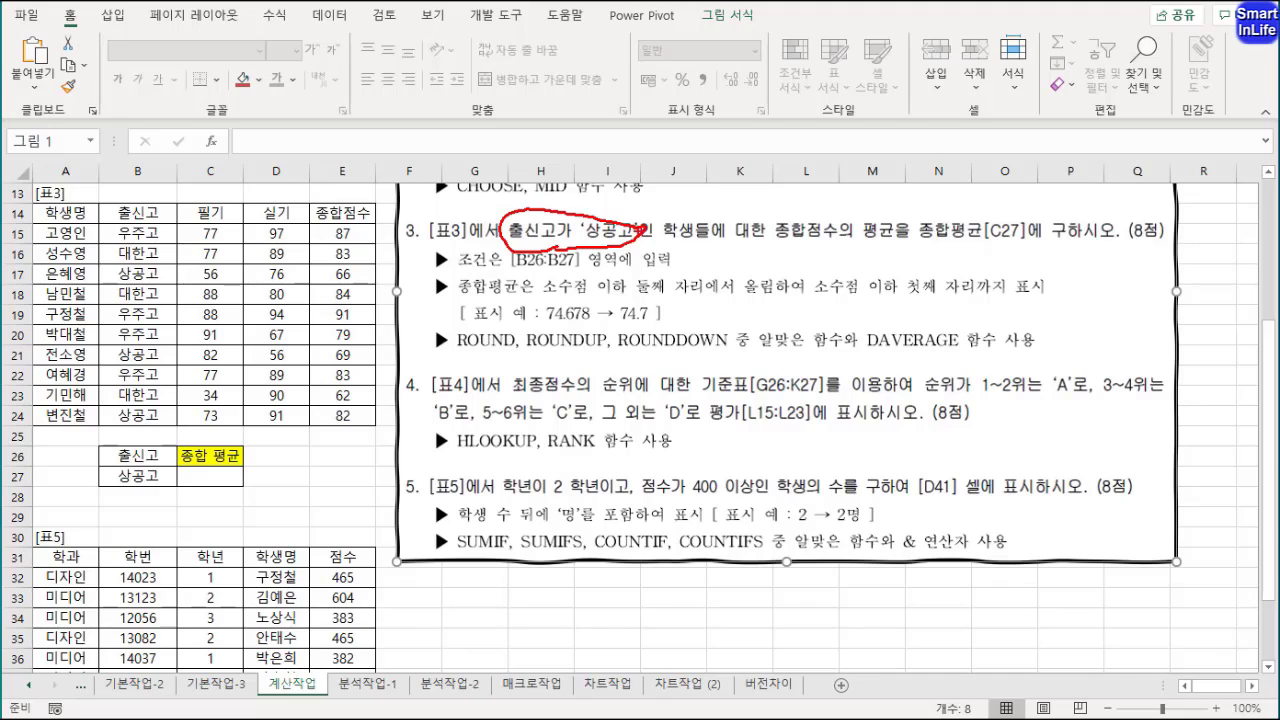
{"action": "mouse_move", "coordinate": [797, 230]}
{"action": "left_mouse_down"}
{"action": "mouse_move", "coordinate": [786, 218]}
{"action": "mouse_move", "coordinate": [815, 255]}
{"action": "left_mouse_up"}
{"action": "mouse_move", "coordinate": [388, 222]}
{"action": "left_mouse_down"}
{"action": "mouse_move", "coordinate": [365, 192]}
{"action": "mouse_move", "coordinate": [342, 318]}
{"action": "mouse_move", "coordinate": [410, 263]}
{"action": "left_mouse_up"}
{"action": "left_click_drag", "start_coordinate": [893, 241], "coordinate": [898, 230]}
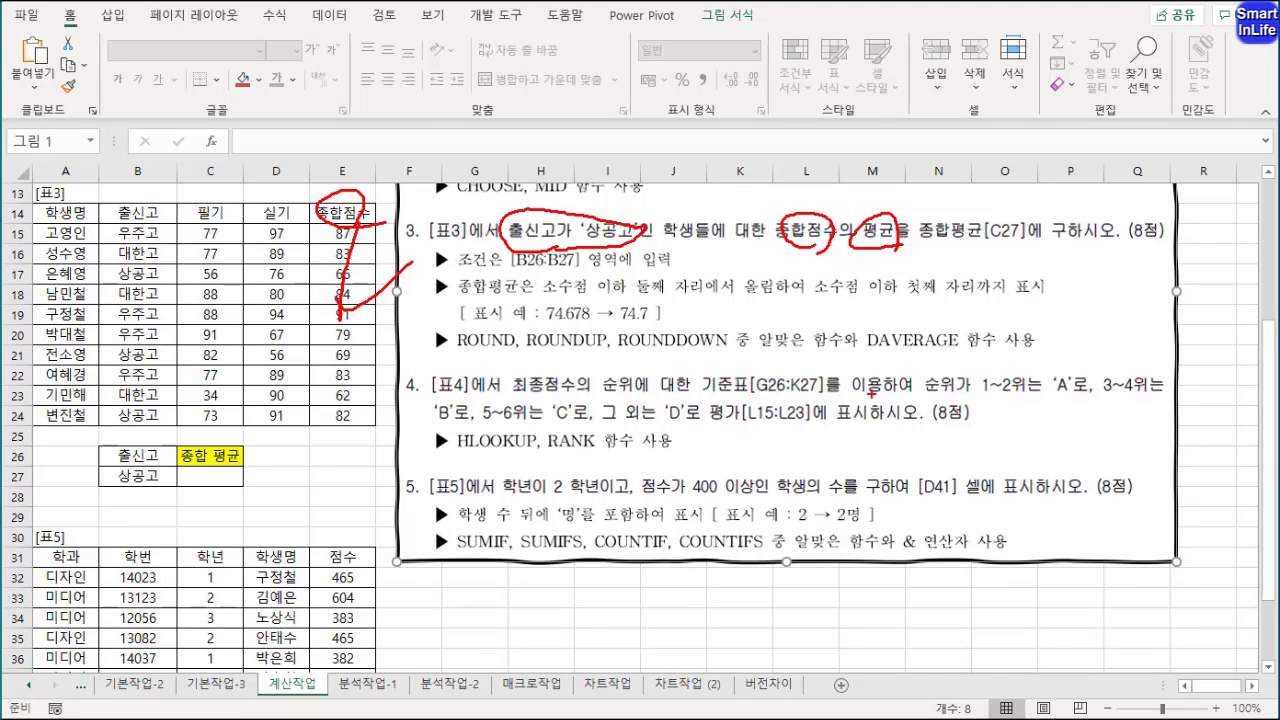
{"action": "mouse_move", "coordinate": [862, 353]}
{"action": "left_mouse_down"}
{"action": "mouse_move", "coordinate": [950, 368]}
{"action": "mouse_move", "coordinate": [895, 300]}
{"action": "mouse_move", "coordinate": [858, 350]}
{"action": "left_mouse_up"}
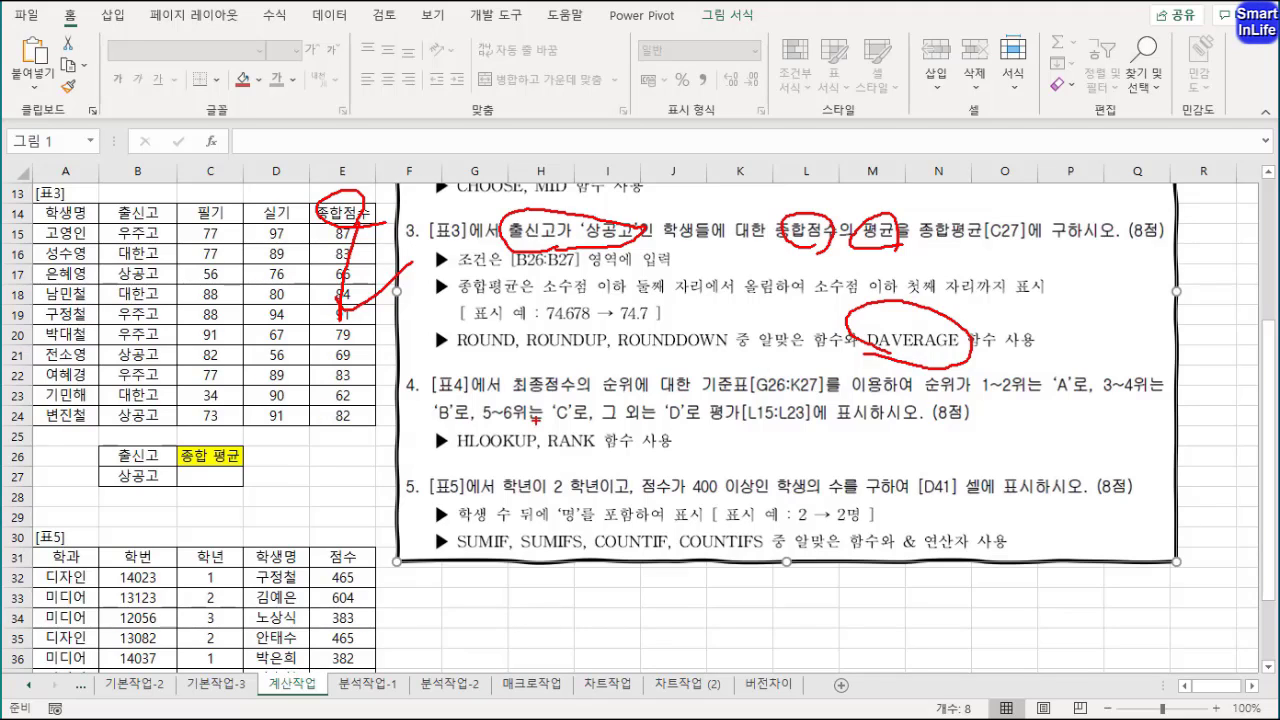
{"action": "mouse_move", "coordinate": [155, 463]}
{"action": "left_mouse_down"}
{"action": "mouse_move", "coordinate": [122, 492]}
{"action": "mouse_move", "coordinate": [148, 436]}
{"action": "mouse_move", "coordinate": [162, 488]}
{"action": "mouse_move", "coordinate": [118, 492]}
{"action": "mouse_move", "coordinate": [150, 489]}
{"action": "left_mouse_up"}
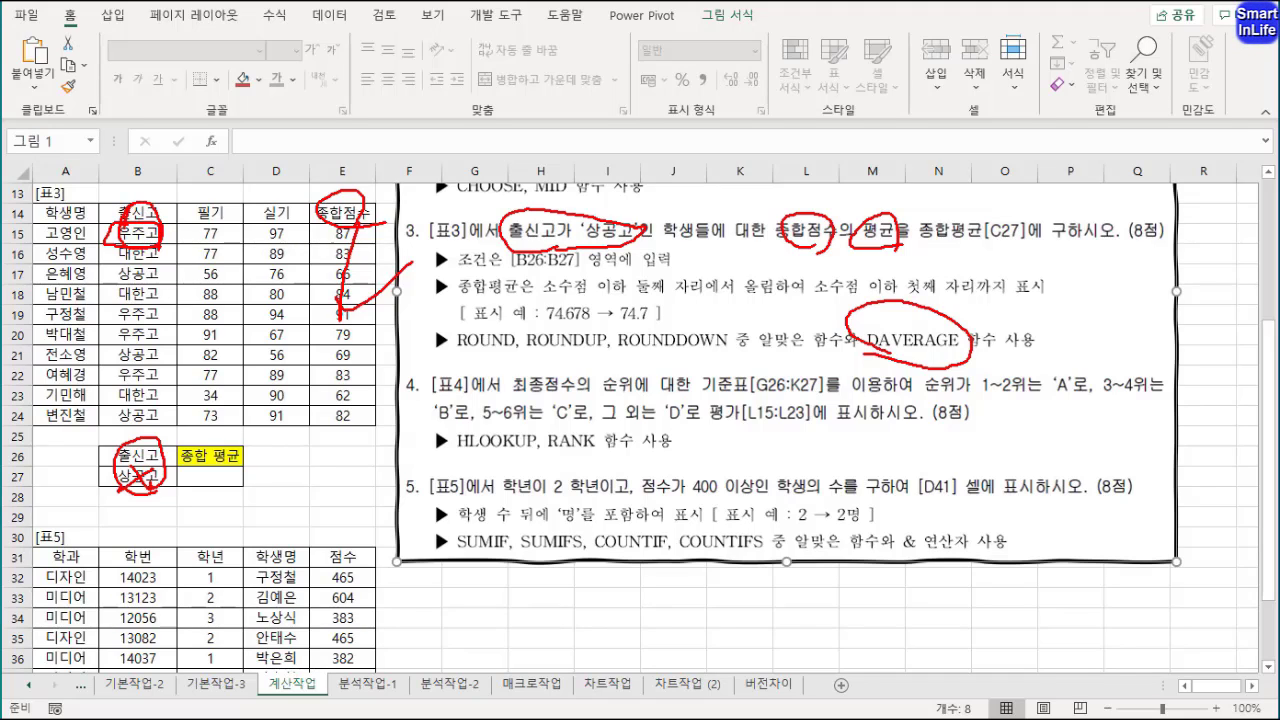
{"action": "key", "text": "Escape"}
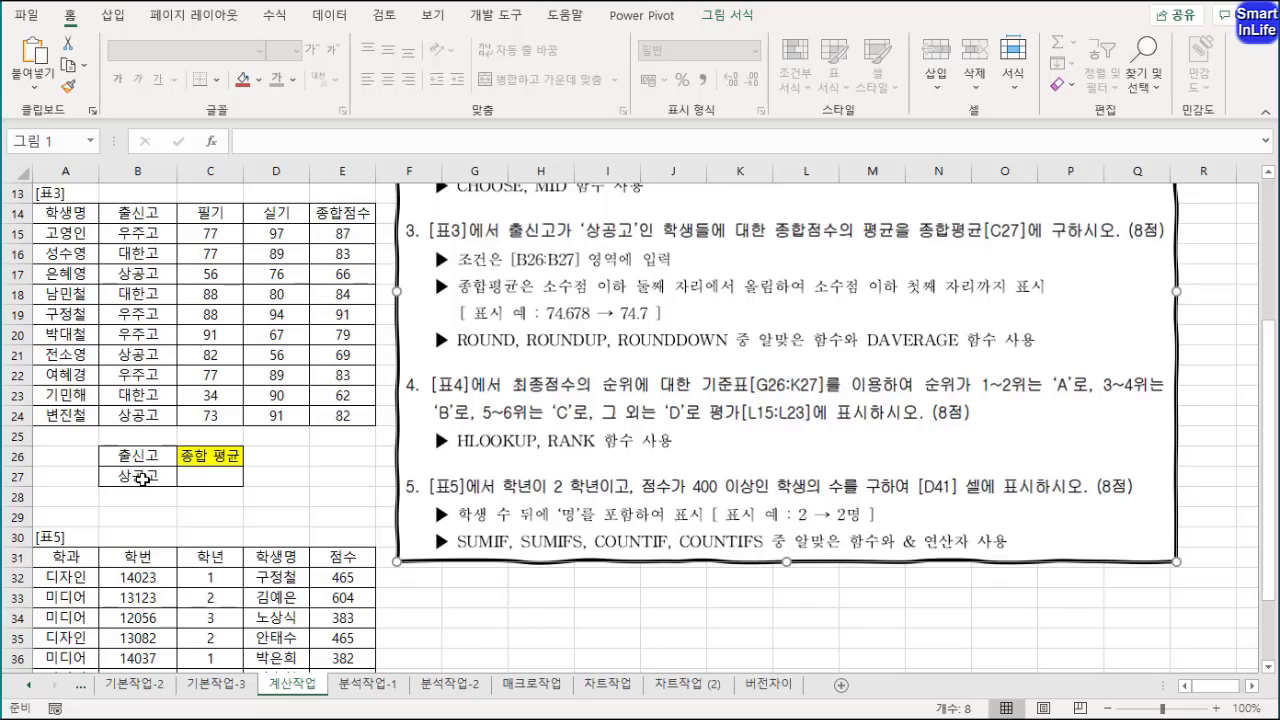
Step: Clear the condition in B27 under 출신고 and enter 상공고 there again
{"action": "left_click", "coordinate": [143, 478]}
{"action": "key", "text": "Delete"}
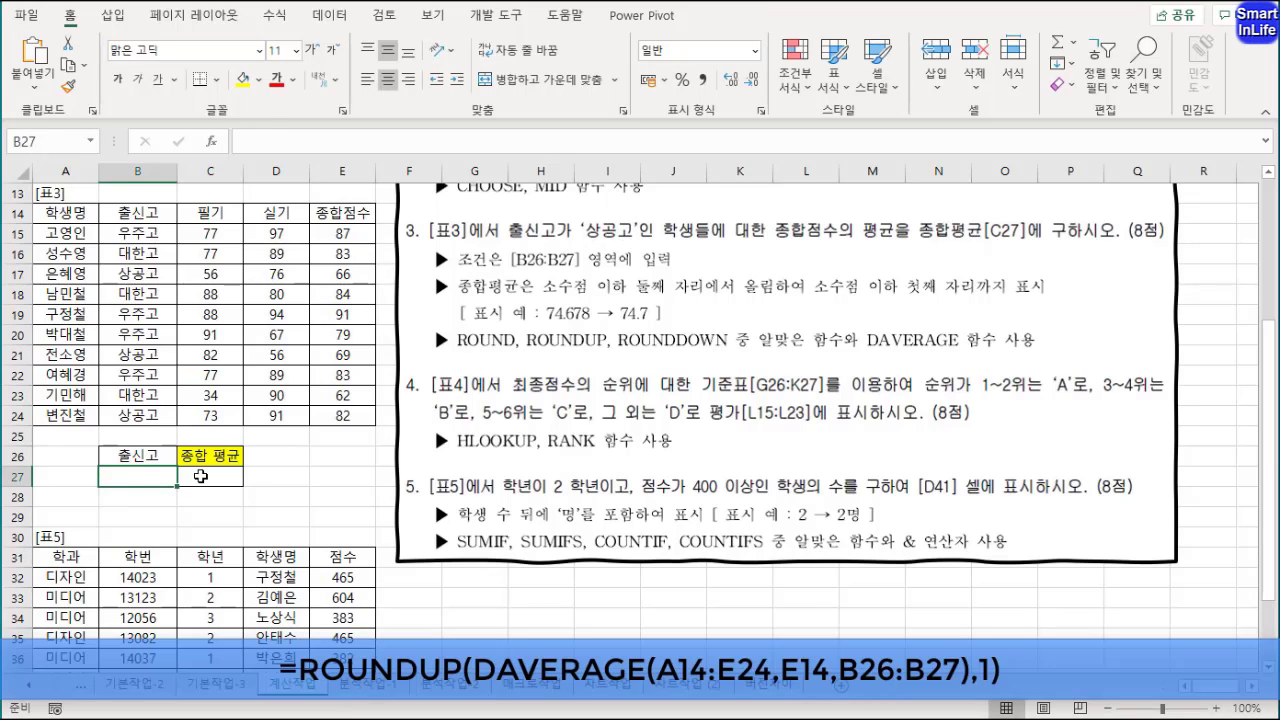
{"action": "type", "text": "상공고"}
{"action": "key", "text": "Return"}
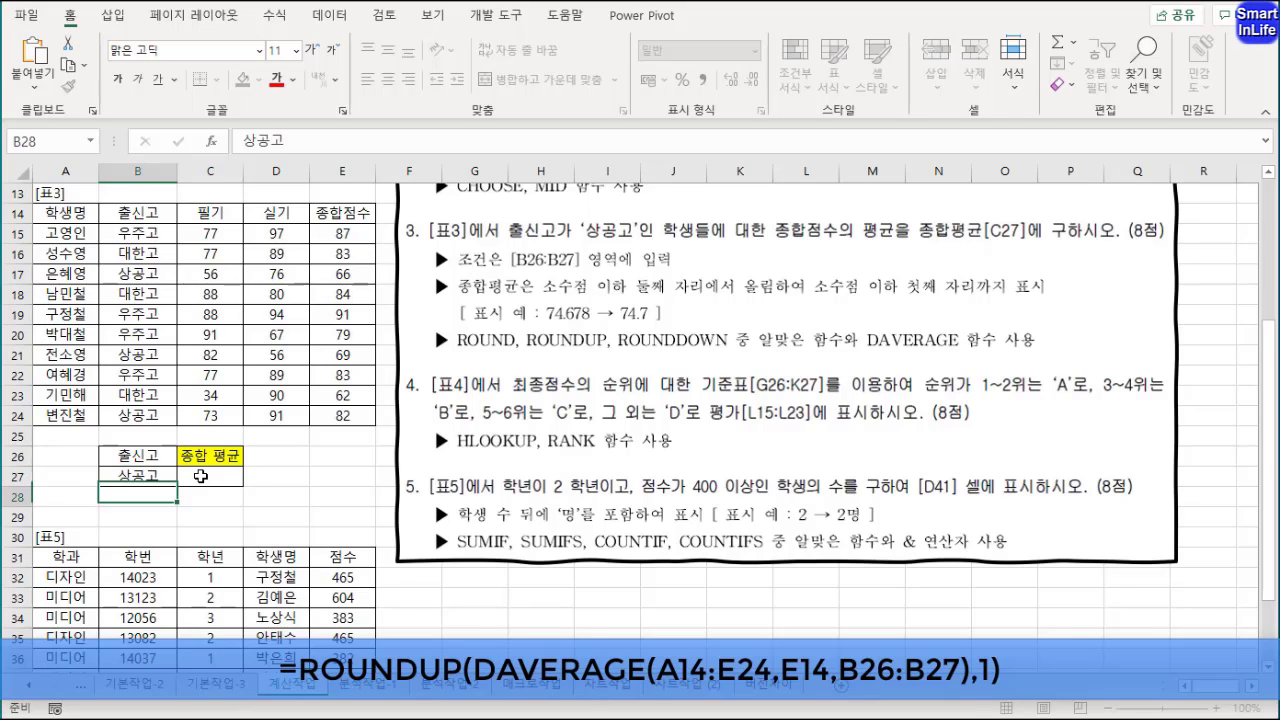
{"action": "key", "text": "Up"}
Step: Start a DAVERAGE formula in C27 under 종합 평균 with A14:E24 as the database argument
{"action": "double_click", "coordinate": [220, 475]}
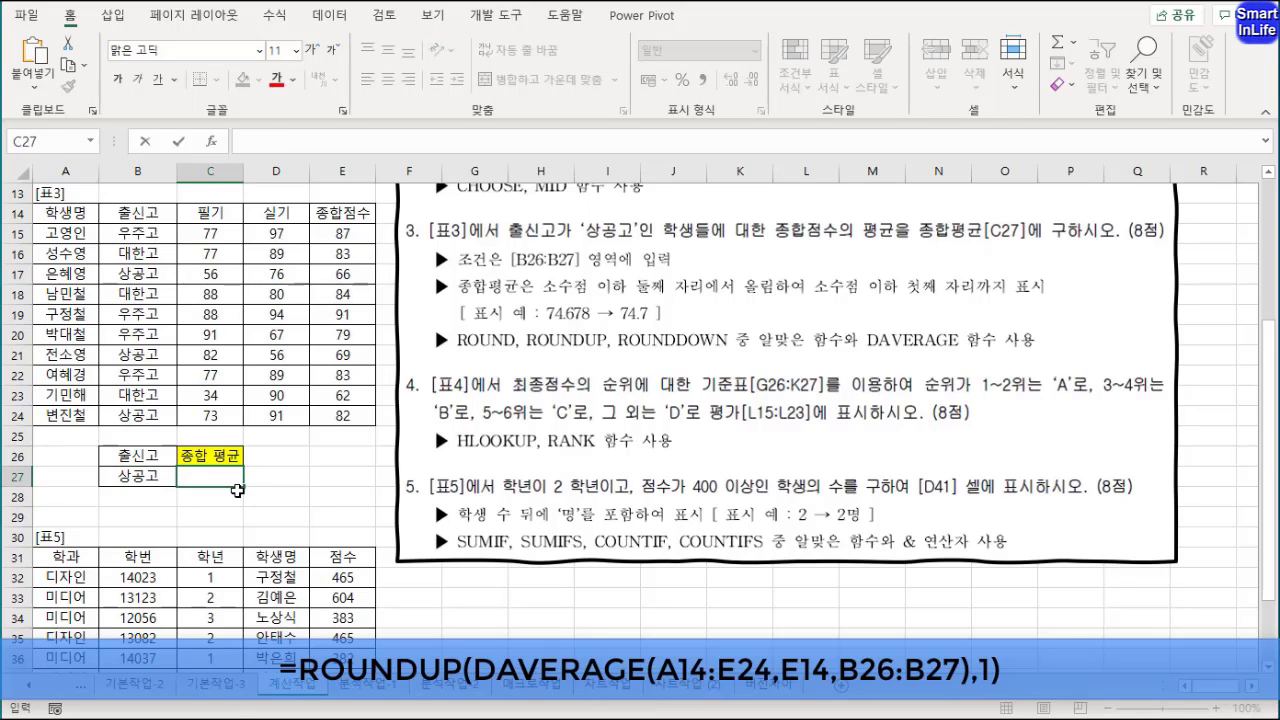
{"action": "type", "text": "="}
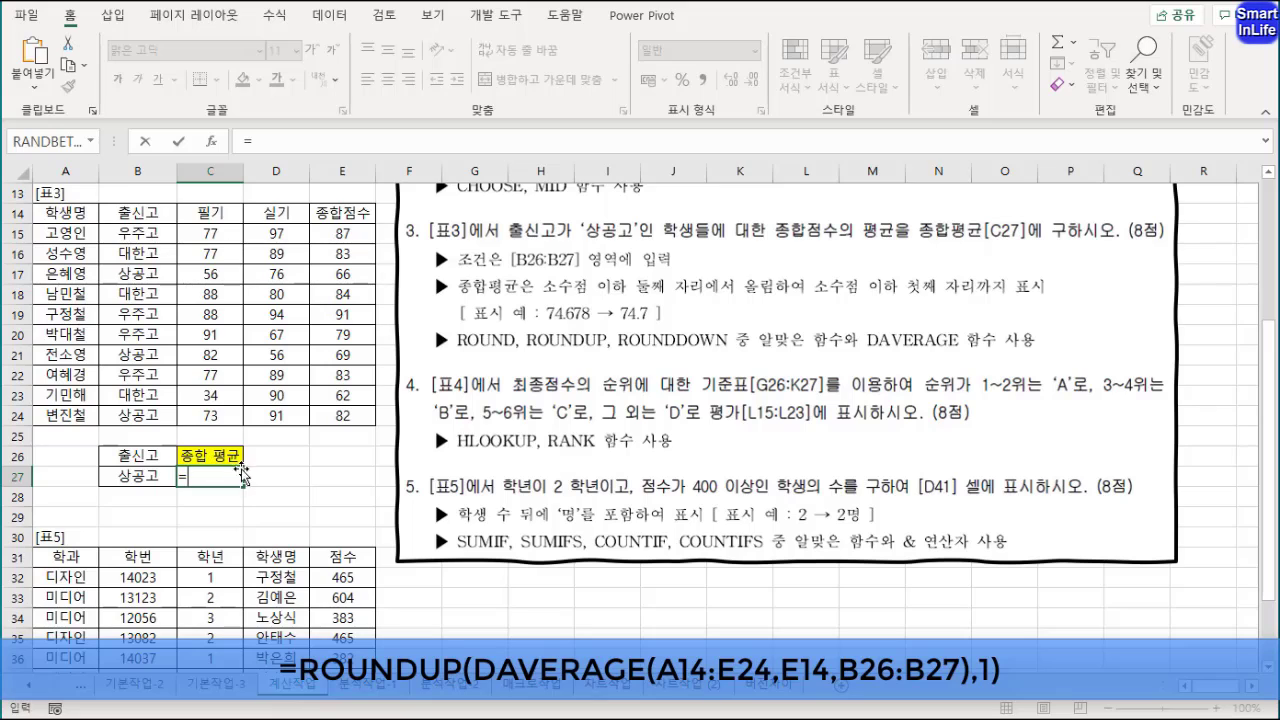
{"action": "type", "text": "dave"}
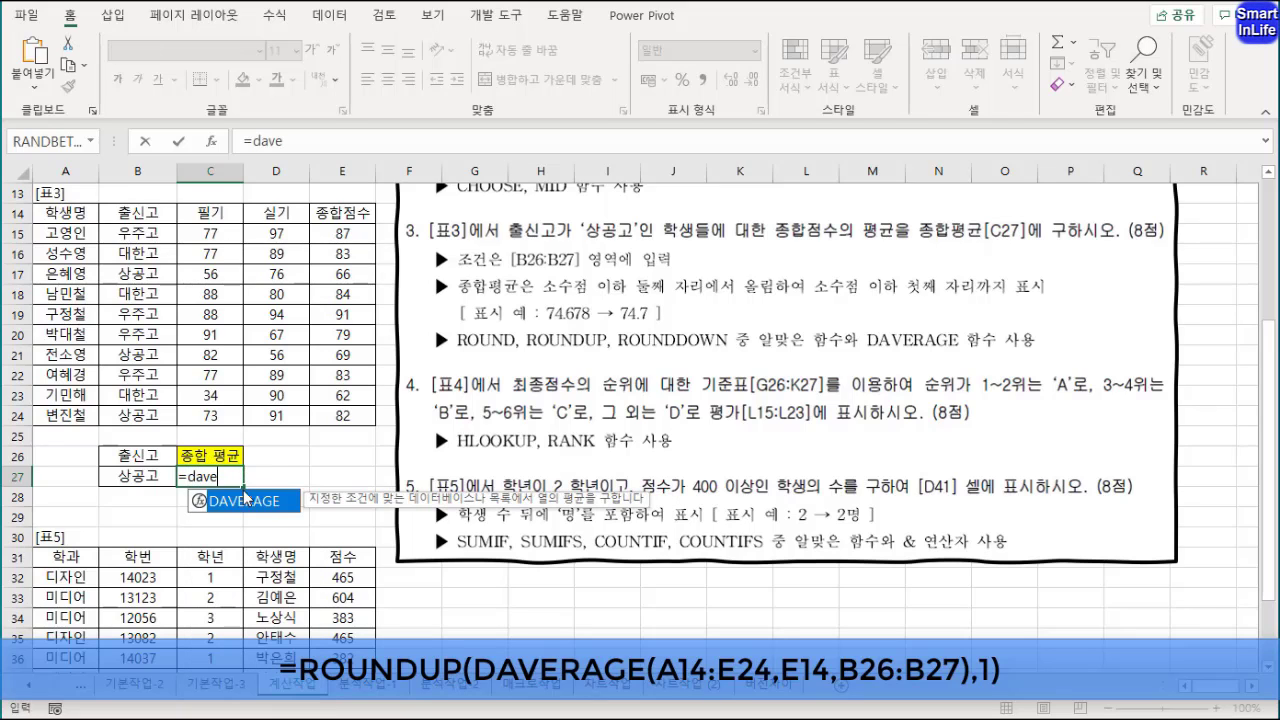
{"action": "double_click", "coordinate": [244, 500]}
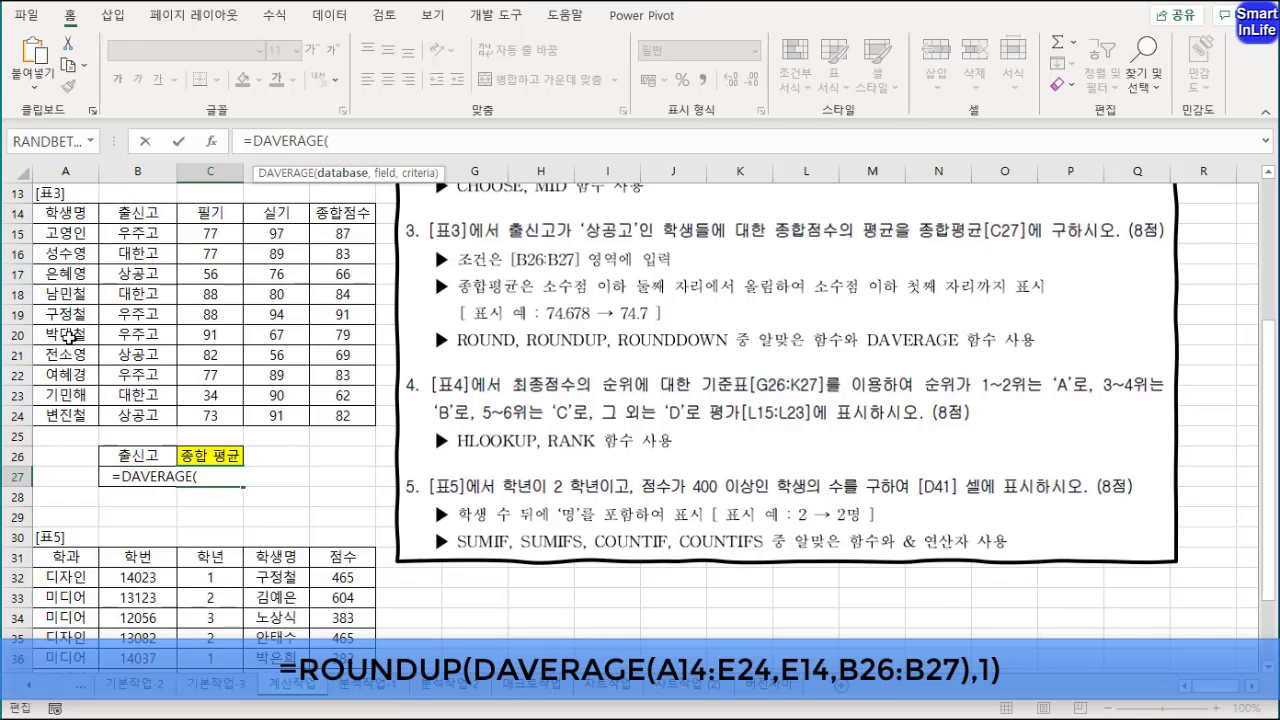
{"action": "left_click_drag", "start_coordinate": [68, 213], "coordinate": [328, 411]}
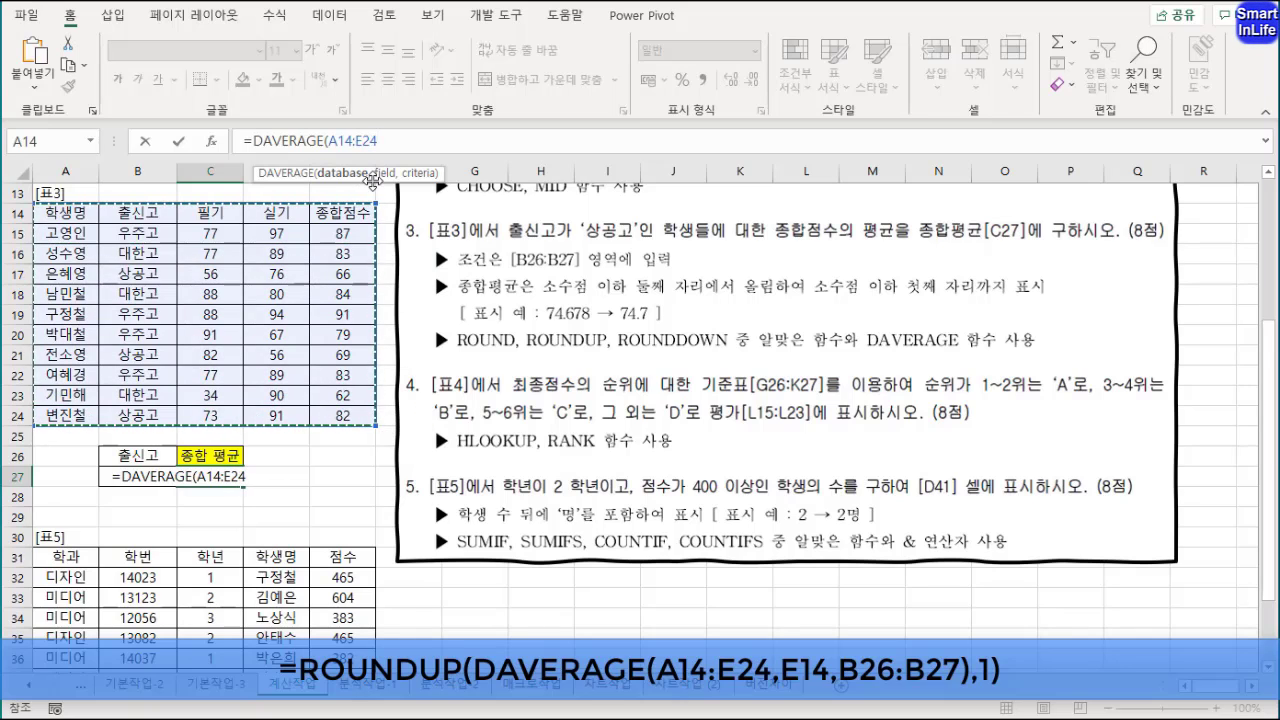
{"action": "type", "text": ","}
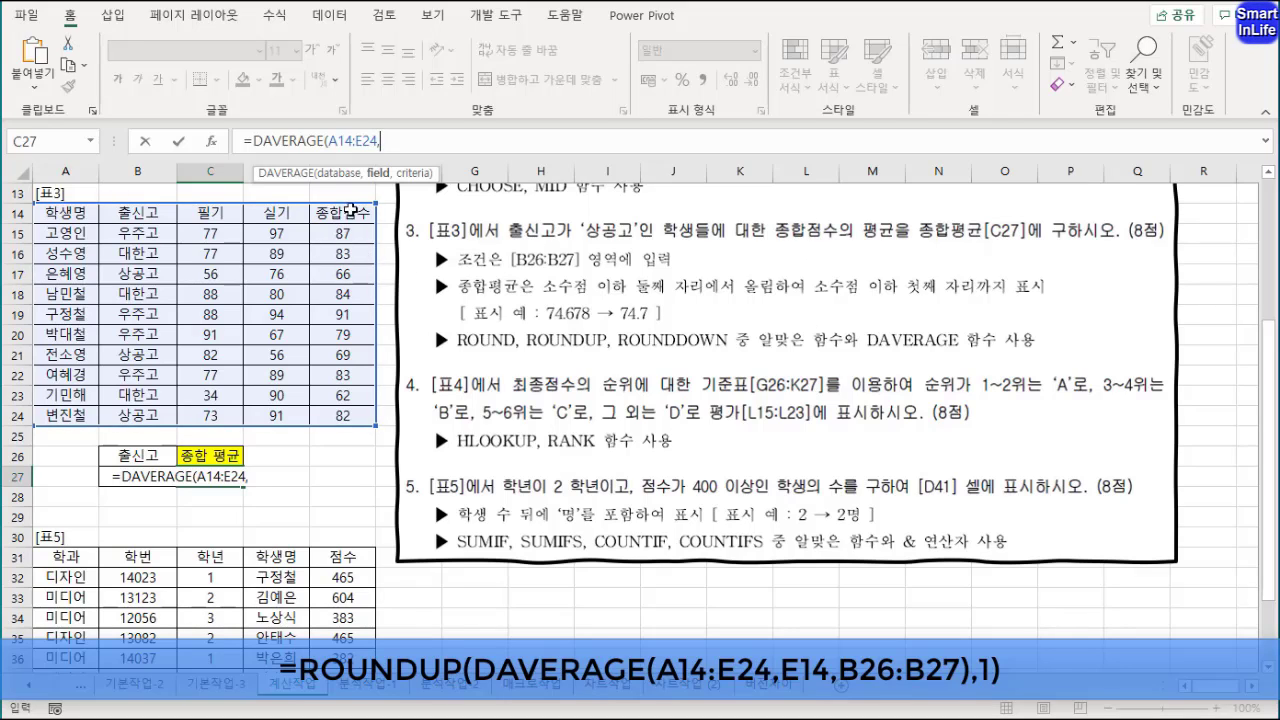
Step: Complete the DAVERAGE formula in C27 with E14 as the field and B26:B27 as the criteria, and enter it
{"action": "left_click", "coordinate": [345, 214]}
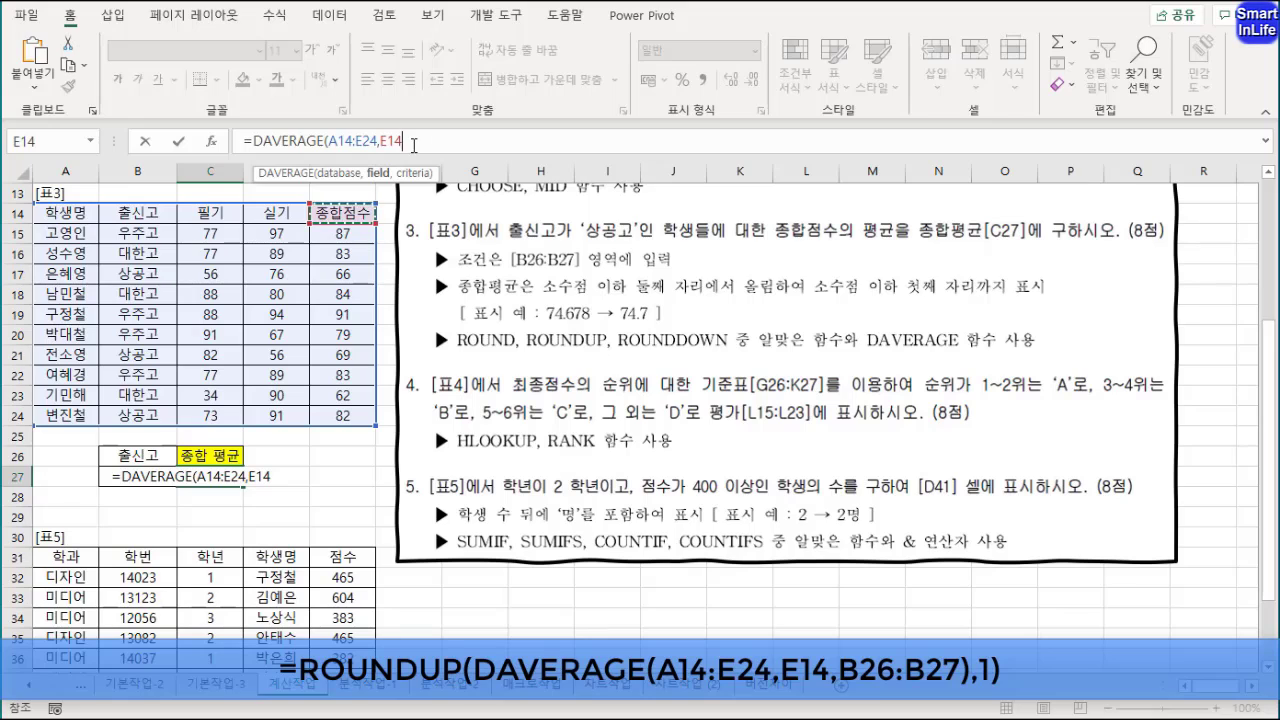
{"action": "type", "text": ","}
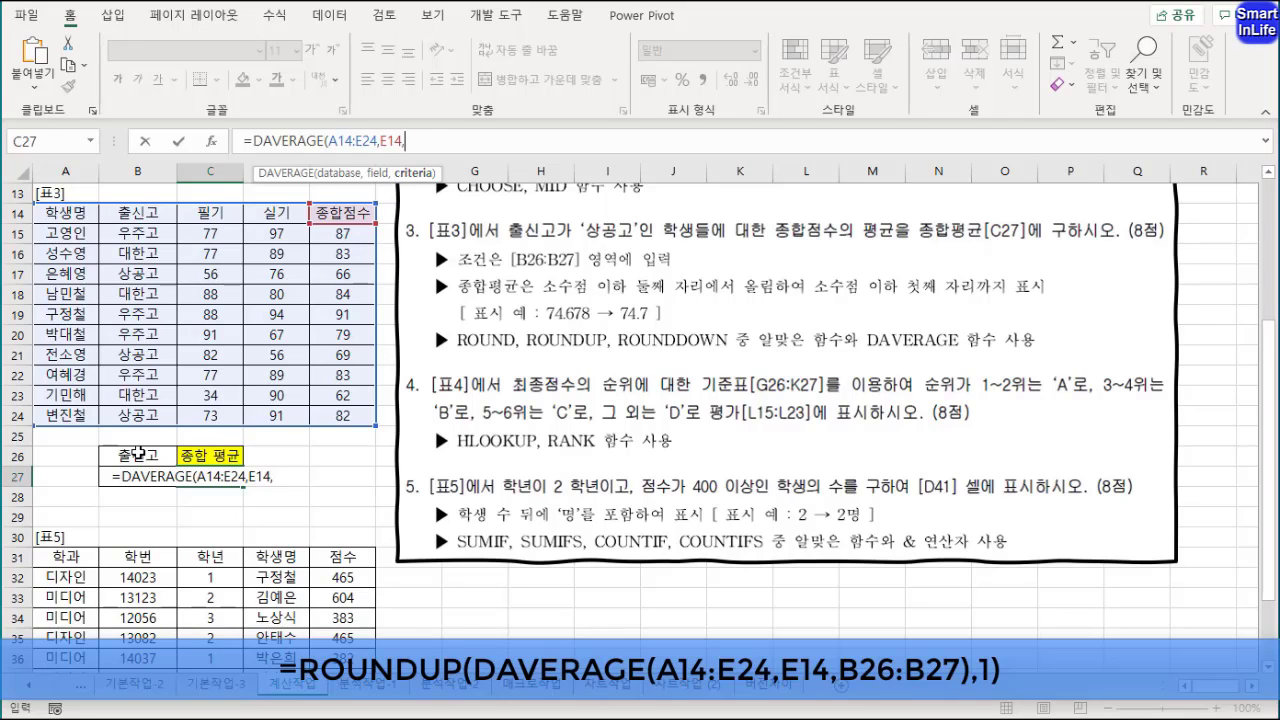
{"action": "left_click_drag", "start_coordinate": [138, 453], "coordinate": [137, 466]}
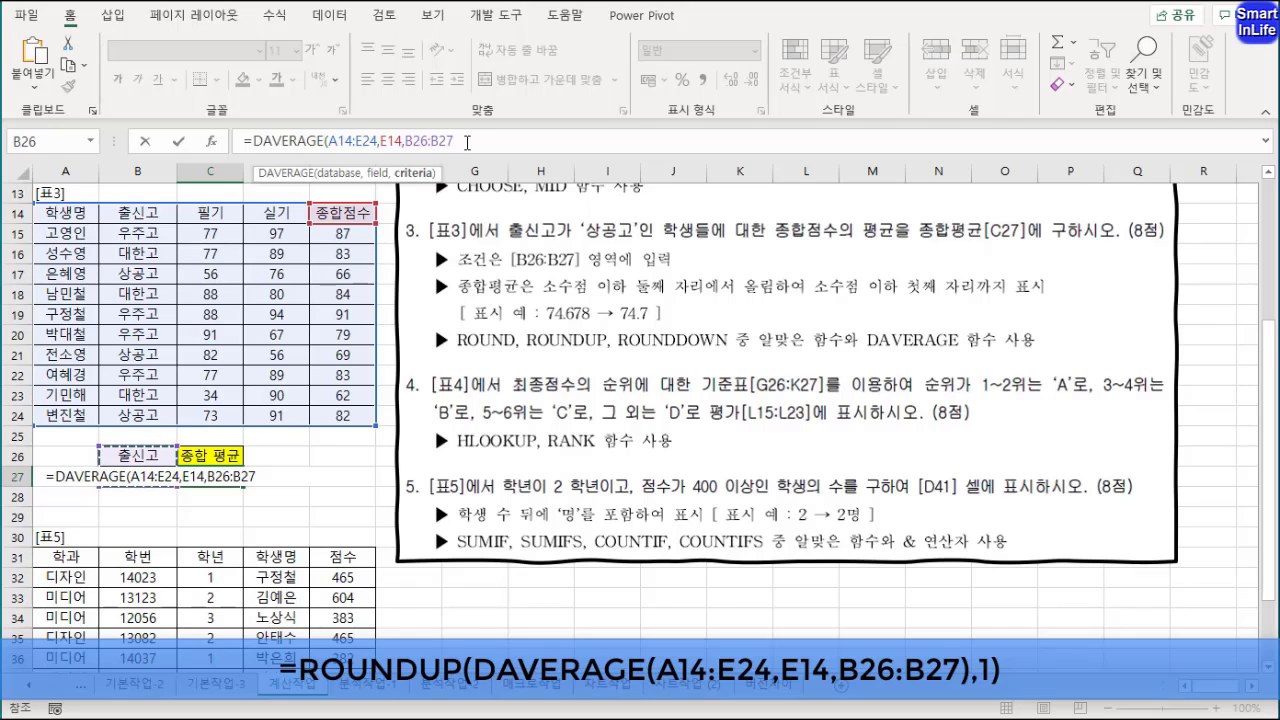
{"action": "left_click", "coordinate": [467, 142]}
{"action": "type", "text": ")"}
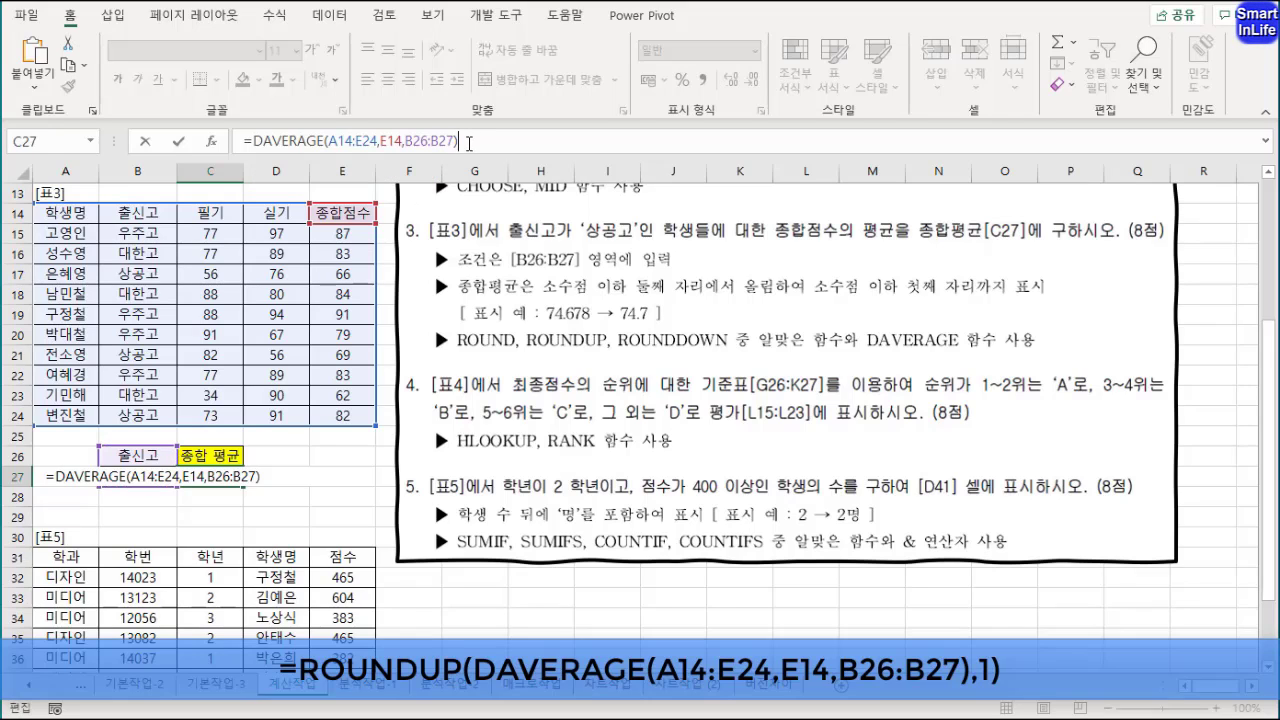
{"action": "key", "text": "Return"}
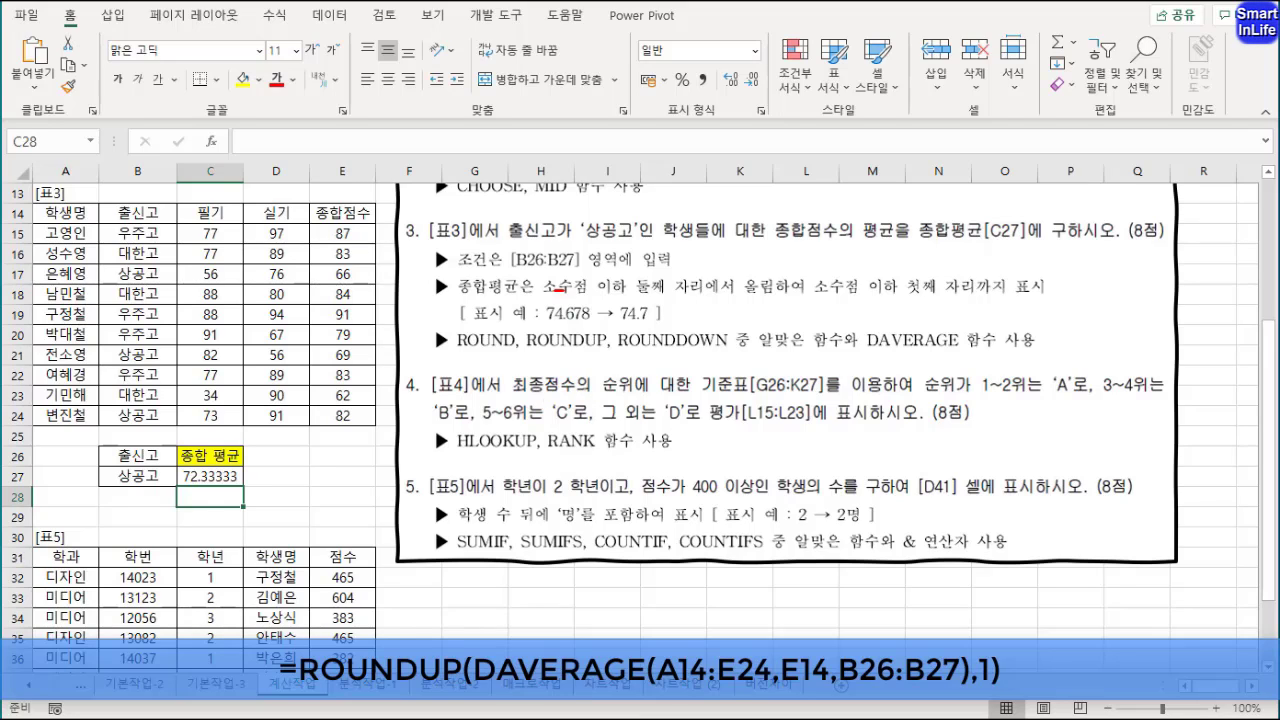
{"action": "mouse_move", "coordinate": [563, 290]}
{"action": "left_mouse_down"}
{"action": "mouse_move", "coordinate": [677, 277]}
{"action": "mouse_move", "coordinate": [690, 296]}
{"action": "mouse_move", "coordinate": [765, 302]}
{"action": "left_mouse_up"}
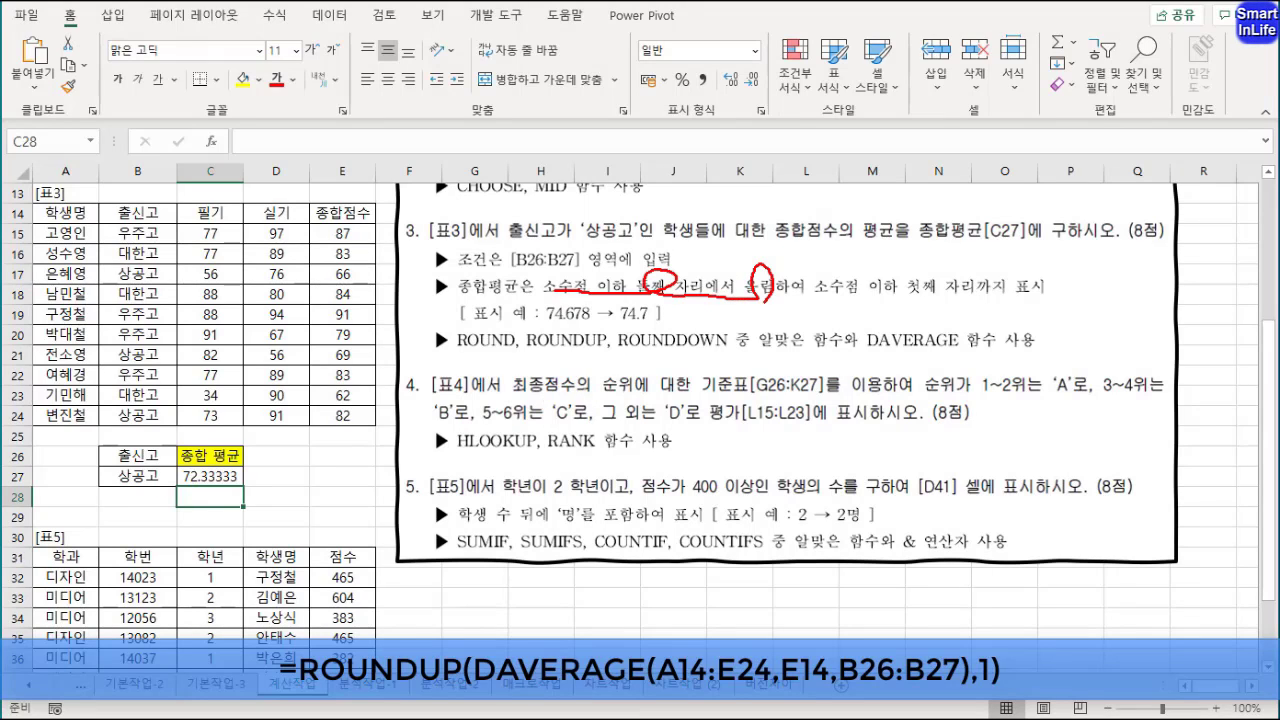
{"action": "left_click_drag", "start_coordinate": [457, 358], "coordinate": [685, 354]}
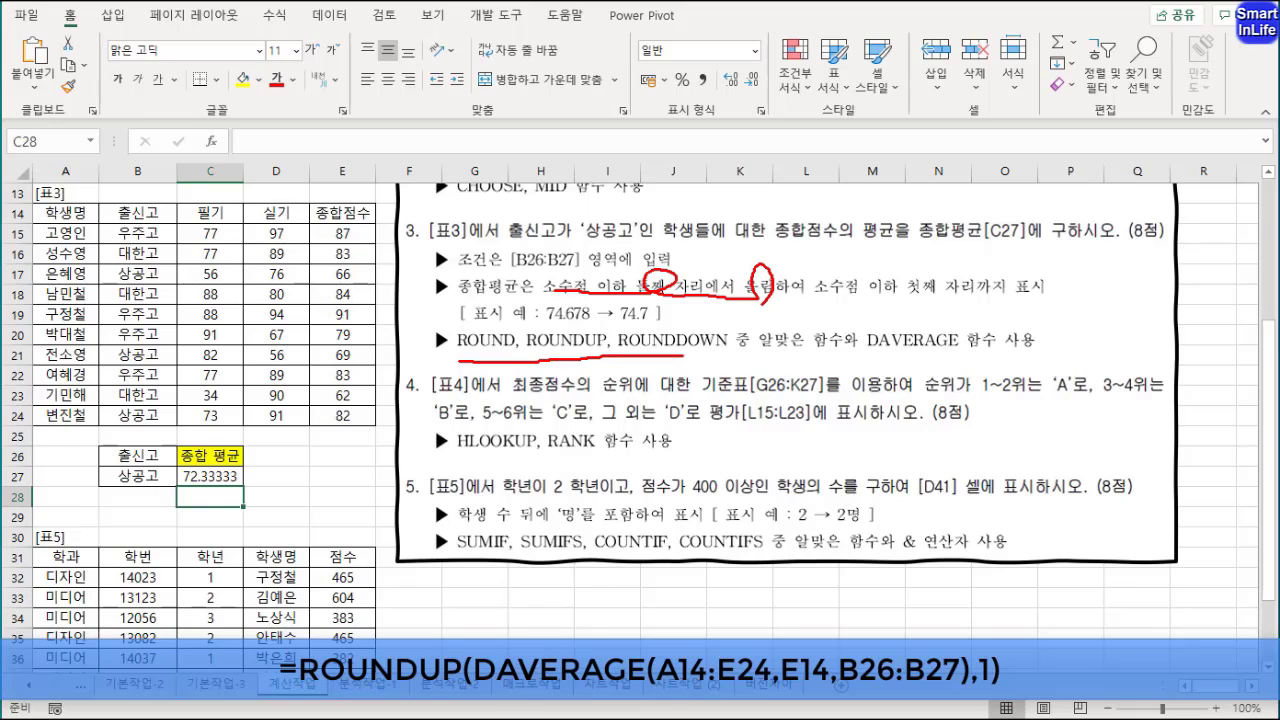
{"action": "left_click_drag", "start_coordinate": [488, 326], "coordinate": [492, 352]}
{"action": "left_click_drag", "start_coordinate": [570, 318], "coordinate": [577, 353]}
{"action": "mouse_move", "coordinate": [660, 320]}
{"action": "left_mouse_down"}
{"action": "mouse_move", "coordinate": [663, 355]}
{"action": "mouse_move", "coordinate": [598, 356]}
{"action": "mouse_move", "coordinate": [532, 318]}
{"action": "mouse_move", "coordinate": [612, 330]}
{"action": "mouse_move", "coordinate": [610, 358]}
{"action": "left_mouse_up"}
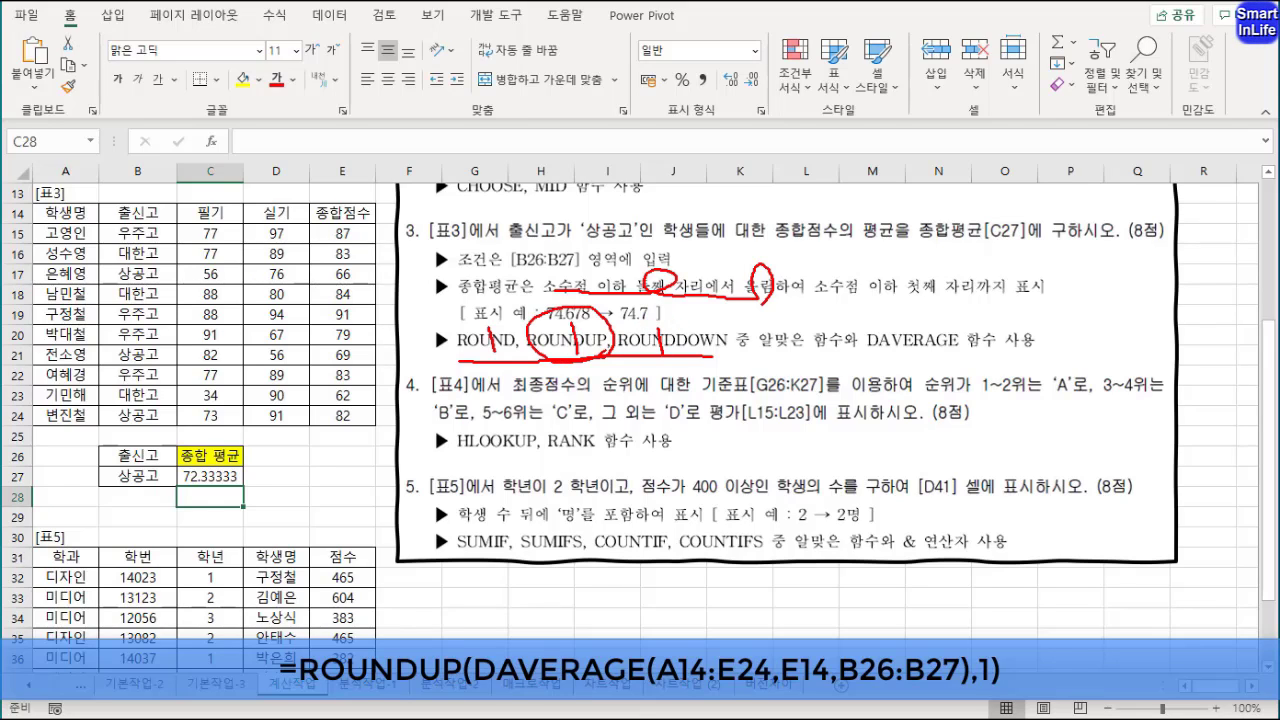
{"action": "left_click_drag", "start_coordinate": [834, 303], "coordinate": [892, 303]}
{"action": "mouse_move", "coordinate": [970, 305]}
{"action": "left_mouse_down"}
{"action": "mouse_move", "coordinate": [932, 262]}
{"action": "mouse_move", "coordinate": [946, 296]}
{"action": "left_mouse_up"}
{"action": "mouse_move", "coordinate": [1029, 257]}
{"action": "left_mouse_down"}
{"action": "mouse_move", "coordinate": [1078, 300]}
{"action": "mouse_move", "coordinate": [1010, 340]}
{"action": "mouse_move", "coordinate": [1028, 264]}
{"action": "left_mouse_up"}
{"action": "key", "text": "Escape"}
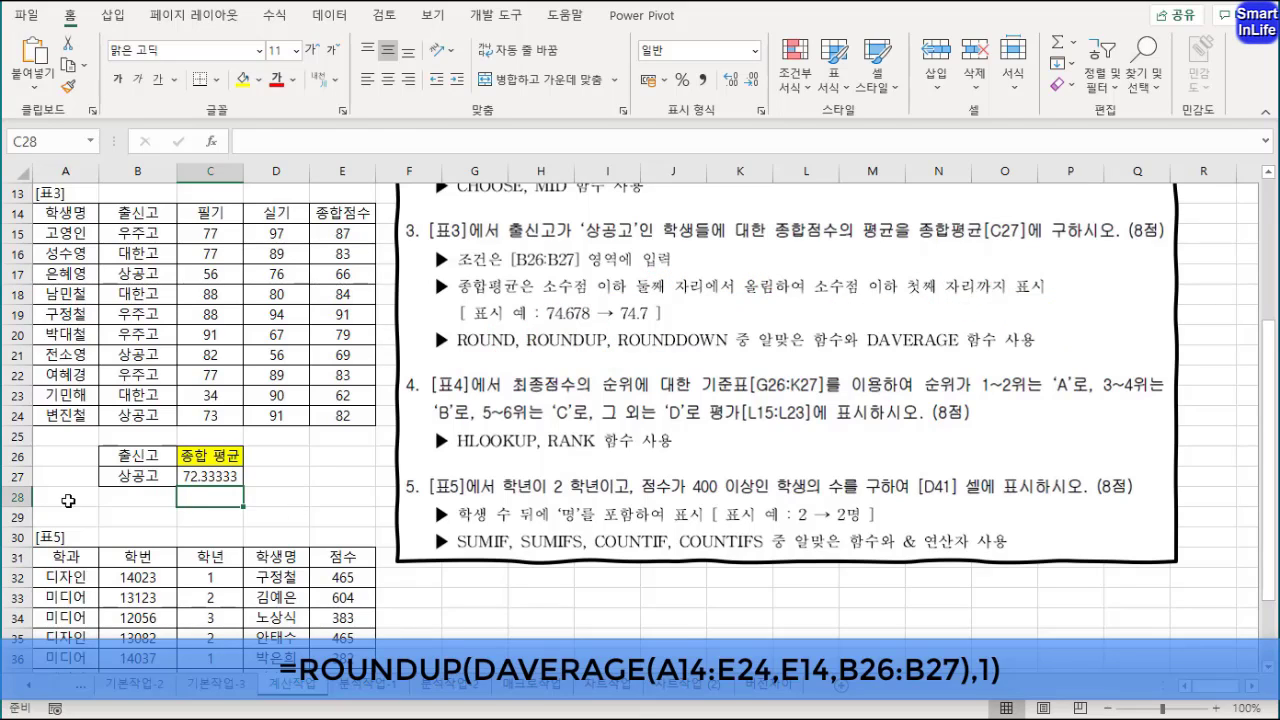
Step: Insert the ROUNDUP function in front of the DAVERAGE expression in C27 so that DAVERAGE becomes its number argument
{"action": "left_click", "coordinate": [210, 476]}
{"action": "left_click", "coordinate": [252, 141]}
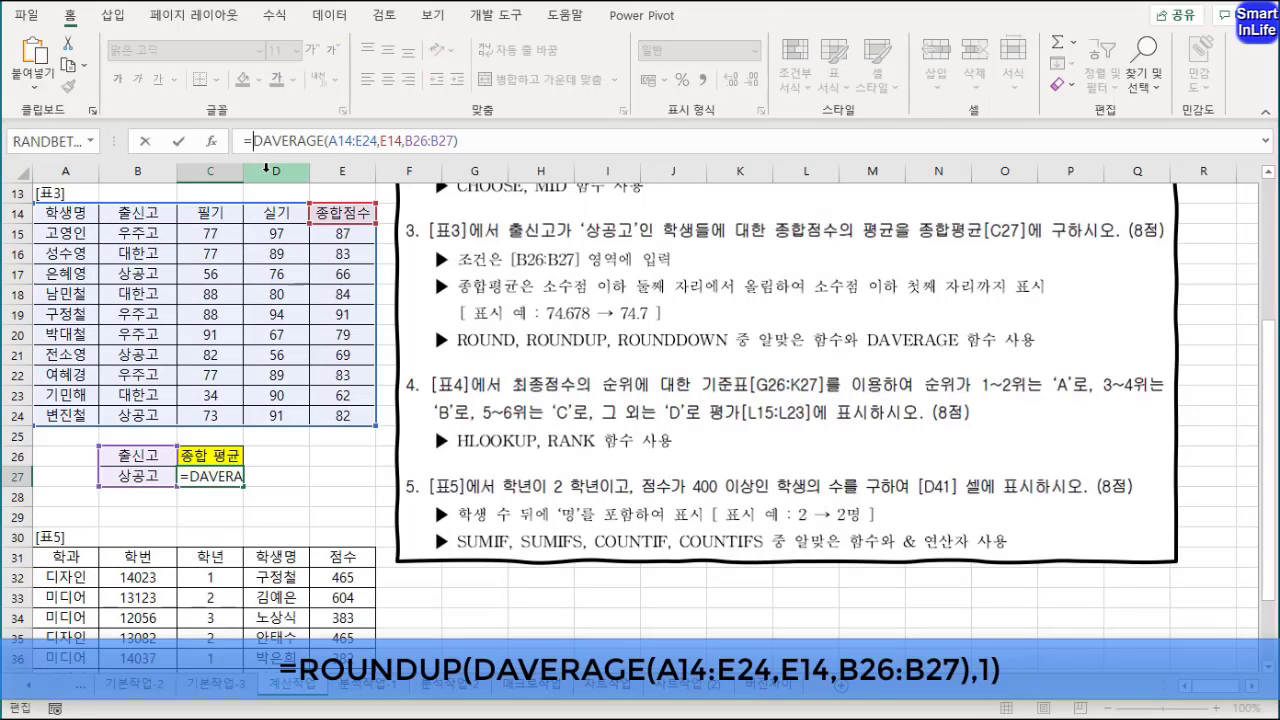
{"action": "type", "text": "round"}
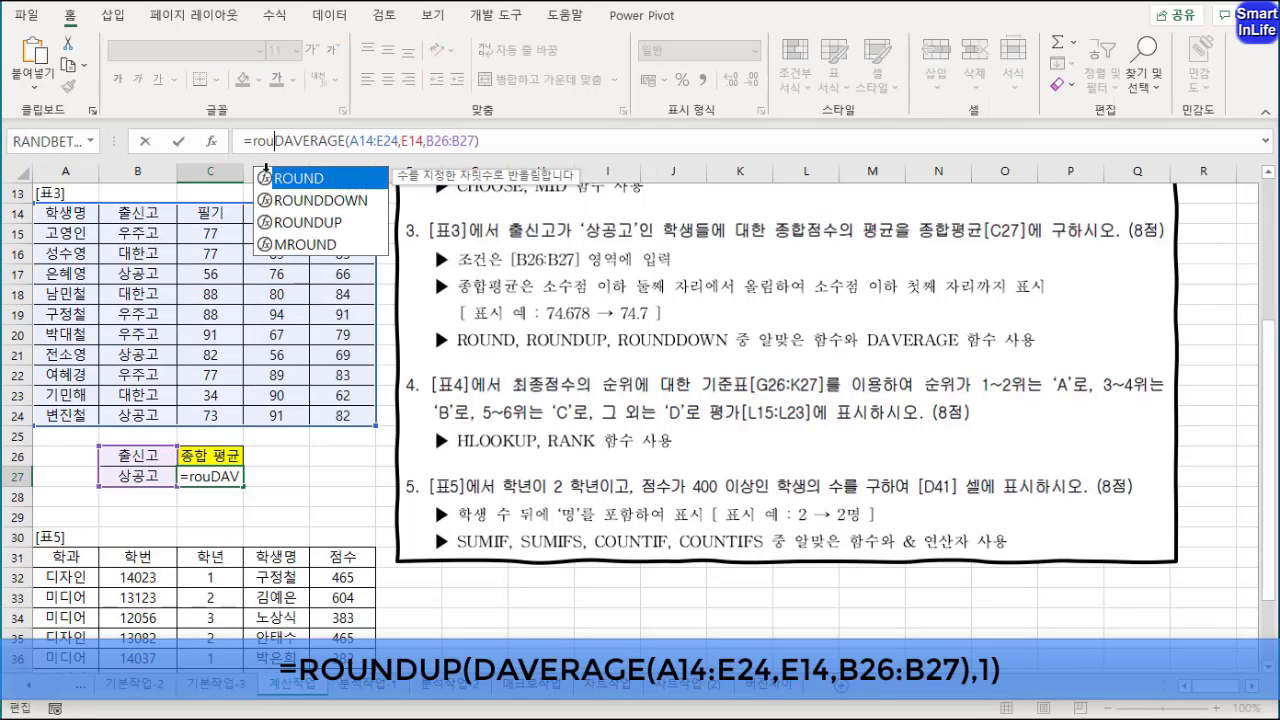
{"action": "key", "text": "Down"}
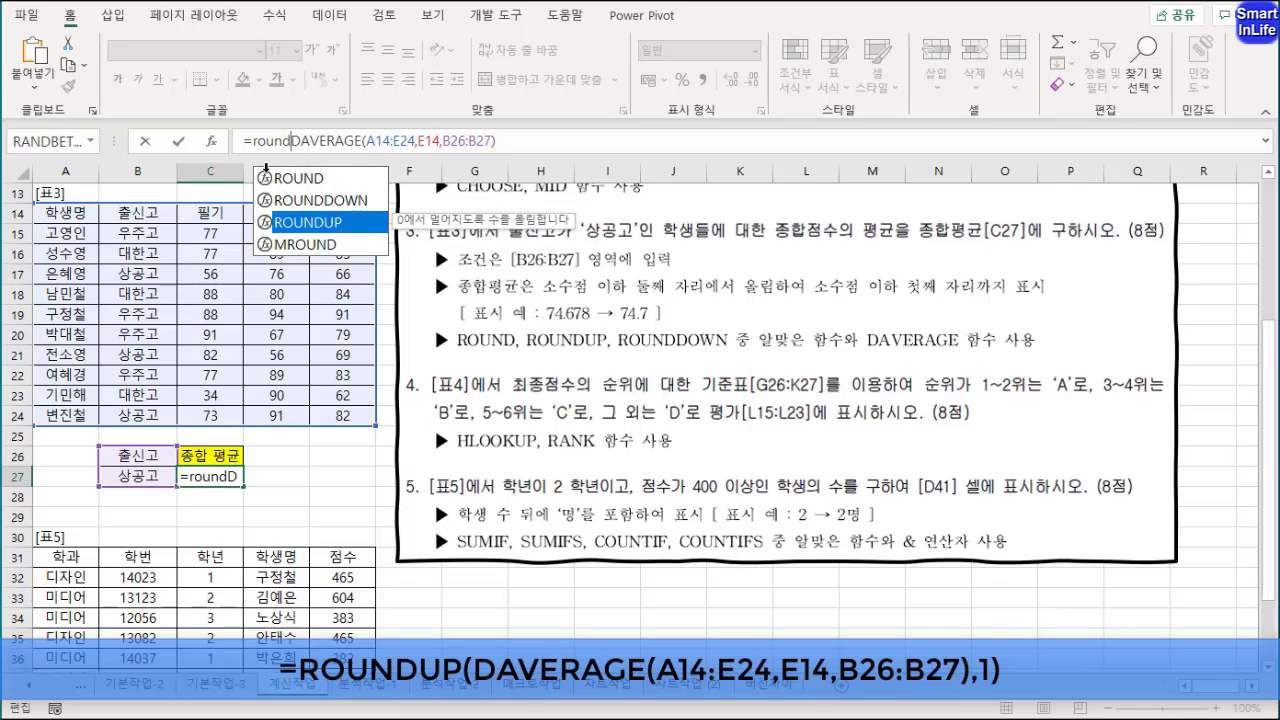
{"action": "key", "text": "Tab"}
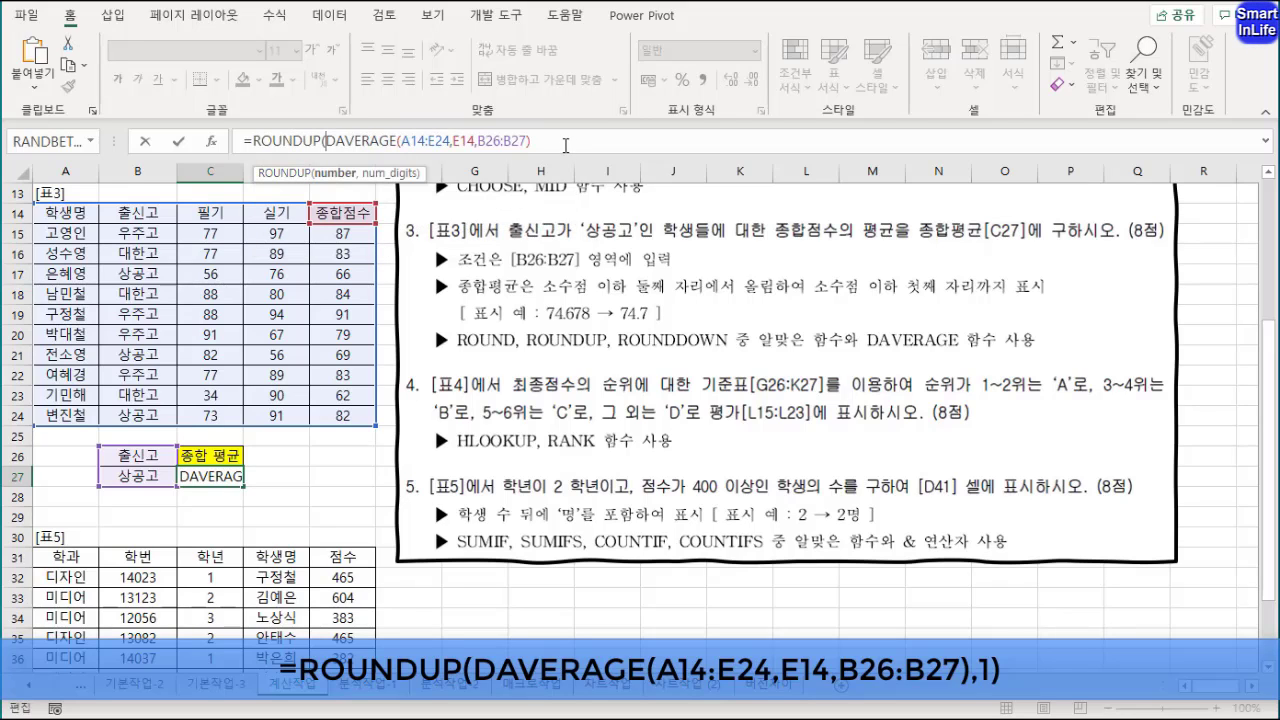
{"action": "left_click", "coordinate": [566, 146]}
{"action": "left_click", "coordinate": [335, 173]}
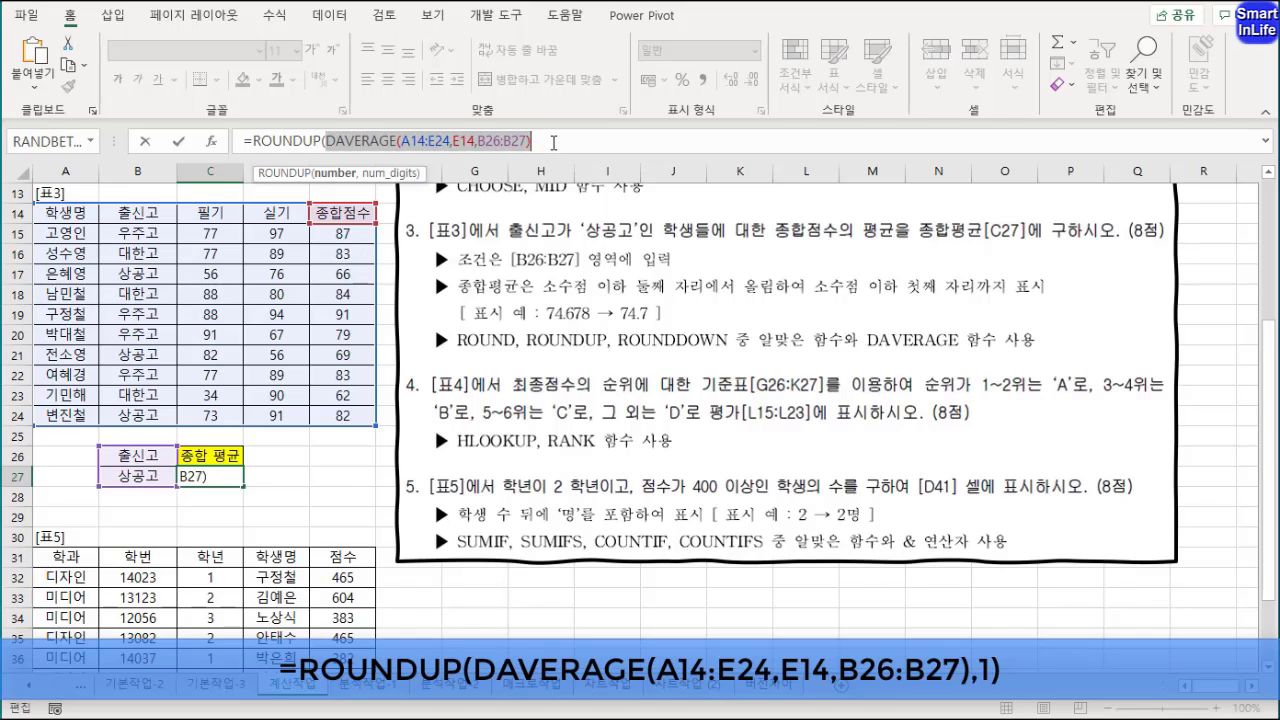
Step: Give the ROUNDUP in C27 a num_digits argument of 1, close it and enter the formula
{"action": "left_click", "coordinate": [553, 143]}
{"action": "type", "text": ","}
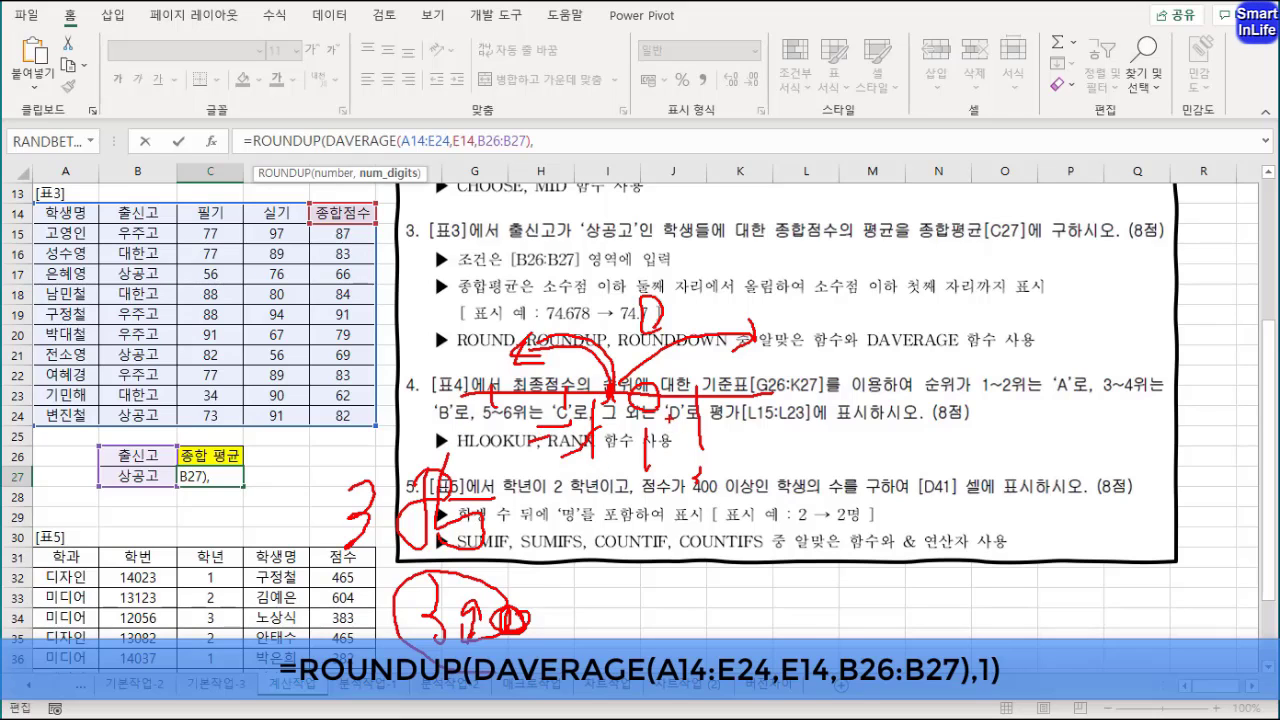
{"action": "key", "text": "Escape"}
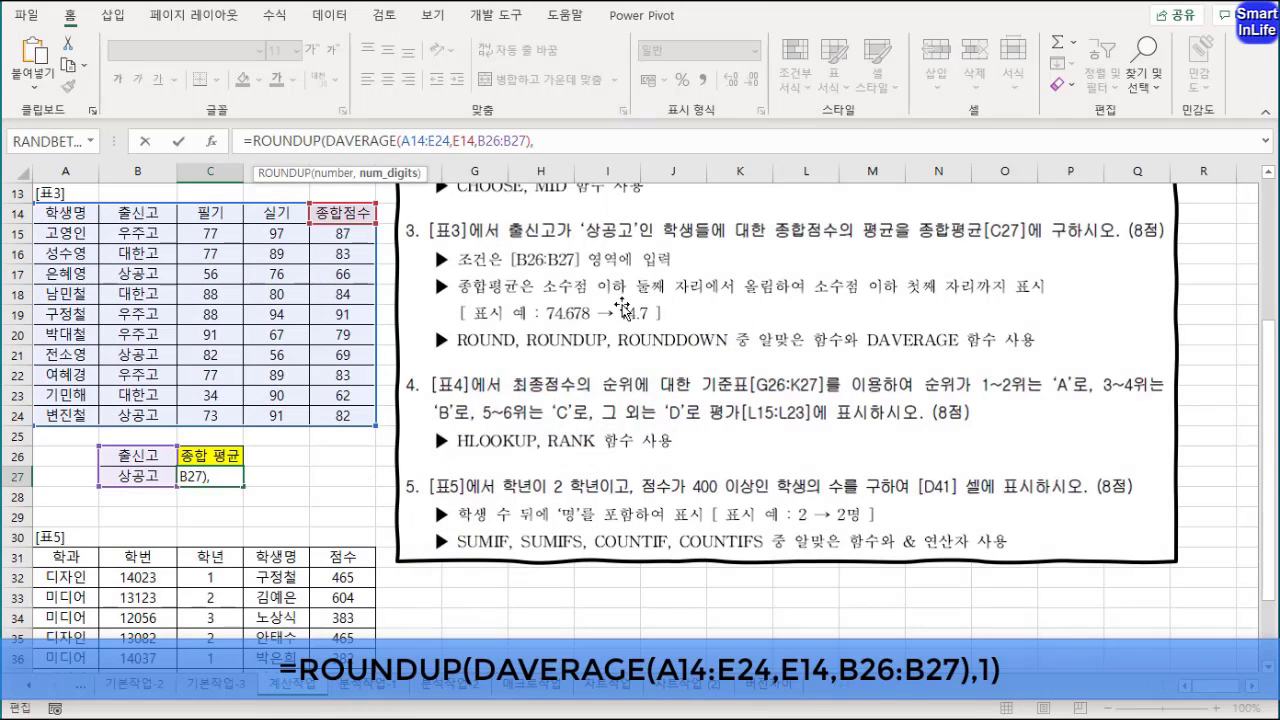
{"action": "left_click", "coordinate": [558, 145]}
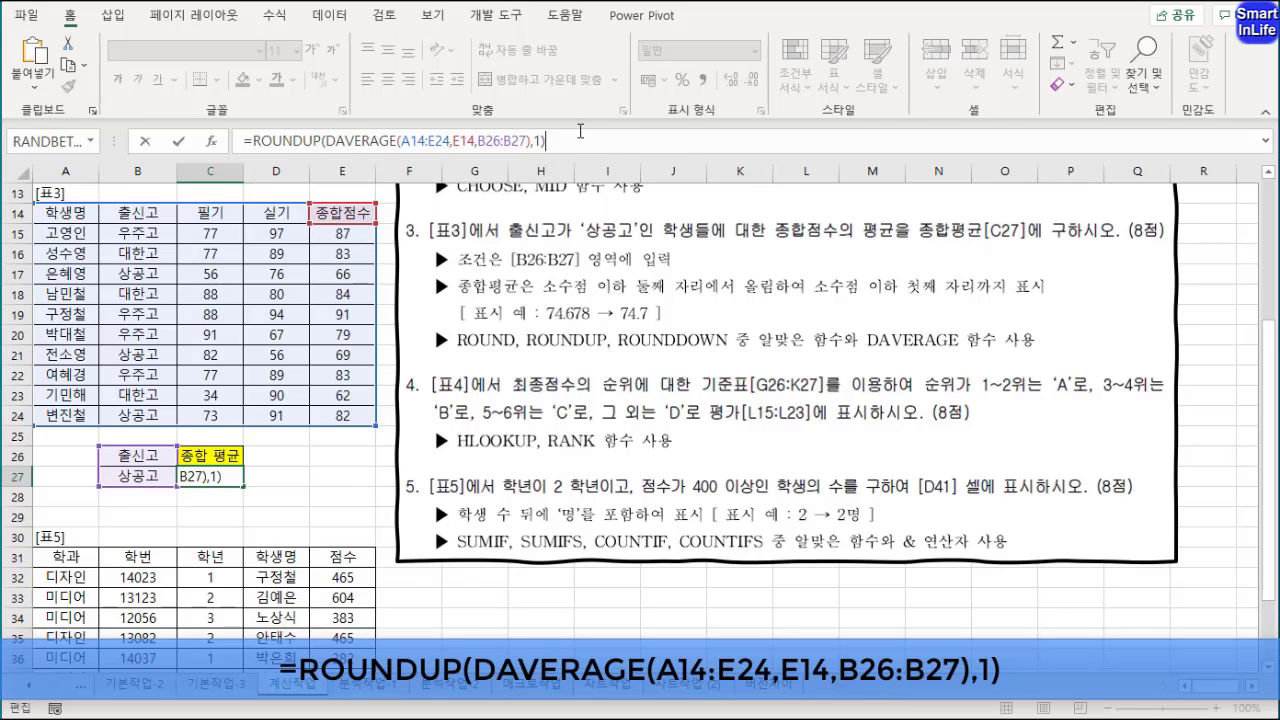
{"action": "key", "text": "Return"}
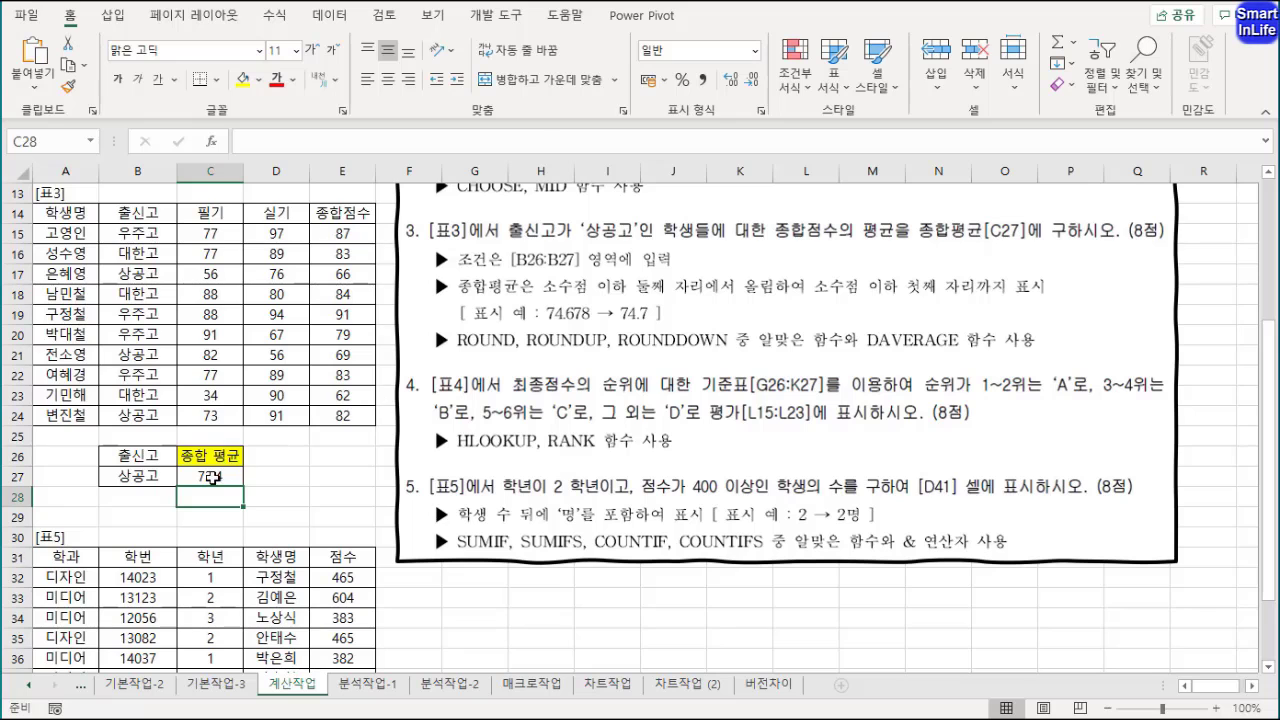
{"action": "left_click", "coordinate": [213, 477]}
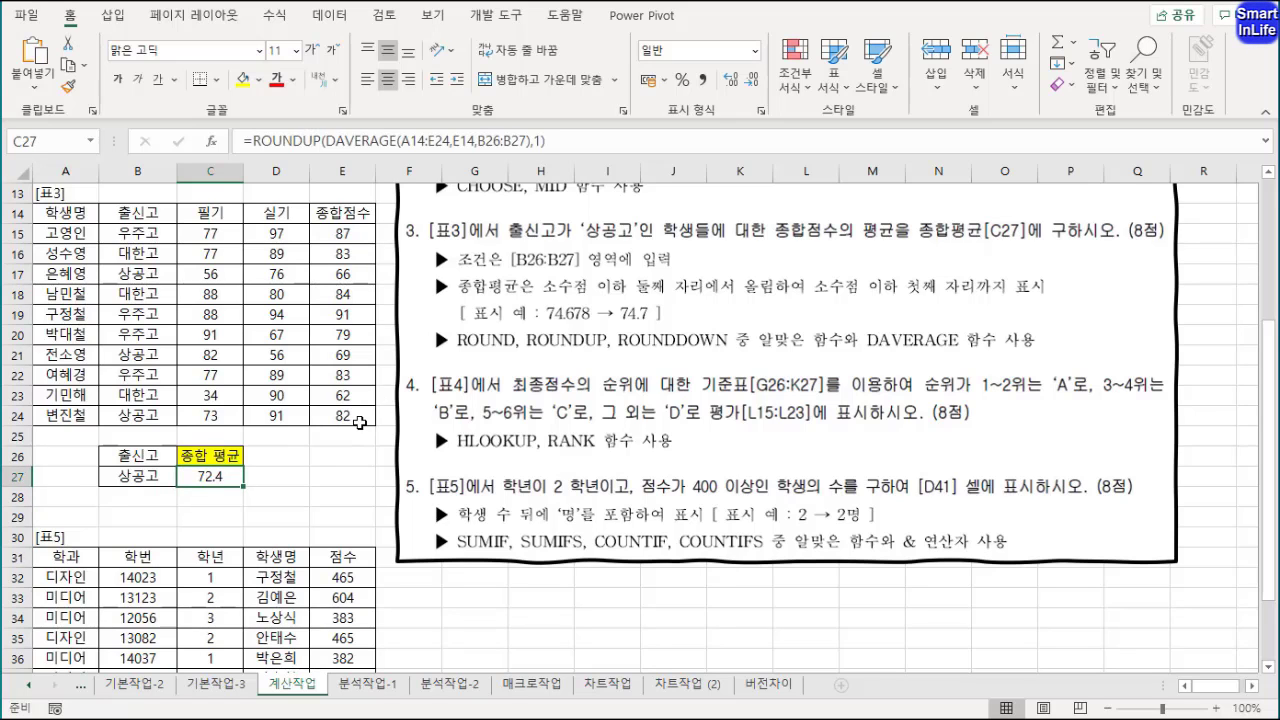
Step: Move the exercise instructions picture to the right of [표4], starting at column M, with exercise 4 beside the table's rows
{"action": "left_click_drag", "start_coordinate": [436, 313], "coordinate": [892, 302]}
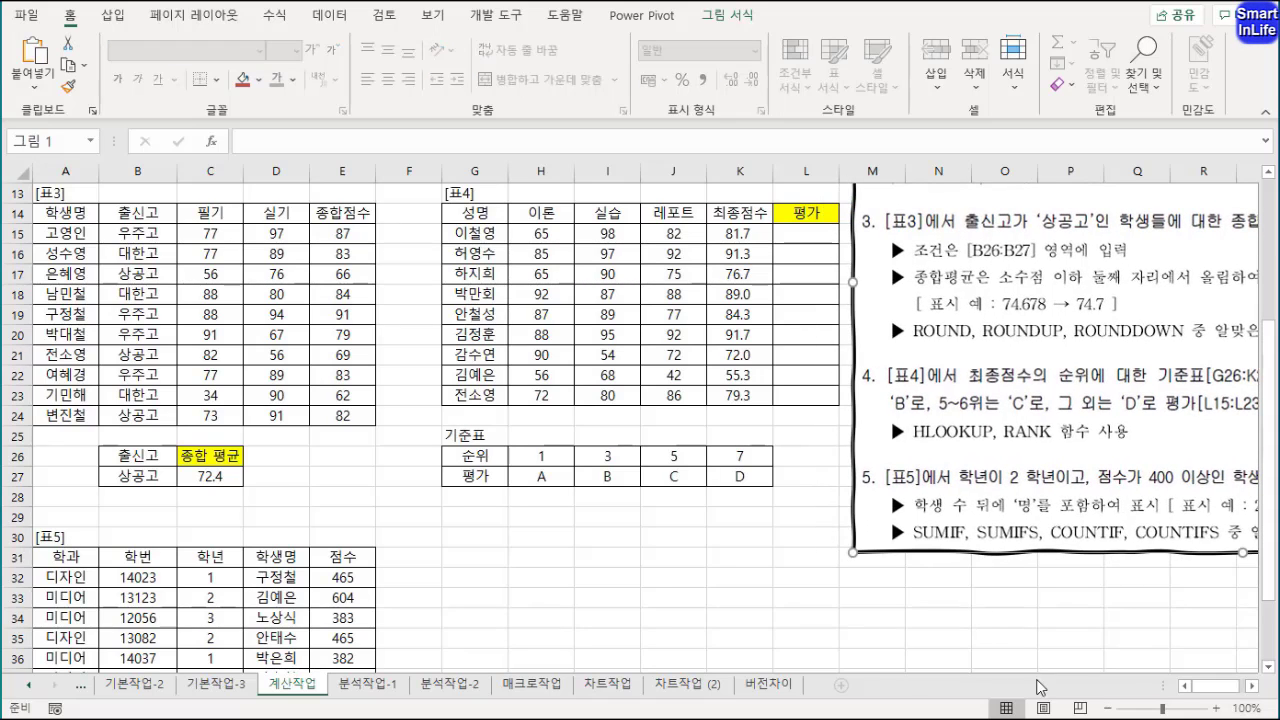
{"action": "left_click", "coordinate": [1253, 687]}
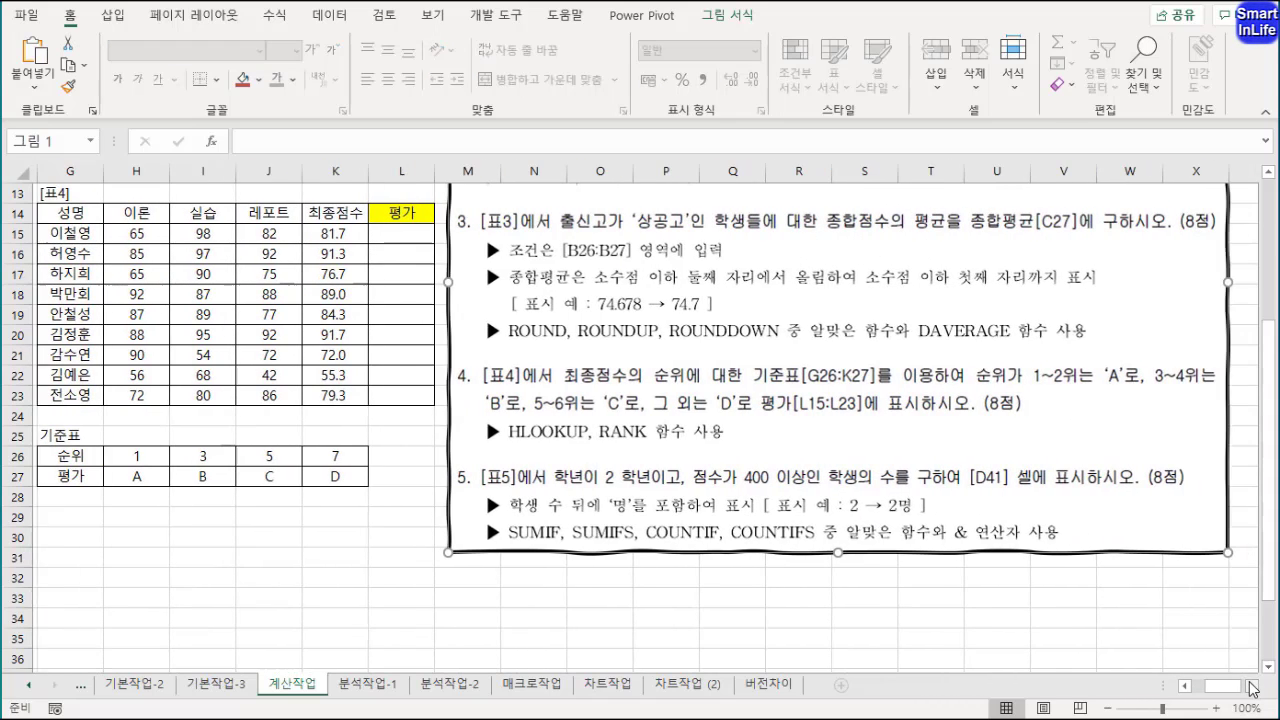
{"action": "left_click", "coordinate": [371, 238]}
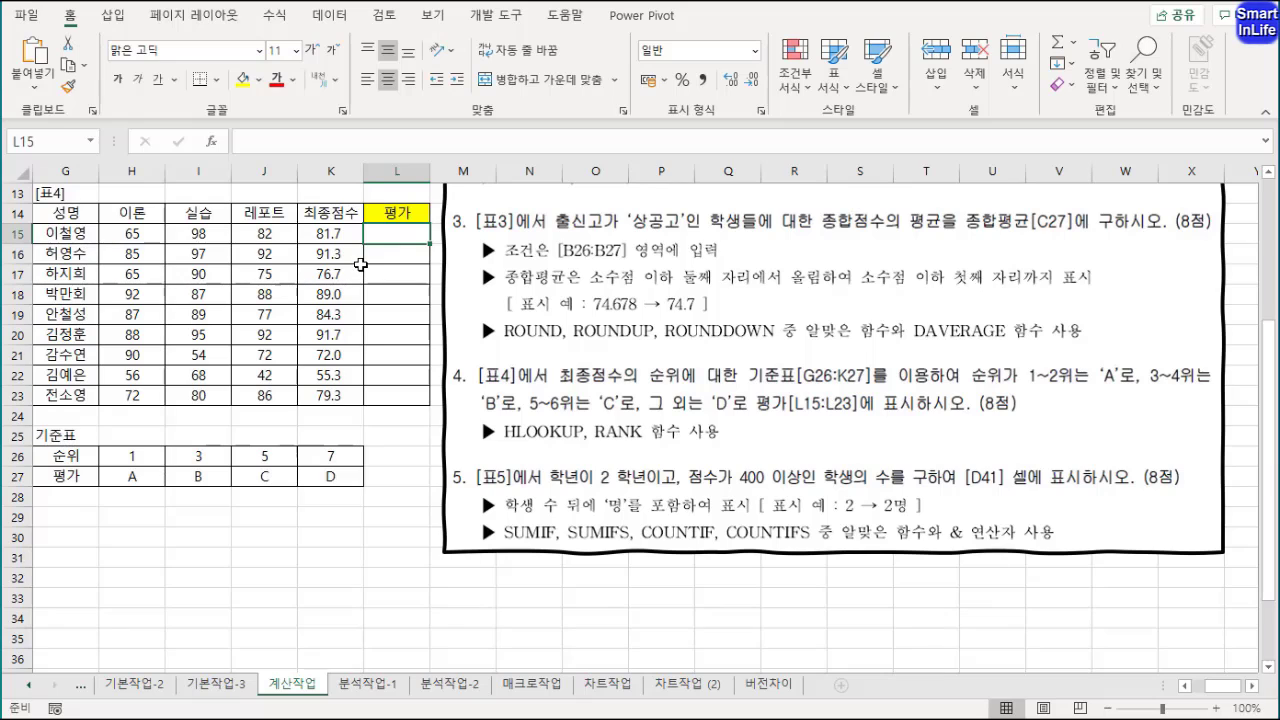
{"action": "left_click_drag", "start_coordinate": [633, 419], "coordinate": [654, 320]}
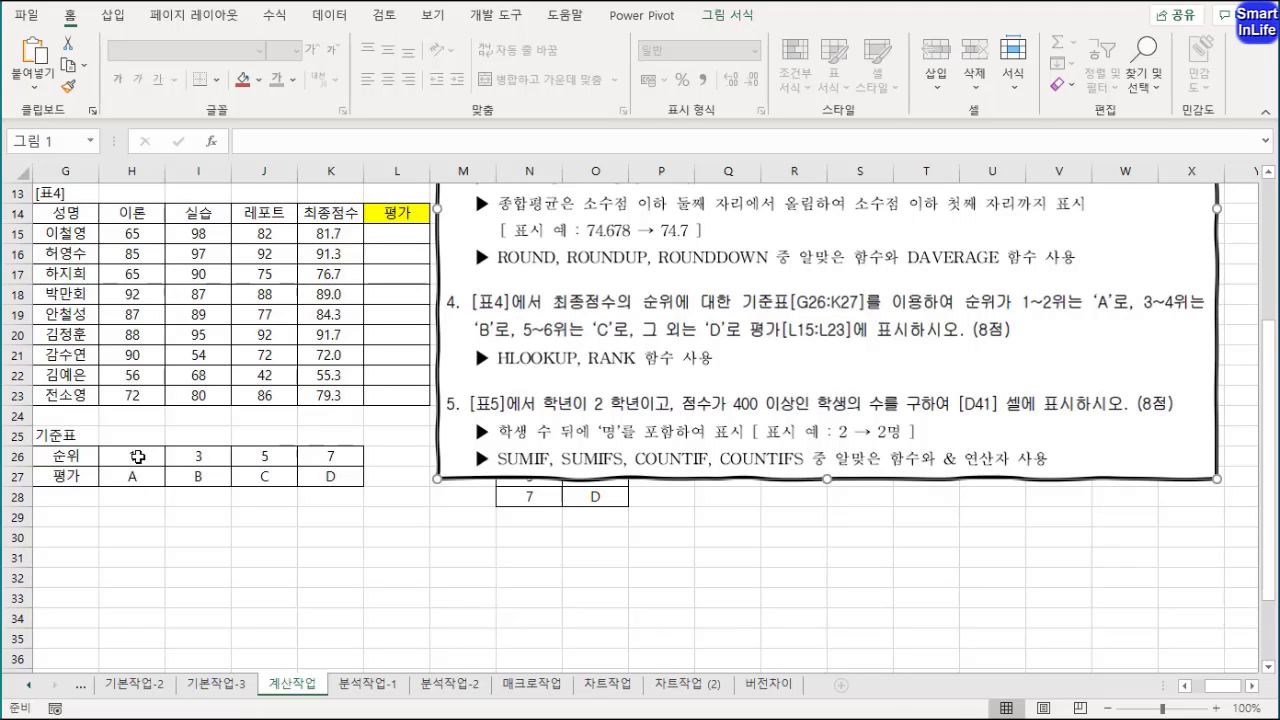
{"action": "left_click_drag", "start_coordinate": [137, 462], "coordinate": [140, 475]}
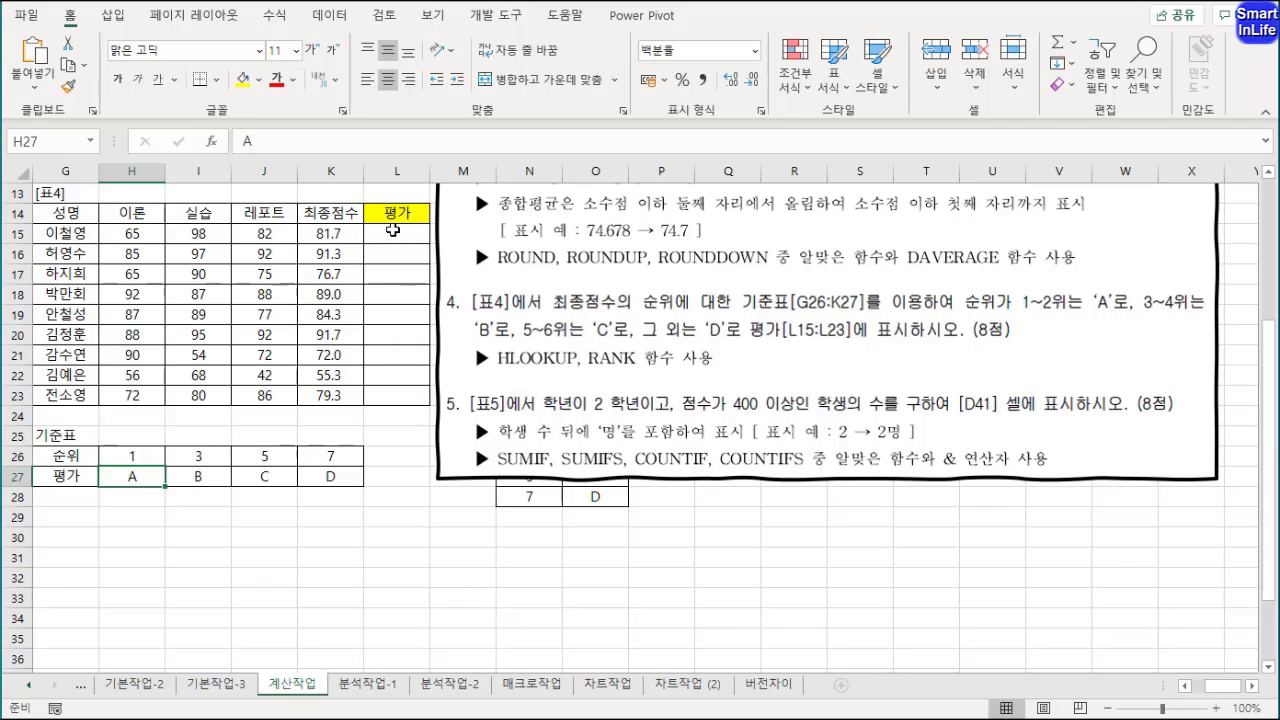
Step: Start a RANK formula in L15 under 평가 with K15 as the number and K15:K23 as the reference range
{"action": "left_click", "coordinate": [393, 230]}
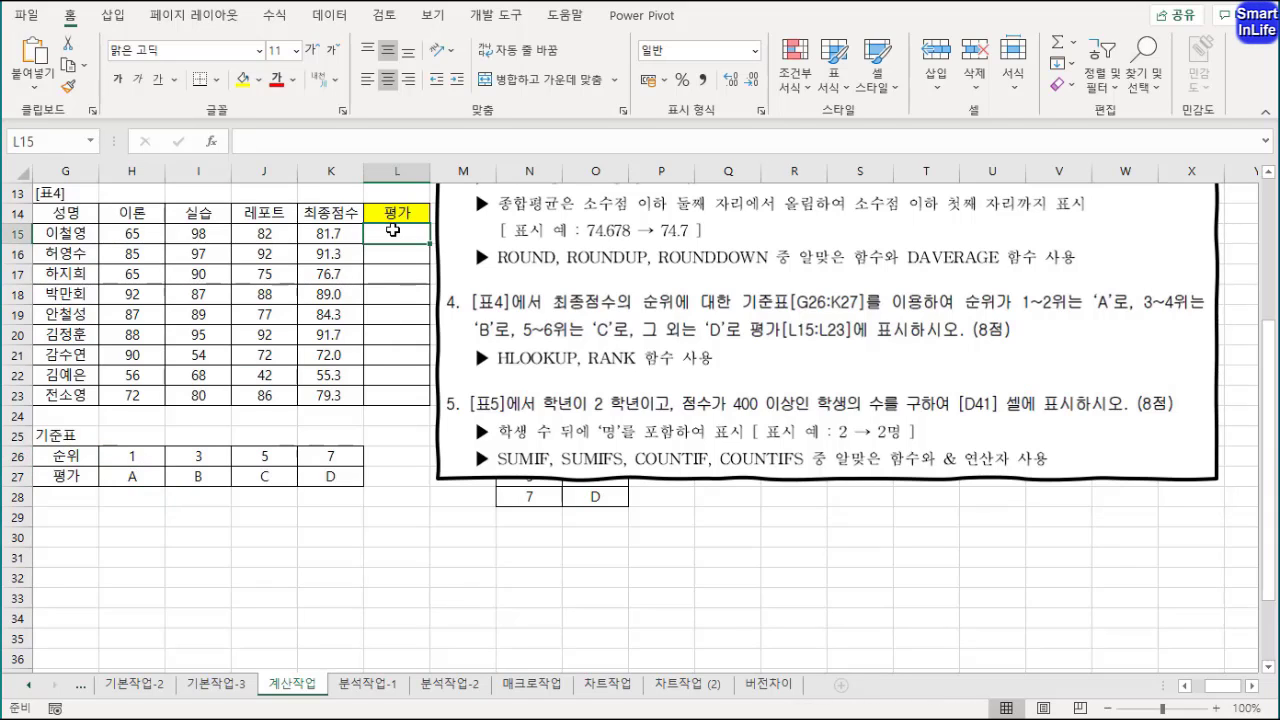
{"action": "type", "text": "="}
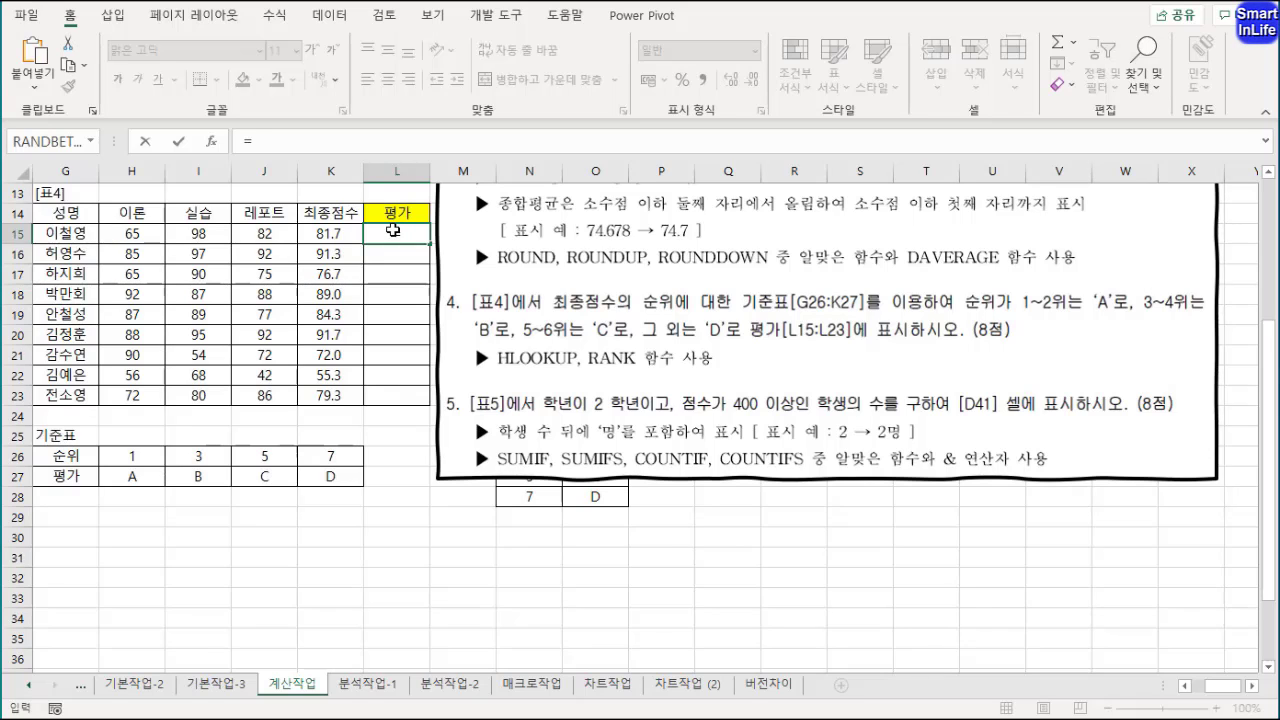
{"action": "type", "text": "rank("}
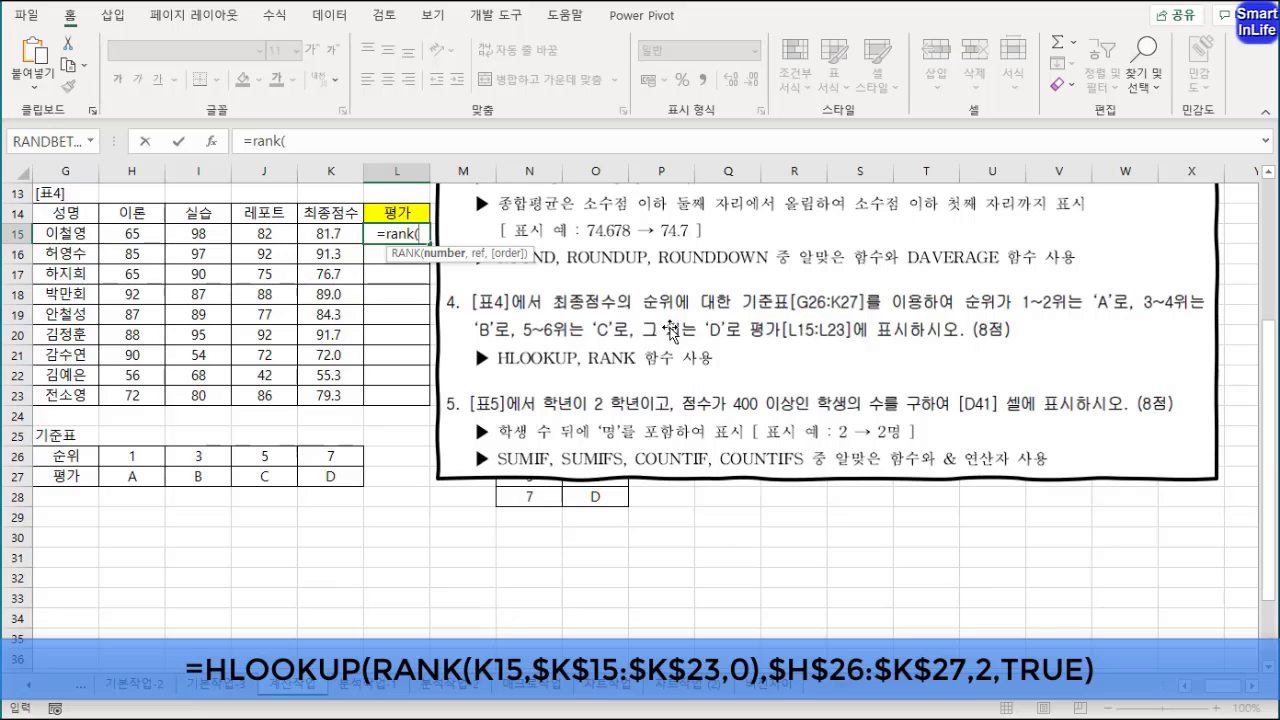
{"action": "left_click", "coordinate": [331, 233]}
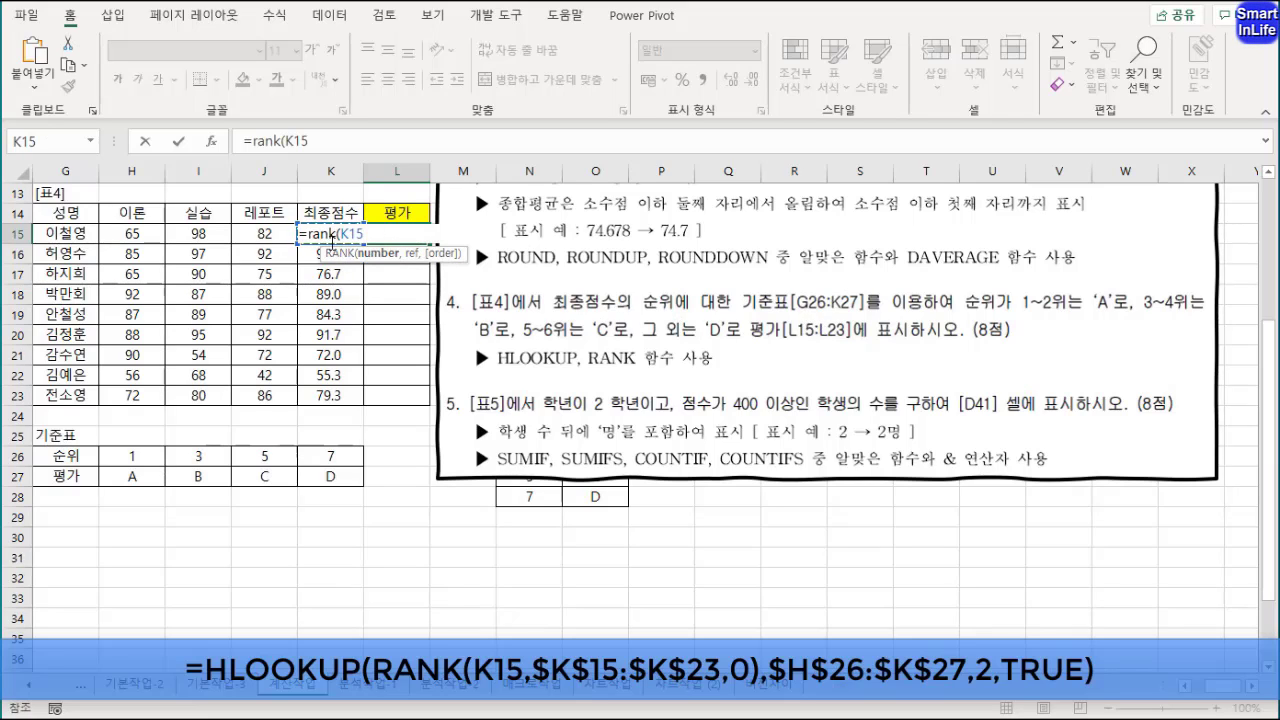
{"action": "type", "text": ","}
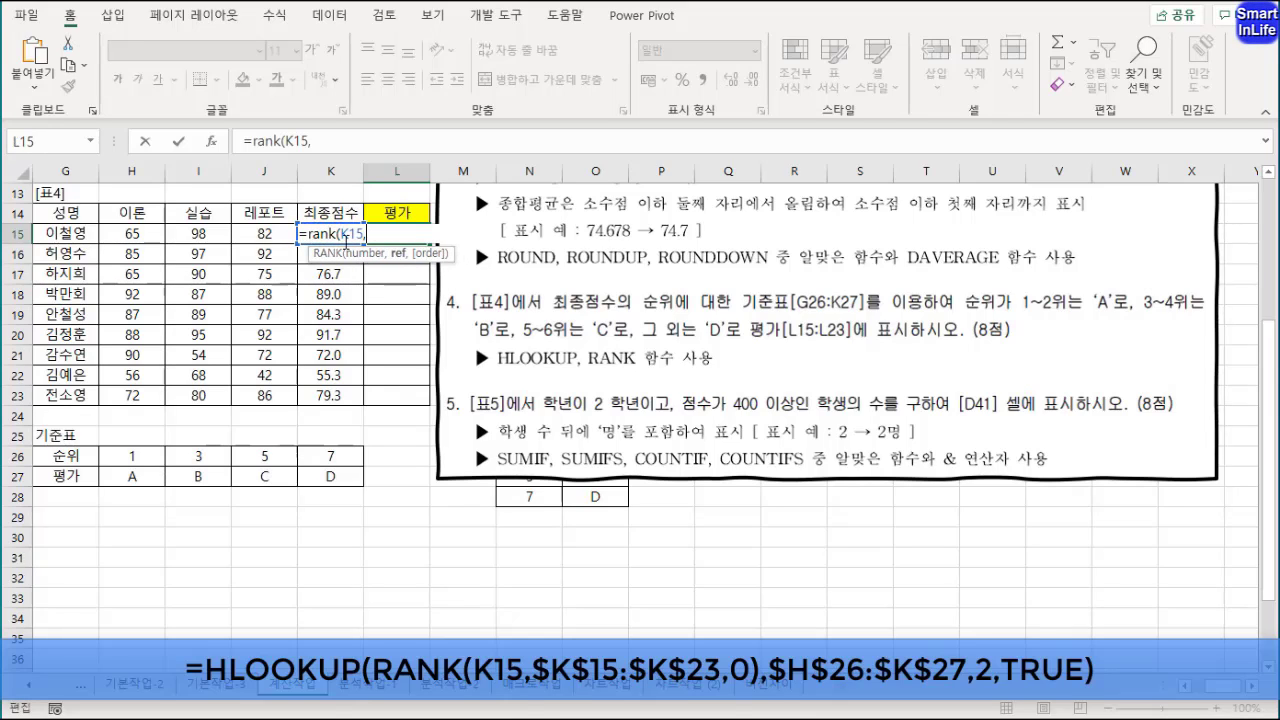
{"action": "left_click", "coordinate": [350, 141]}
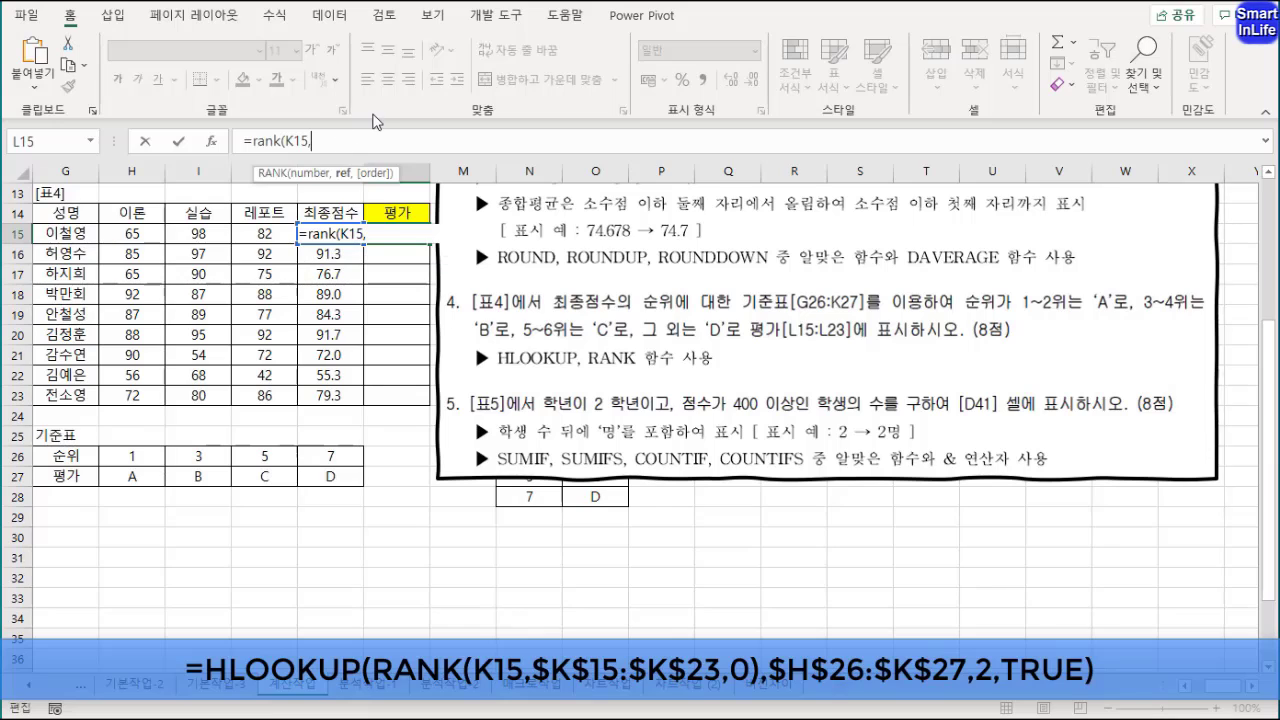
{"action": "left_click_drag", "start_coordinate": [336, 395], "coordinate": [335, 236]}
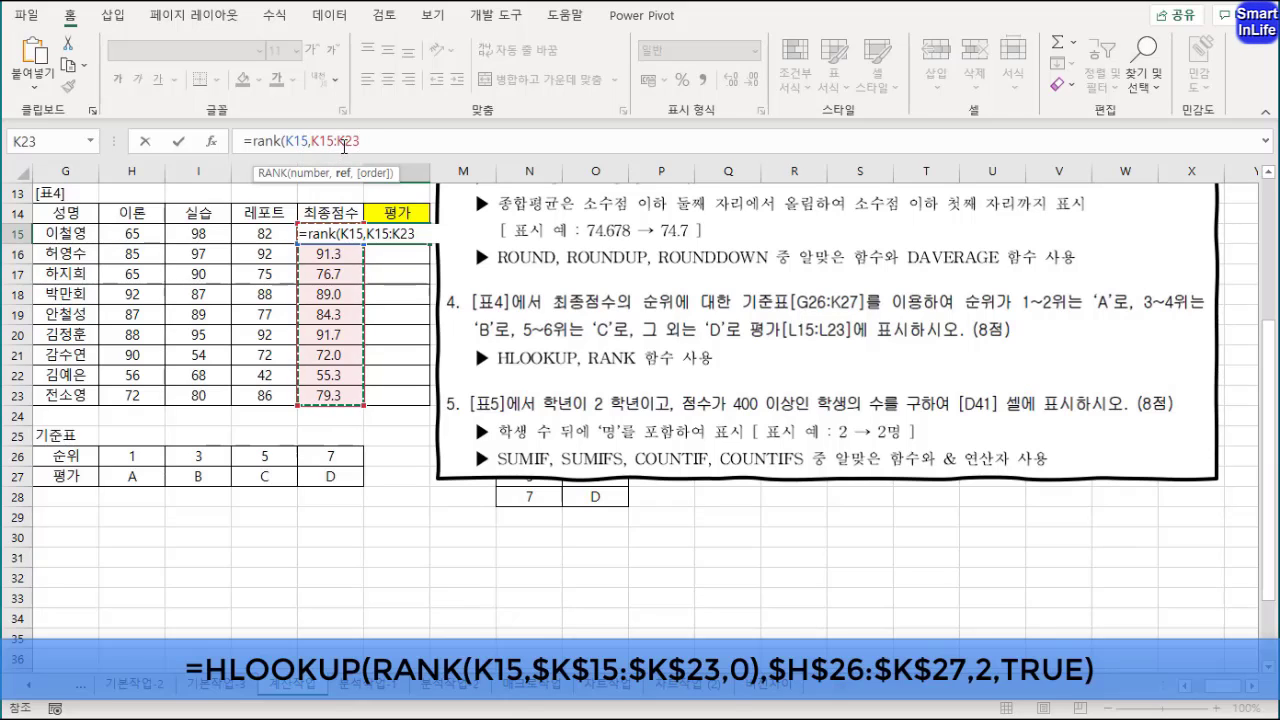
Step: Make the RANK reference absolute as $K$15:$K$23, and close the function with descending order 0
{"action": "double_click", "coordinate": [331, 149]}
{"action": "key", "text": "F4"}
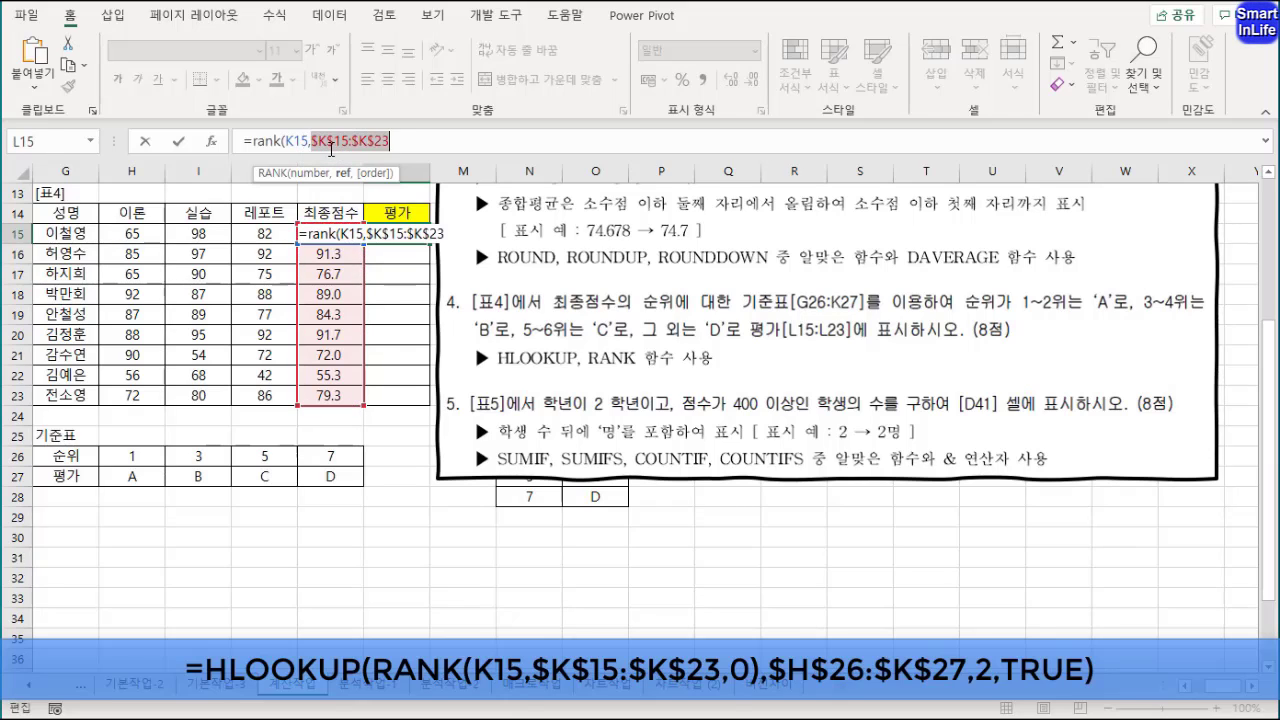
{"action": "left_click", "coordinate": [405, 141]}
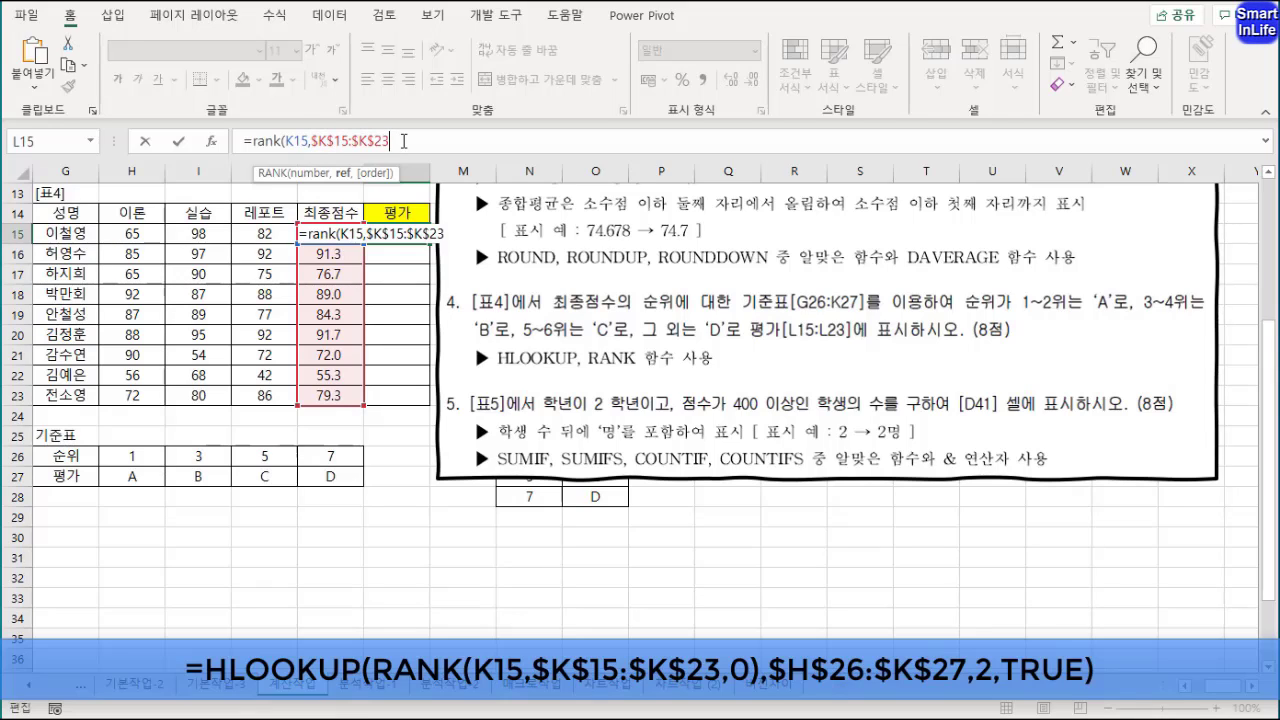
{"action": "type", "text": ","}
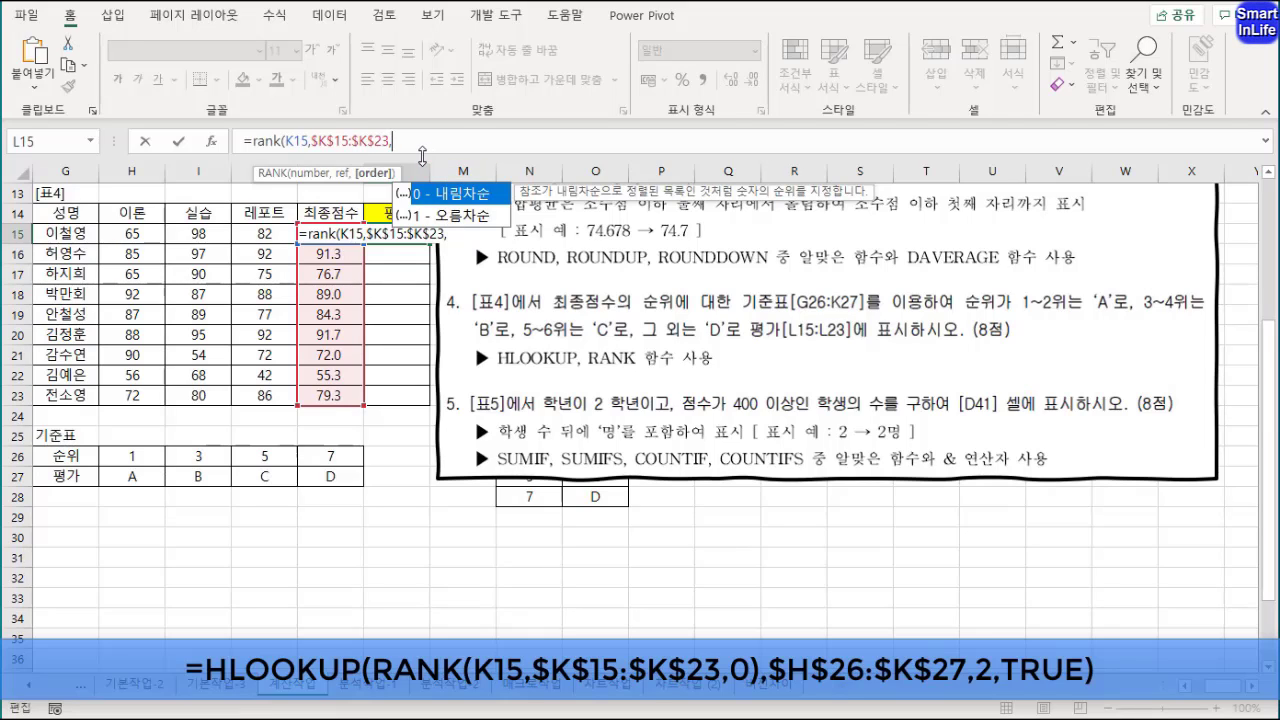
{"action": "type", "text": "0)"}
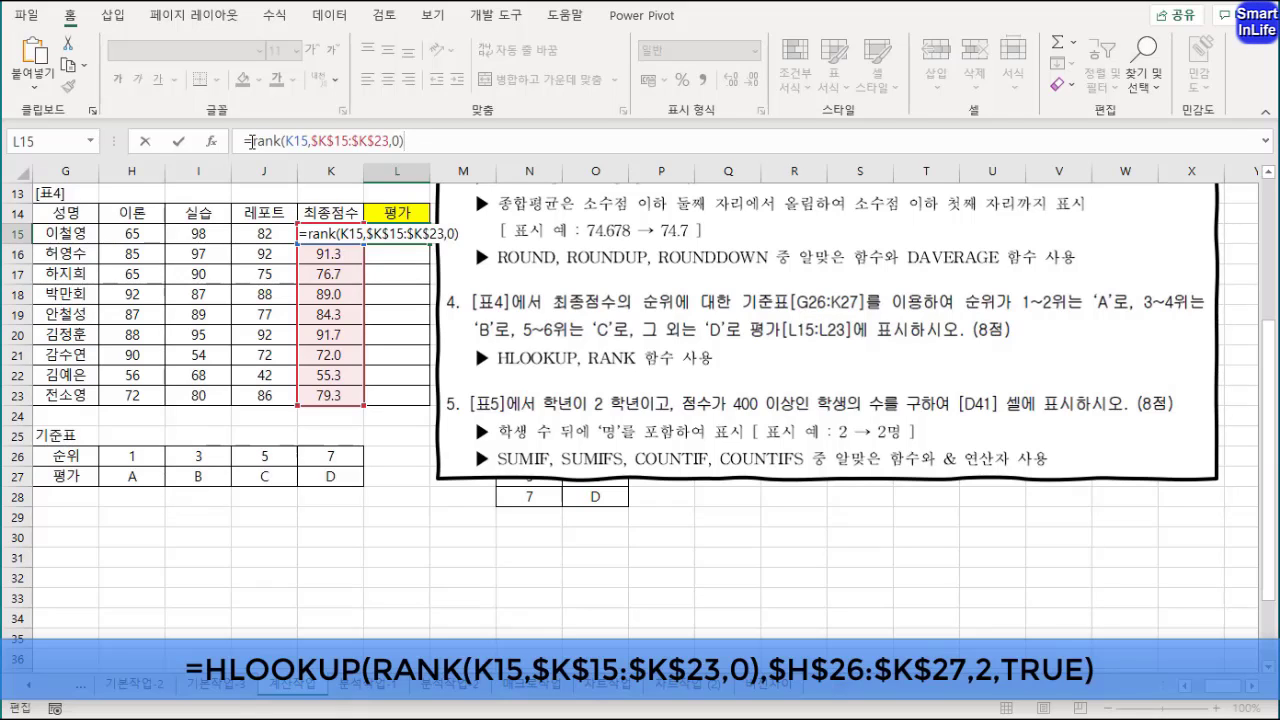
Step: Wrap the RANK expression in L15 in an HLOOKUP function, using it as the lookup value
{"action": "left_click", "coordinate": [252, 141]}
{"action": "type", "text": "hl"}
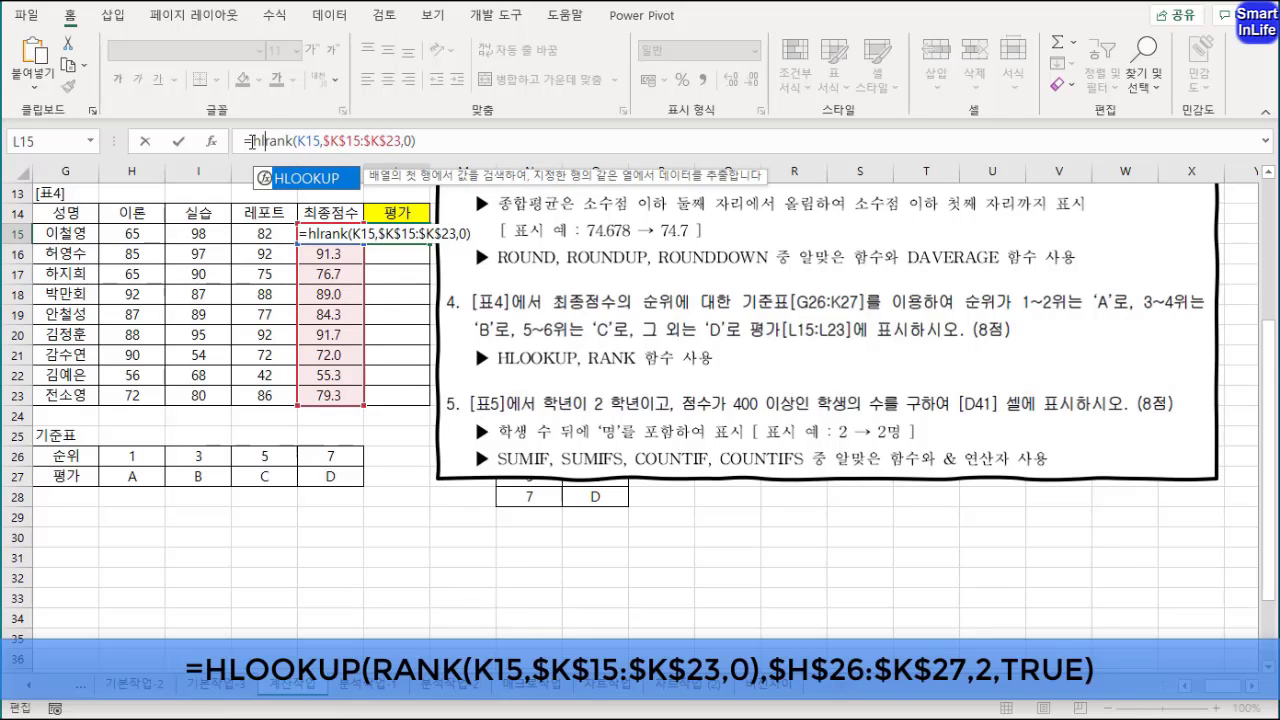
{"action": "key", "text": "Tab"}
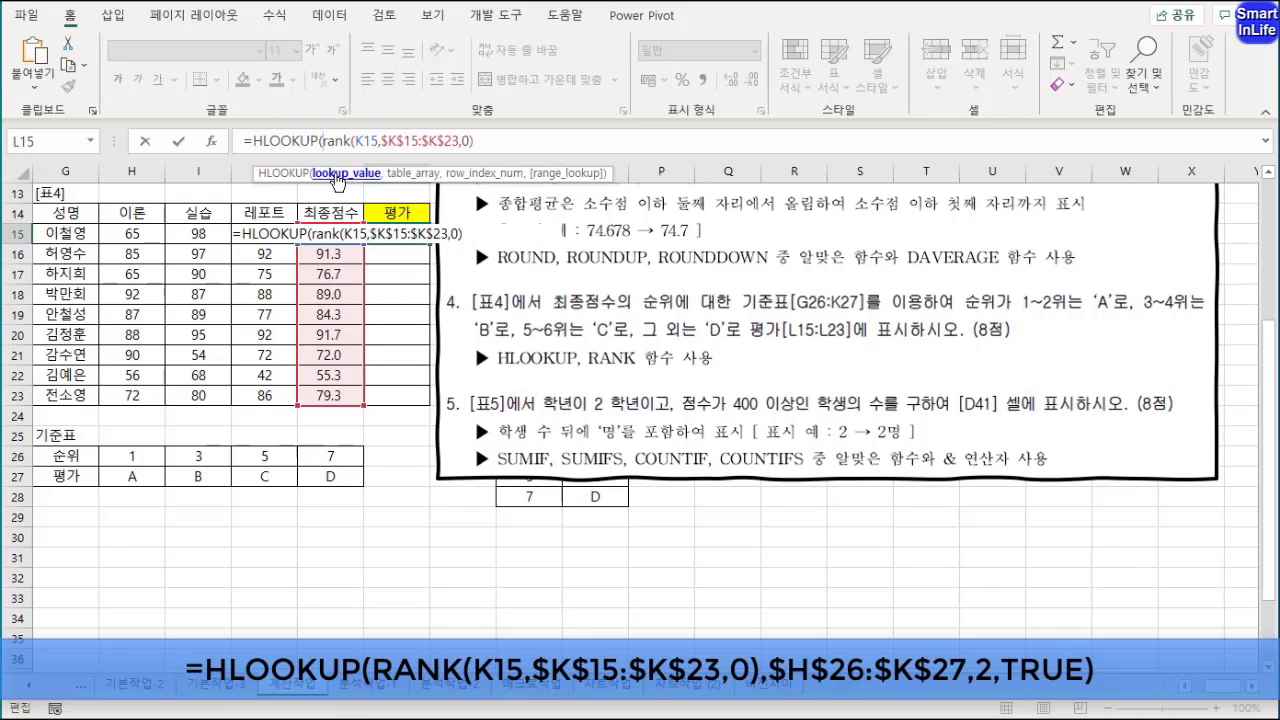
{"action": "left_click", "coordinate": [338, 178]}
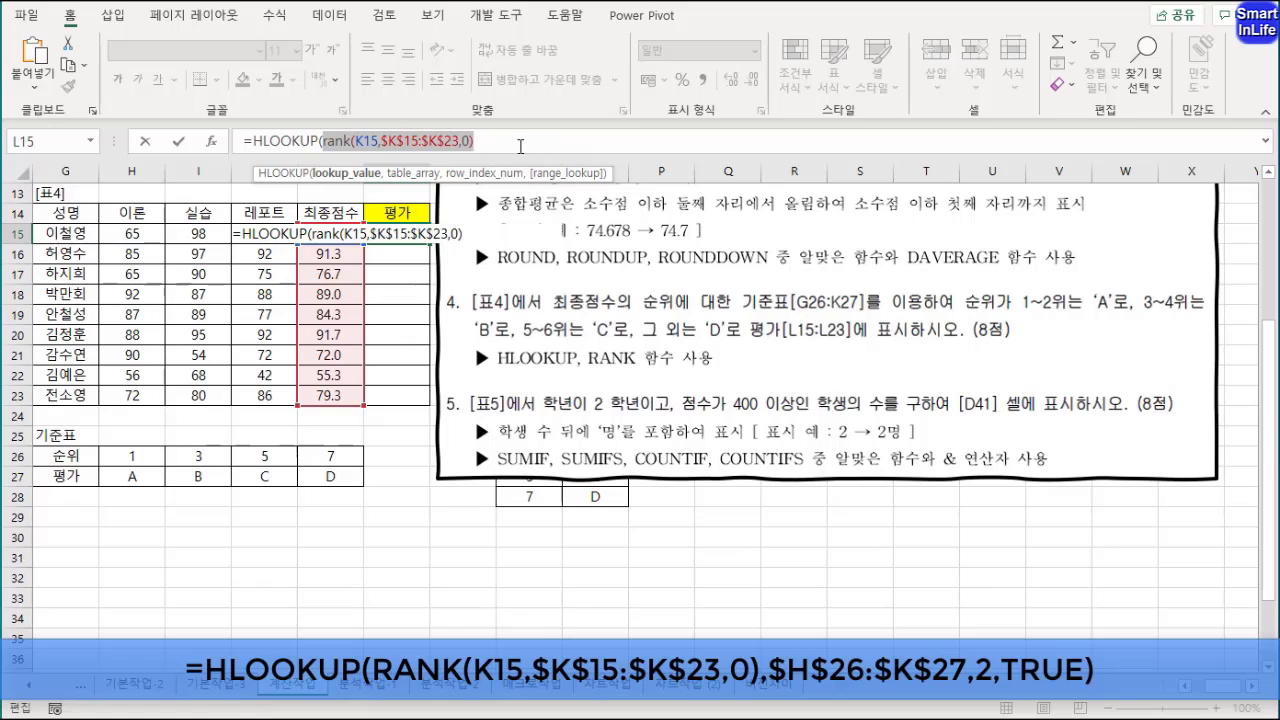
{"action": "left_click", "coordinate": [520, 146]}
{"action": "type", "text": ","}
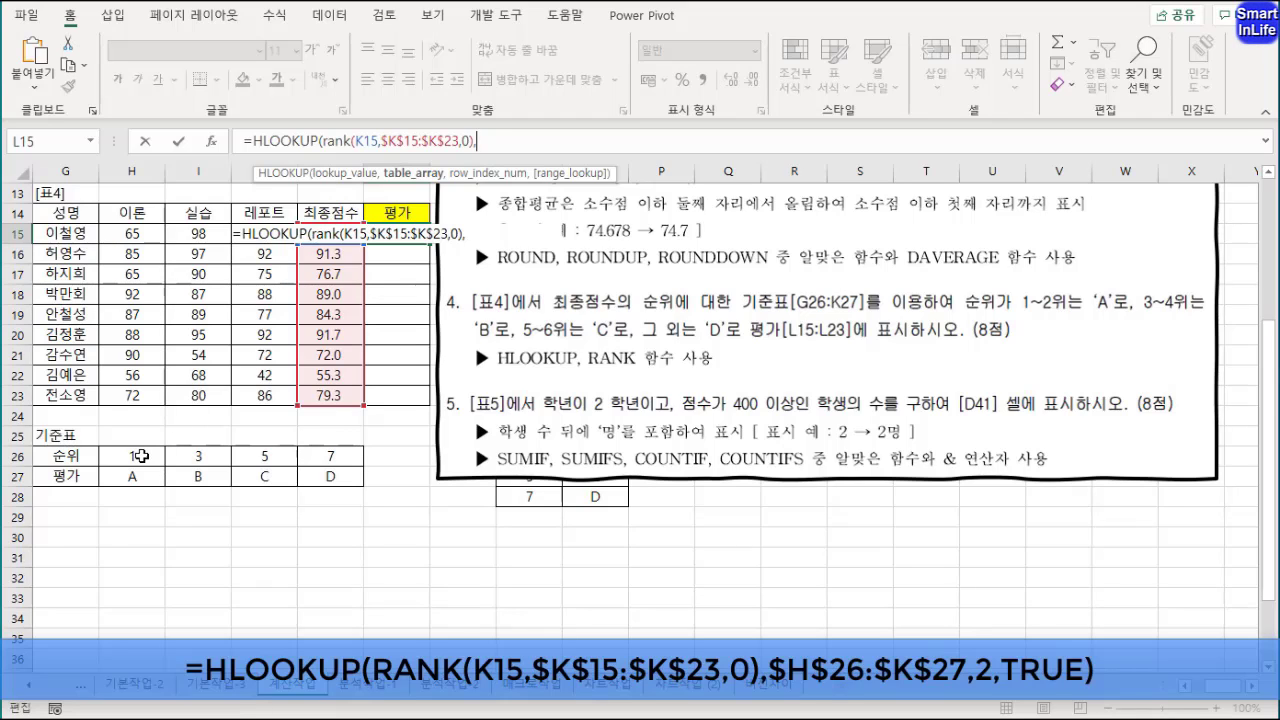
Step: Complete the HLOOKUP with table array $H$26:$K$27, row index 2 and approximate match TRUE, and enter the formula
{"action": "left_click_drag", "start_coordinate": [133, 458], "coordinate": [334, 465]}
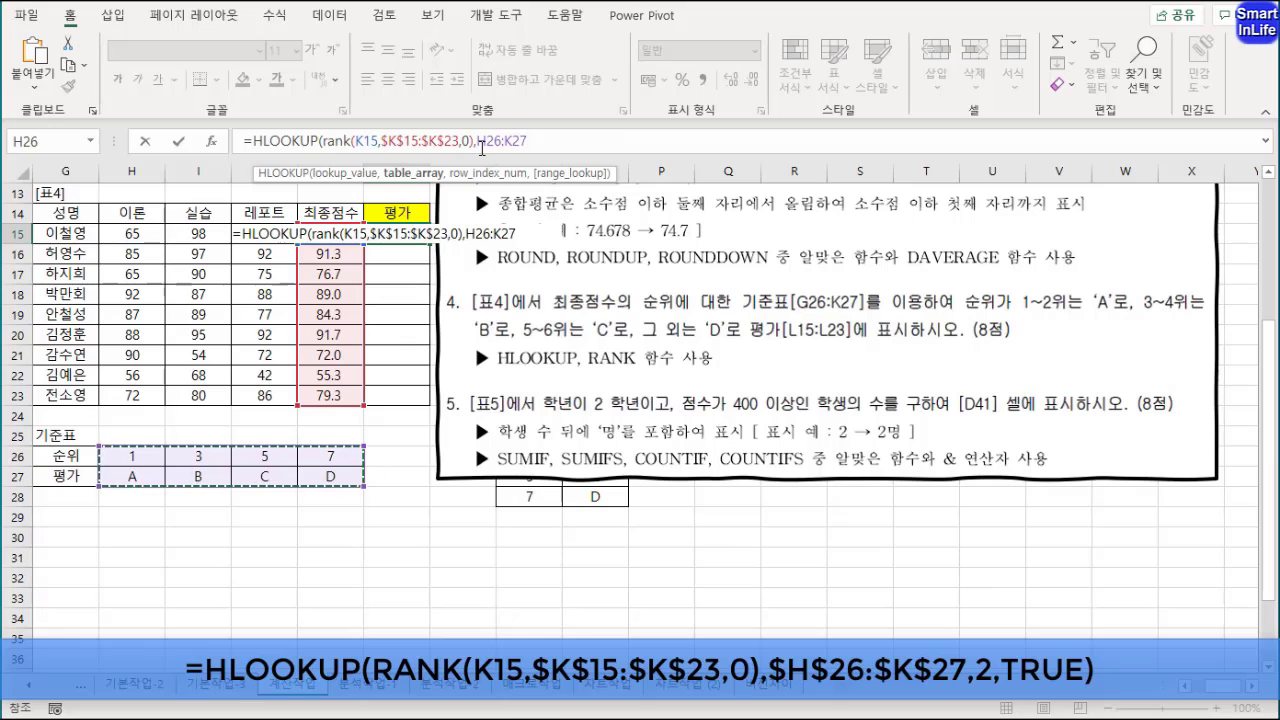
{"action": "key", "text": "F4"}
{"action": "type", "text": ","}
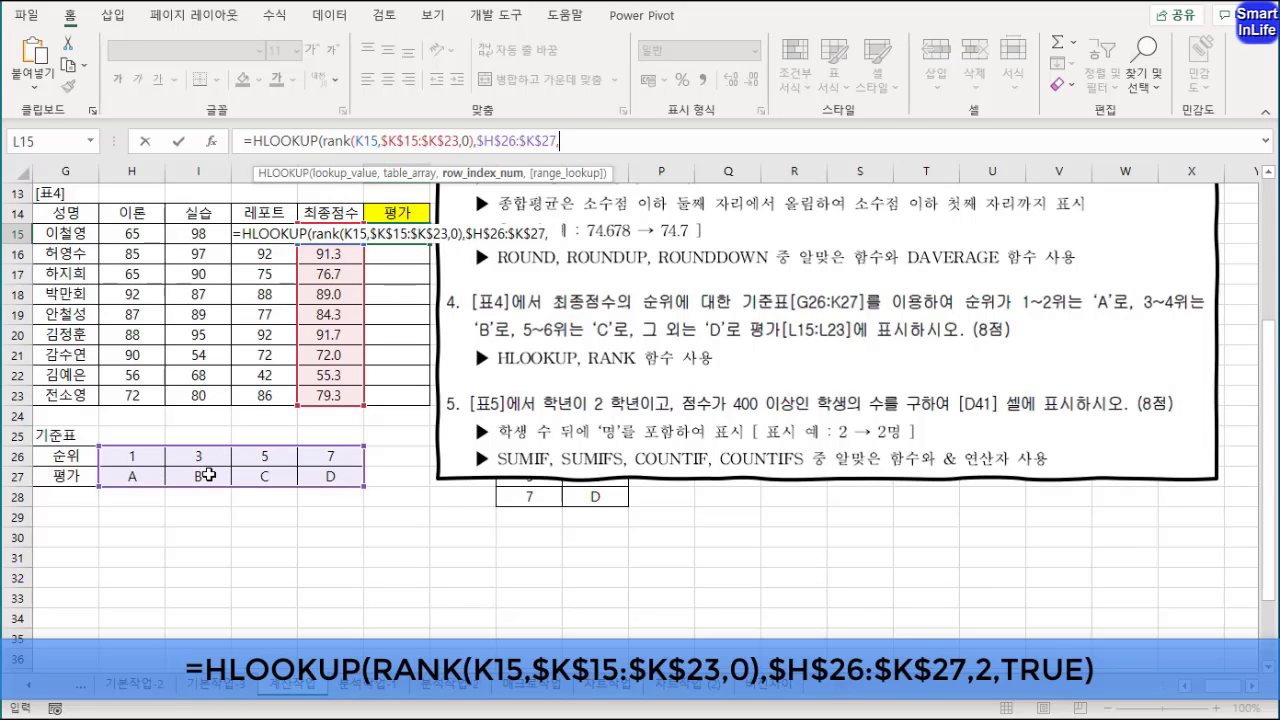
{"action": "type", "text": "2,"}
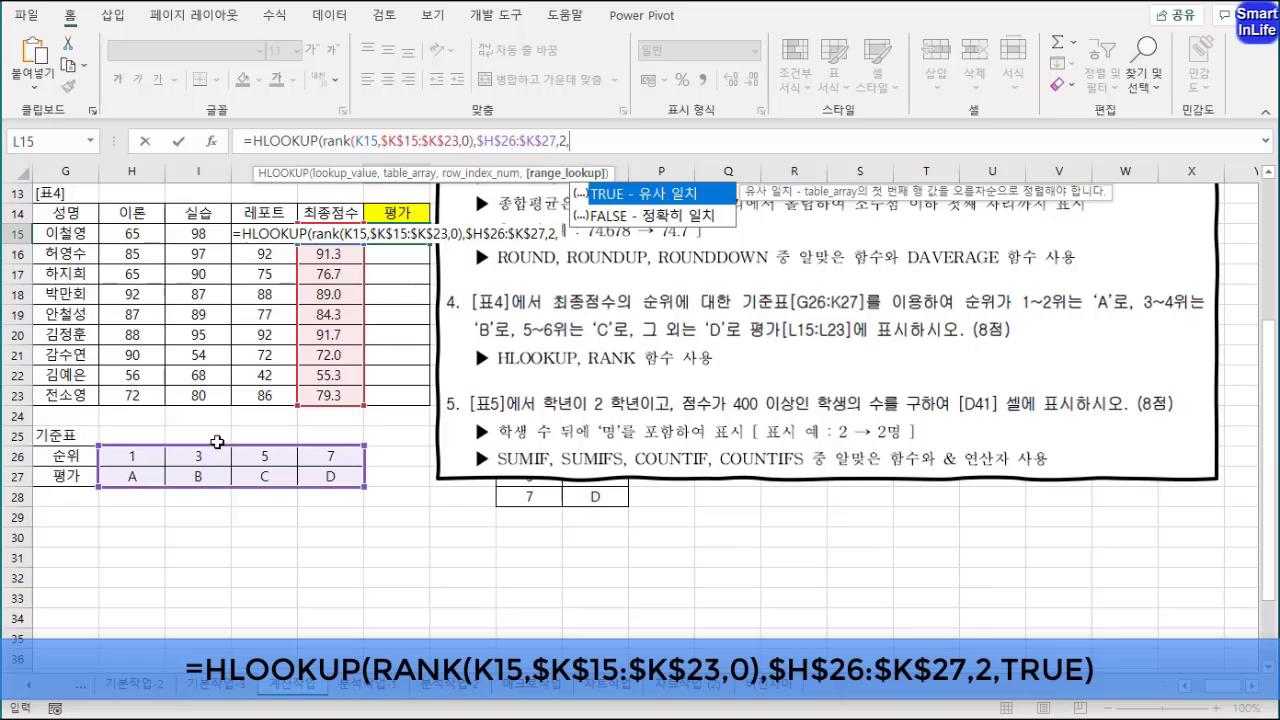
{"action": "double_click", "coordinate": [630, 195]}
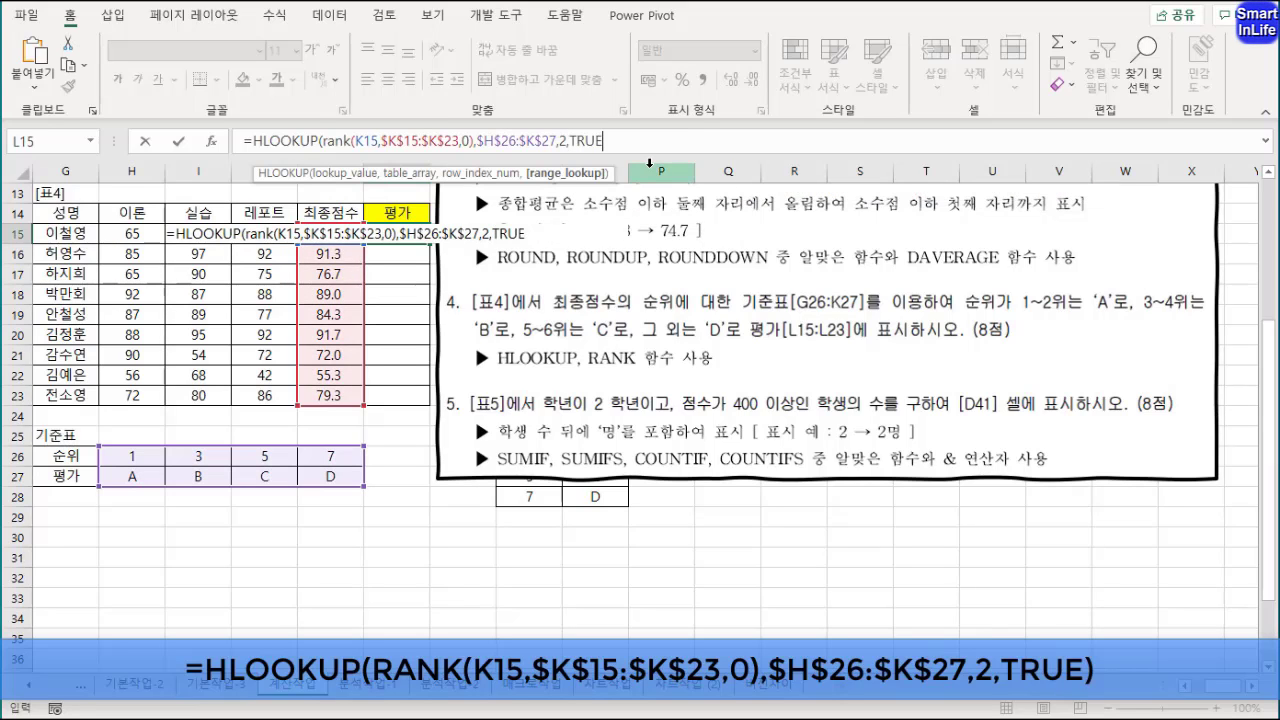
{"action": "type", "text": ")"}
{"action": "key", "text": "Return"}
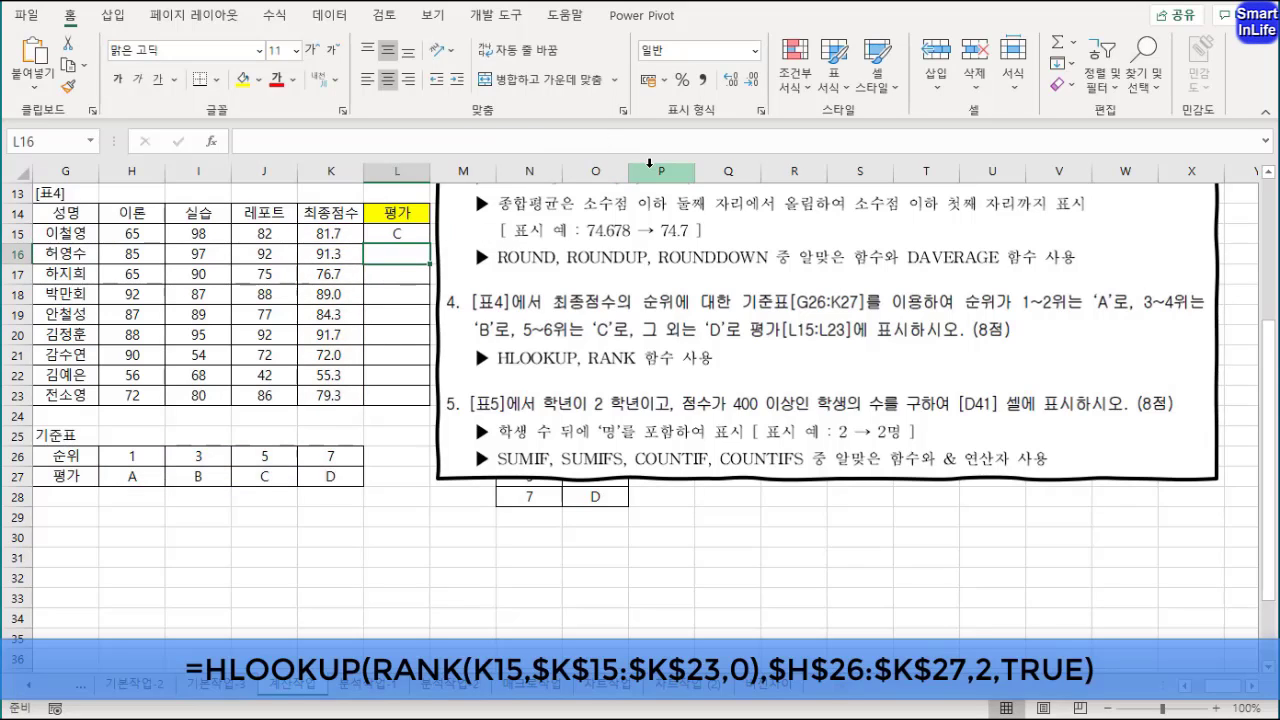
Step: Fill the HLOOKUP formula from L15 down to L23 in the 평가 column
{"action": "left_click", "coordinate": [416, 238]}
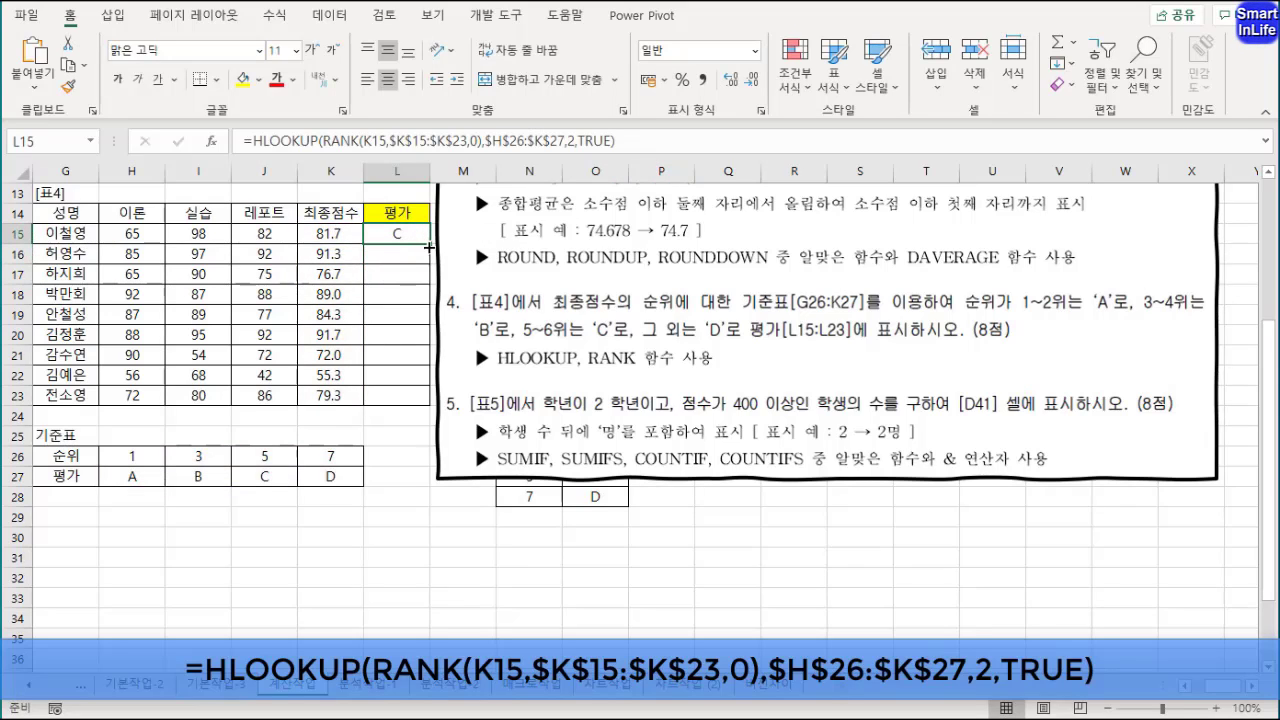
{"action": "left_click_drag", "start_coordinate": [429, 246], "coordinate": [433, 403]}
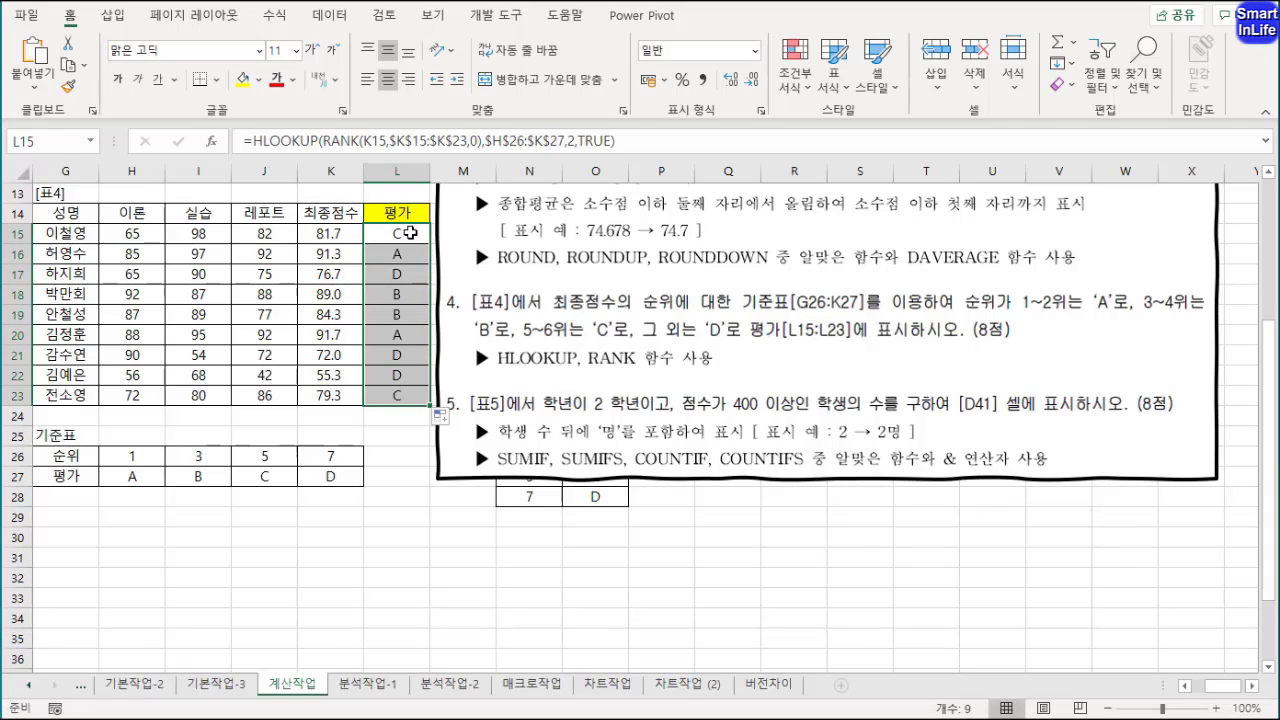
Step: Move the exercise instructions picture over to start at column P, clear of the vertical 순위/평가 table in N24:O28
{"action": "left_click", "coordinate": [410, 233]}
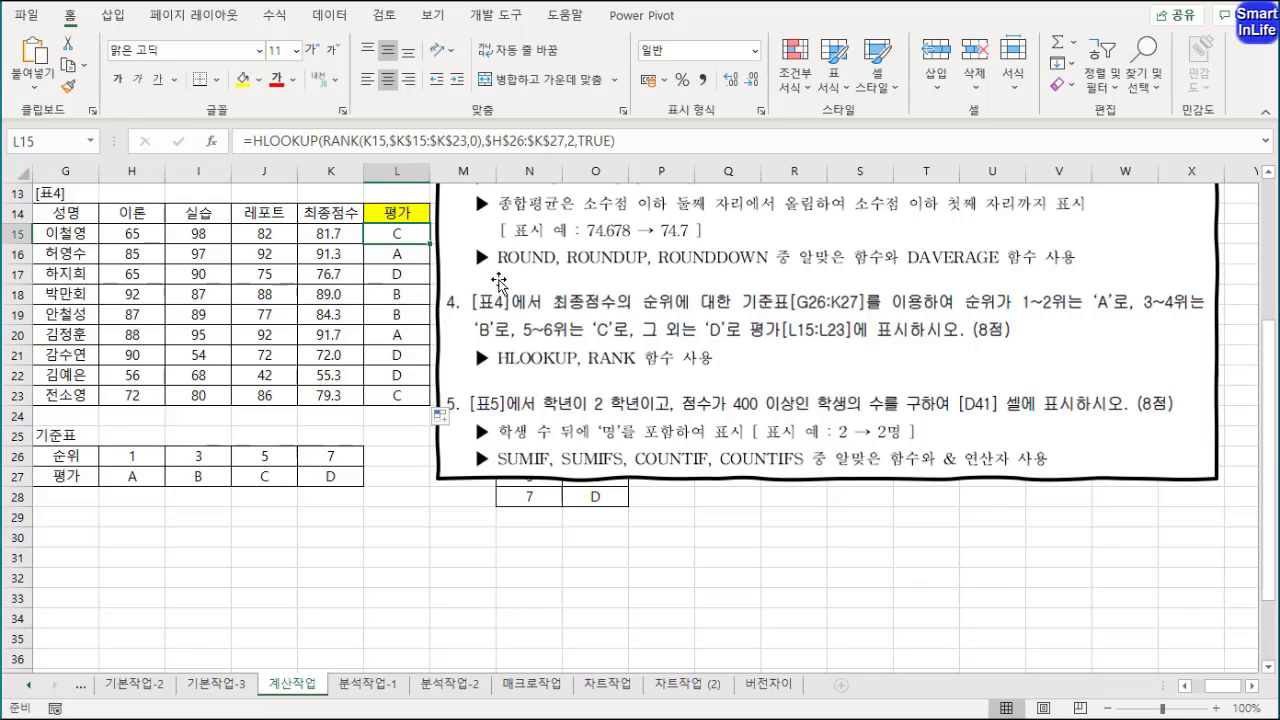
{"action": "left_click_drag", "start_coordinate": [510, 293], "coordinate": [710, 293]}
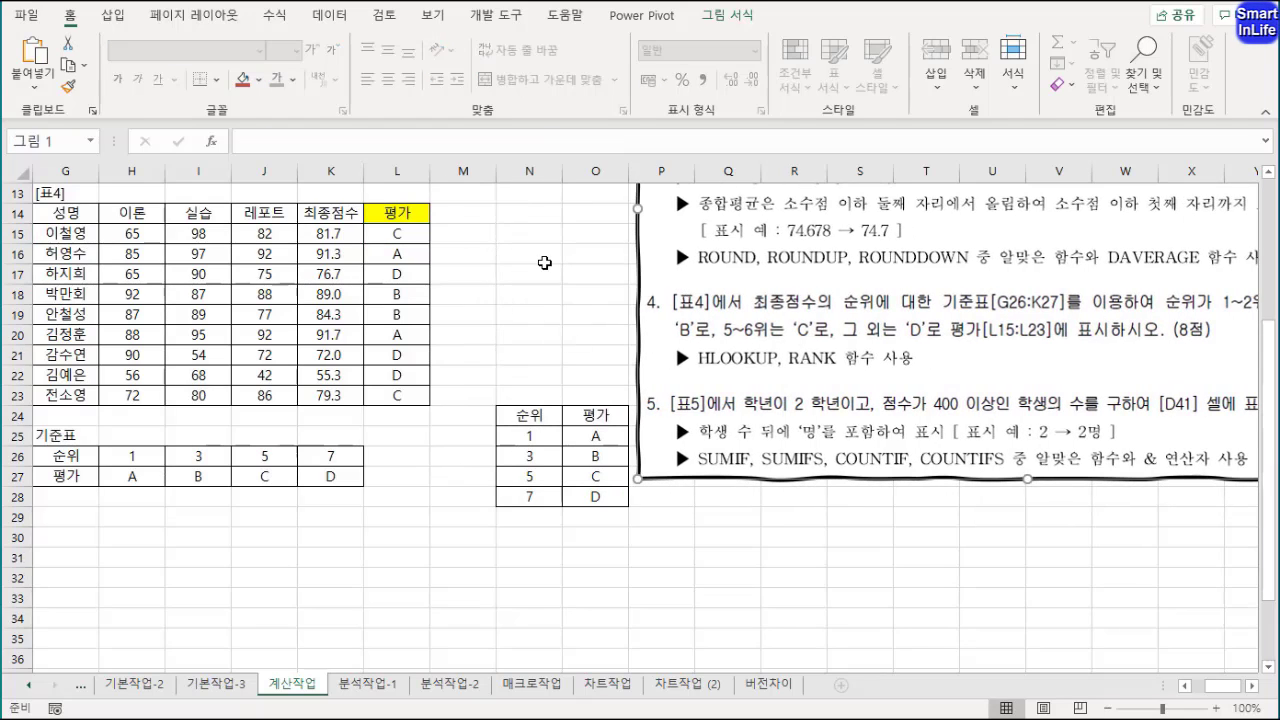
{"action": "mouse_move", "coordinate": [240, 432]}
{"action": "left_mouse_down"}
{"action": "mouse_move", "coordinate": [190, 500]}
{"action": "mouse_move", "coordinate": [262, 432]}
{"action": "mouse_move", "coordinate": [266, 372]}
{"action": "mouse_move", "coordinate": [352, 289]}
{"action": "mouse_move", "coordinate": [358, 306]}
{"action": "left_mouse_up"}
{"action": "mouse_move", "coordinate": [538, 393]}
{"action": "left_mouse_down"}
{"action": "mouse_move", "coordinate": [524, 400]}
{"action": "mouse_move", "coordinate": [542, 508]}
{"action": "mouse_move", "coordinate": [600, 400]}
{"action": "mouse_move", "coordinate": [492, 306]}
{"action": "mouse_move", "coordinate": [428, 316]}
{"action": "left_mouse_up"}
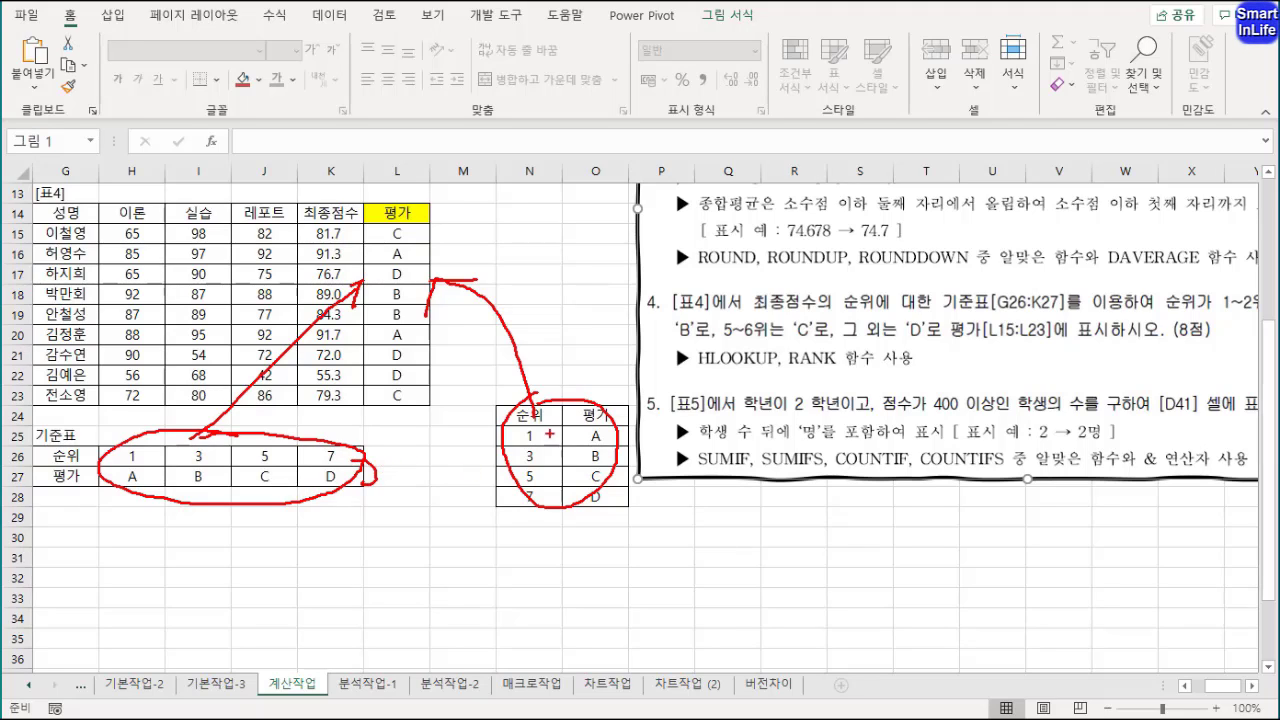
{"action": "mouse_move", "coordinate": [544, 434]}
{"action": "left_mouse_down"}
{"action": "mouse_move", "coordinate": [572, 406]}
{"action": "mouse_move", "coordinate": [589, 450]}
{"action": "left_mouse_up"}
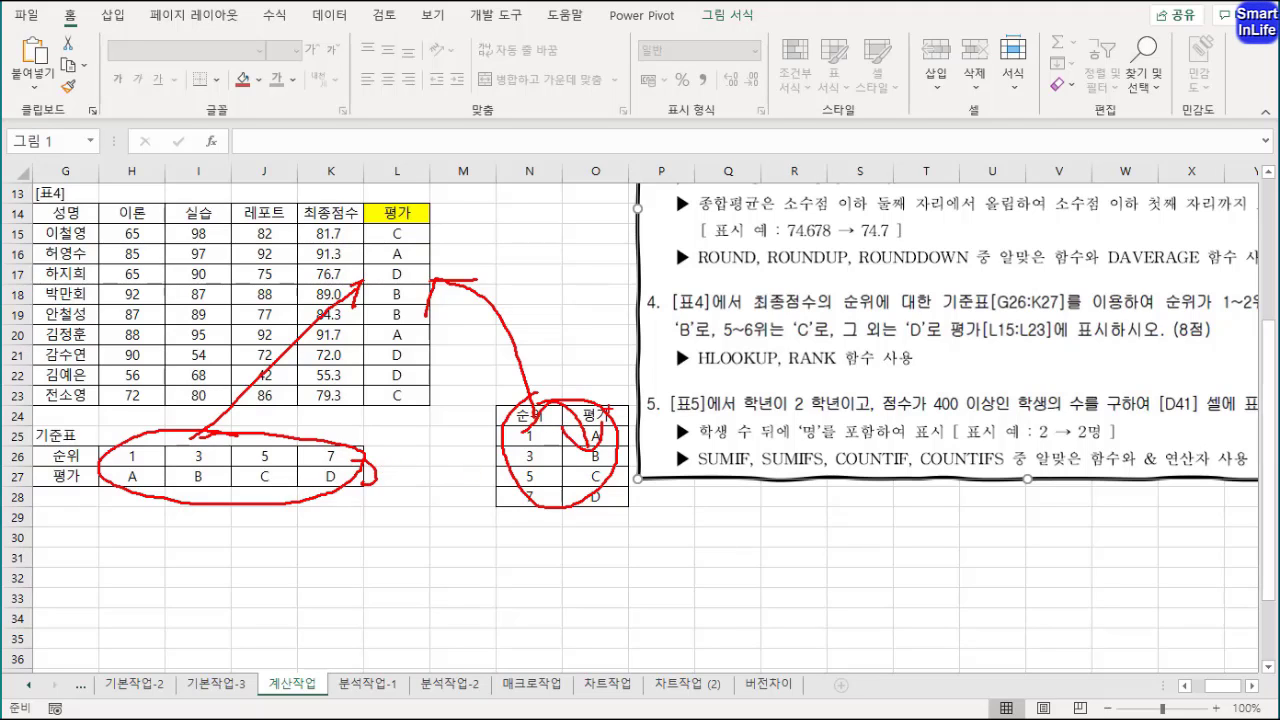
{"action": "key", "text": "Escape"}
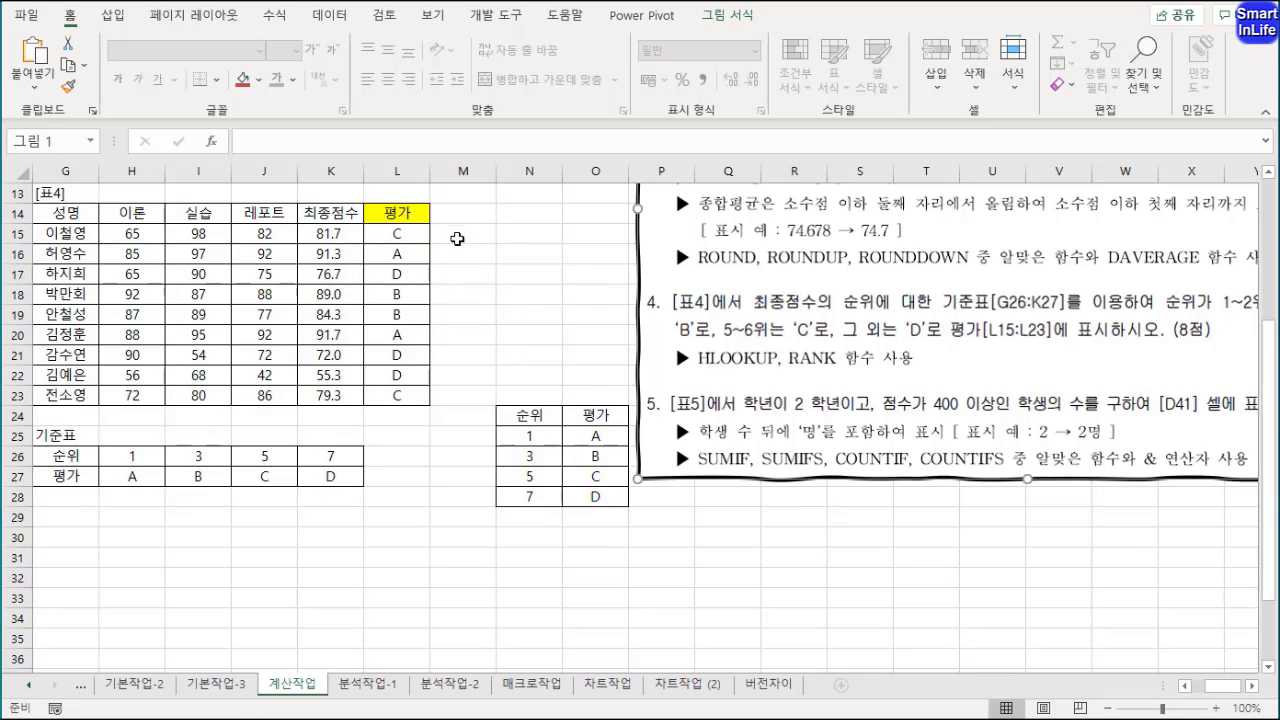
Step: Start a VLOOKUP formula in M15, beside the first 평가 result of [표4]
{"action": "left_click", "coordinate": [449, 238]}
{"action": "type", "text": "="}
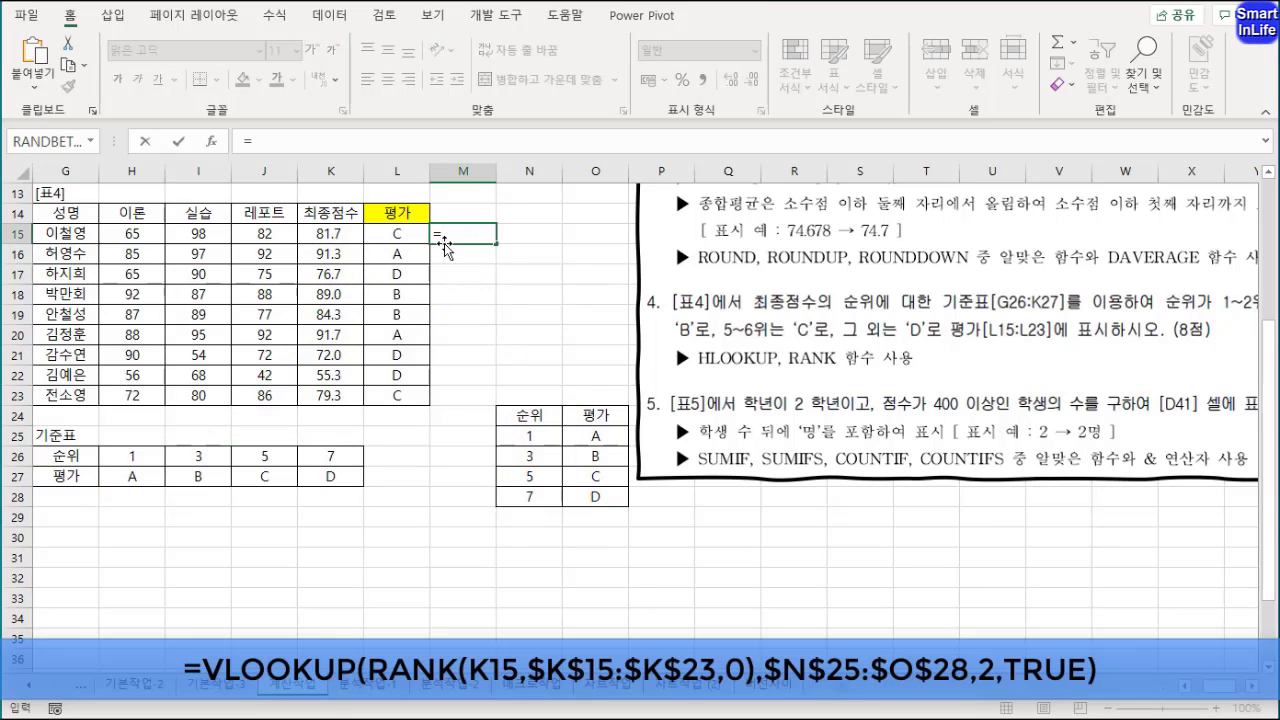
{"action": "type", "text": "v"}
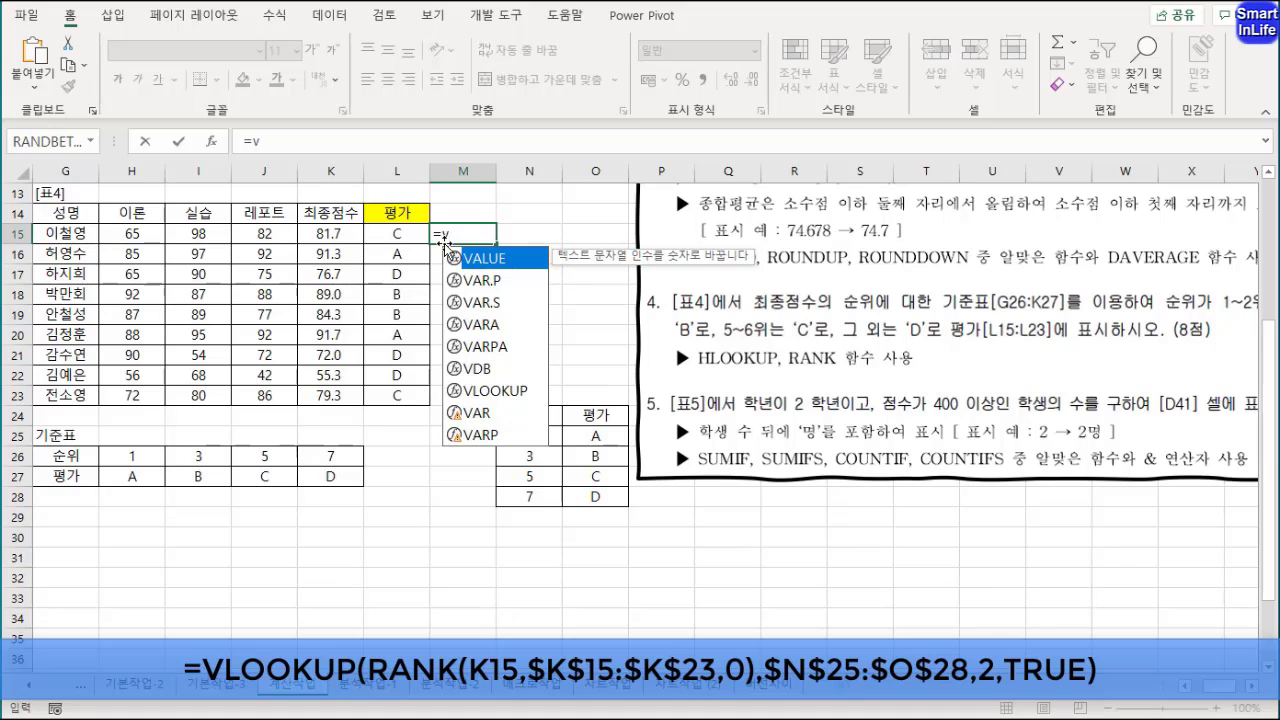
{"action": "type", "text": "l"}
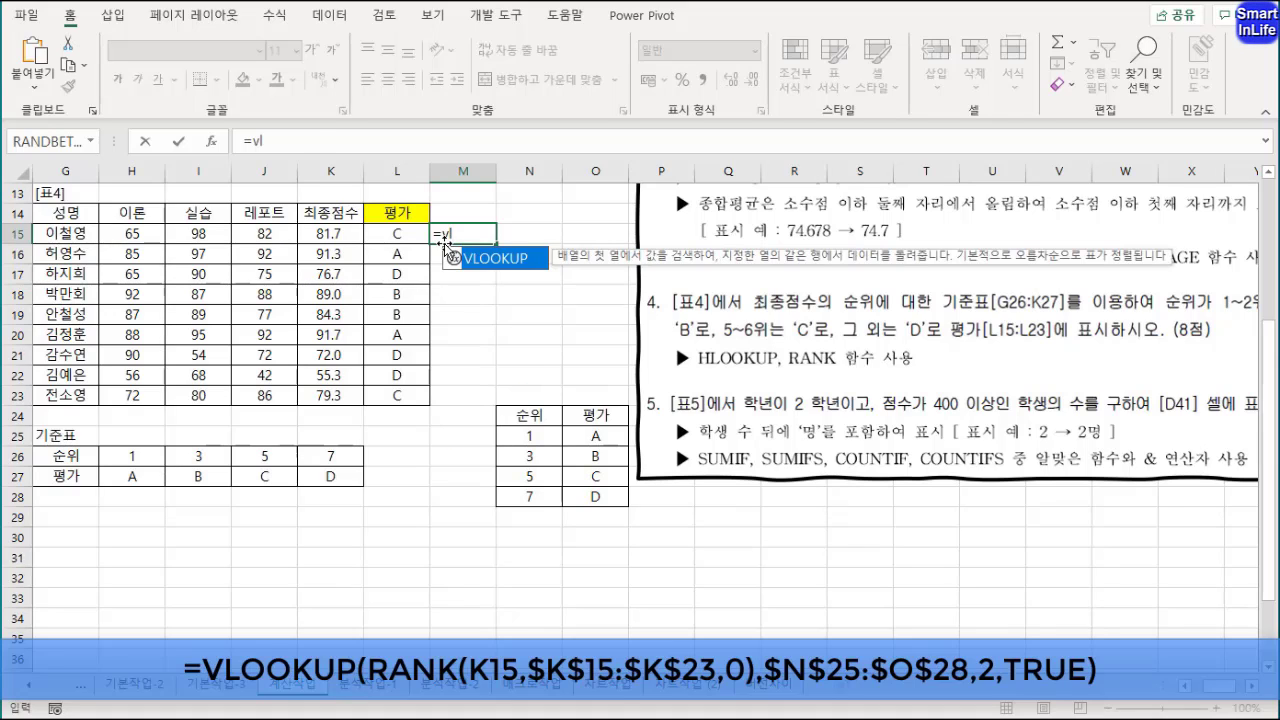
{"action": "key", "text": "Tab"}
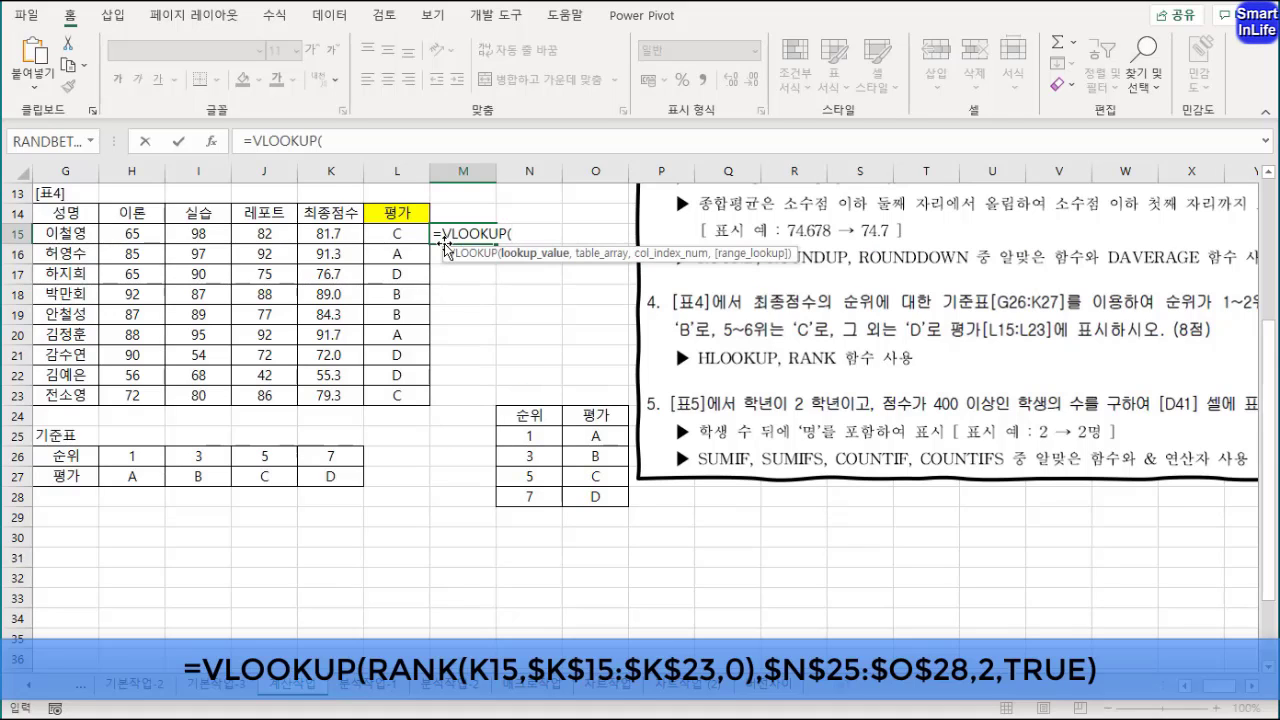
Step: Nest RANK(K15,$K$15:$K$23,0) as the lookup value of the VLOOKUP in M15
{"action": "type", "text": "rank("}
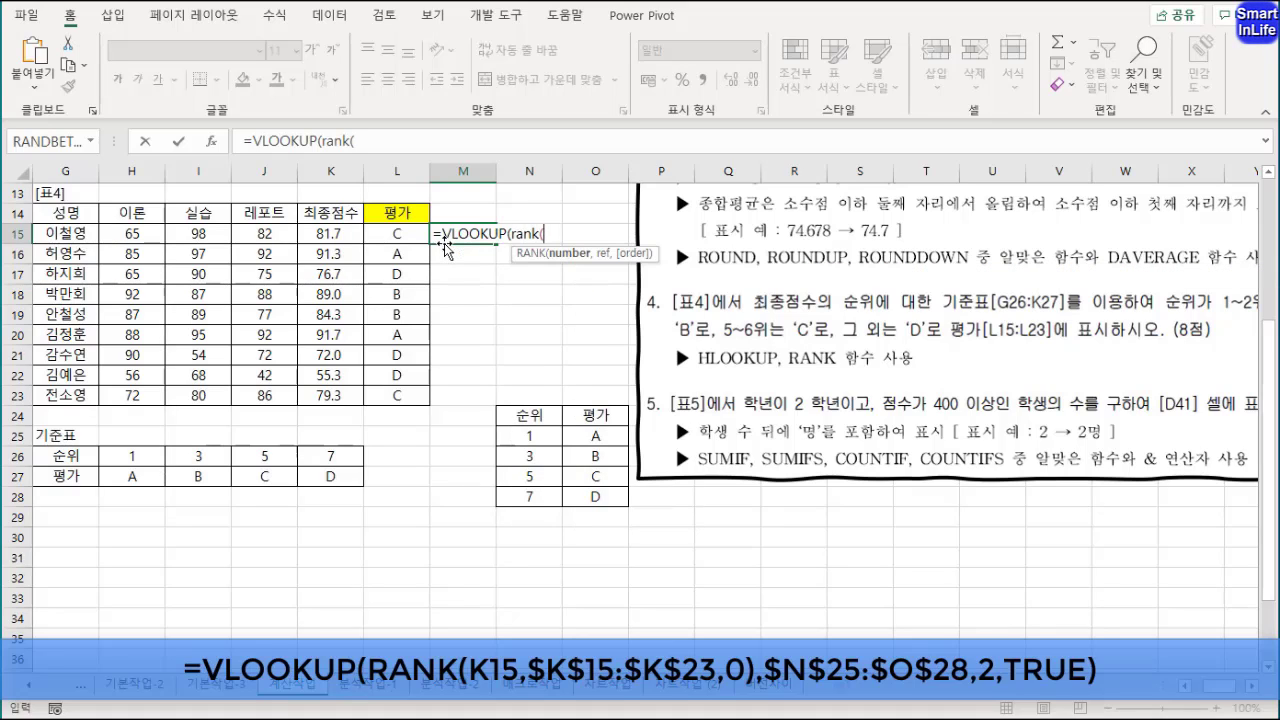
{"action": "left_click", "coordinate": [330, 233]}
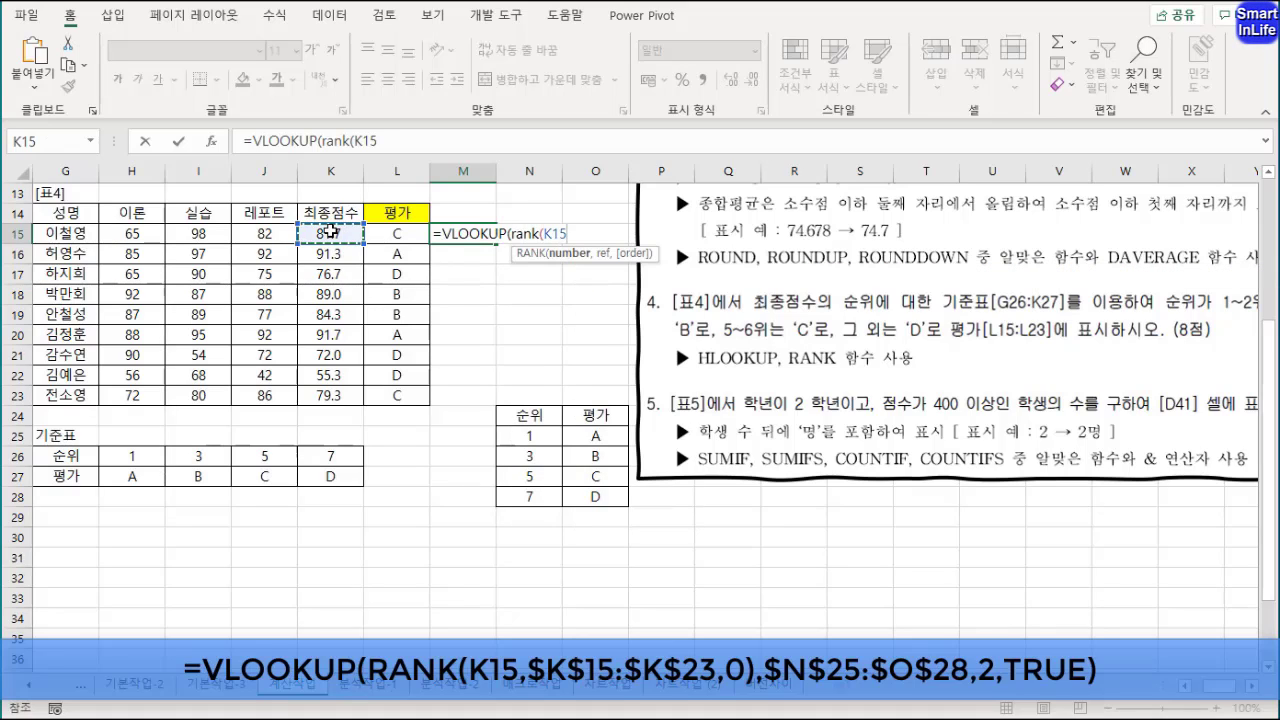
{"action": "type", "text": ","}
{"action": "left_click_drag", "start_coordinate": [333, 235], "coordinate": [341, 397]}
{"action": "key", "text": "F4"}
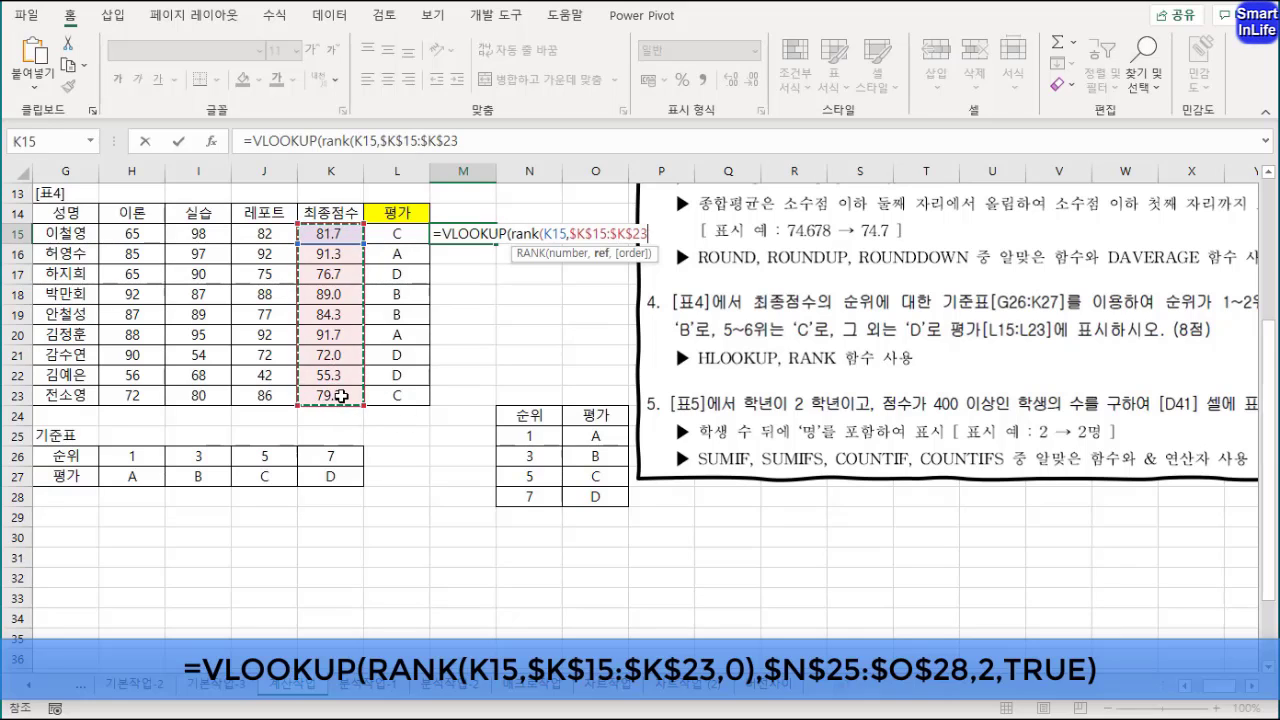
{"action": "type", "text": ","}
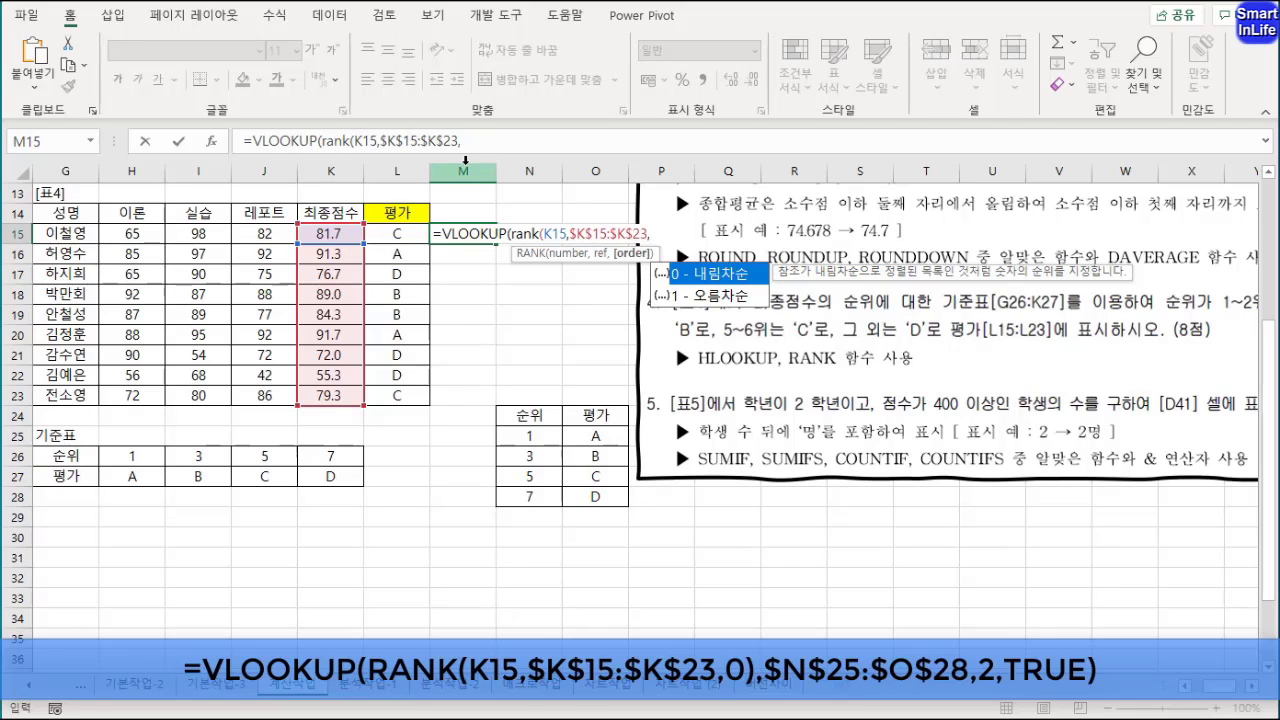
{"action": "type", "text": "0),"}
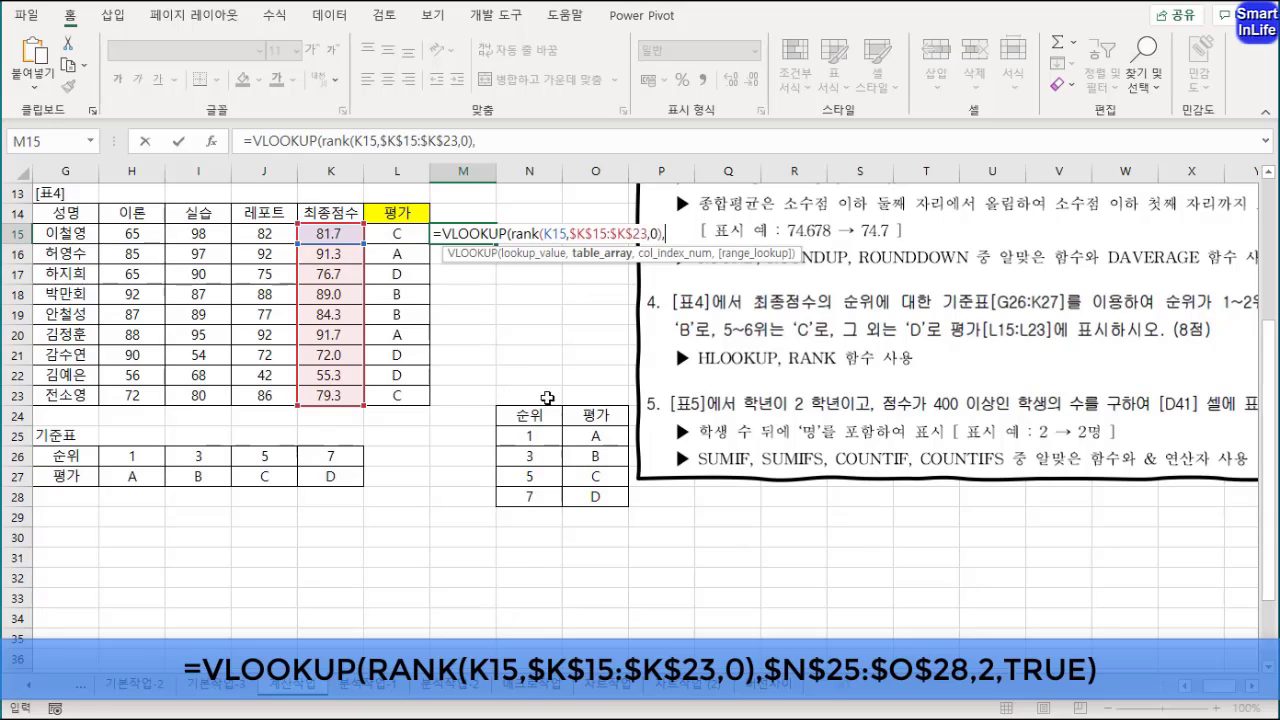
Step: Complete the VLOOKUP with table array $N$25:$O$28, column index 2 and approximate match TRUE, and enter the formula
{"action": "left_click_drag", "start_coordinate": [535, 437], "coordinate": [588, 500]}
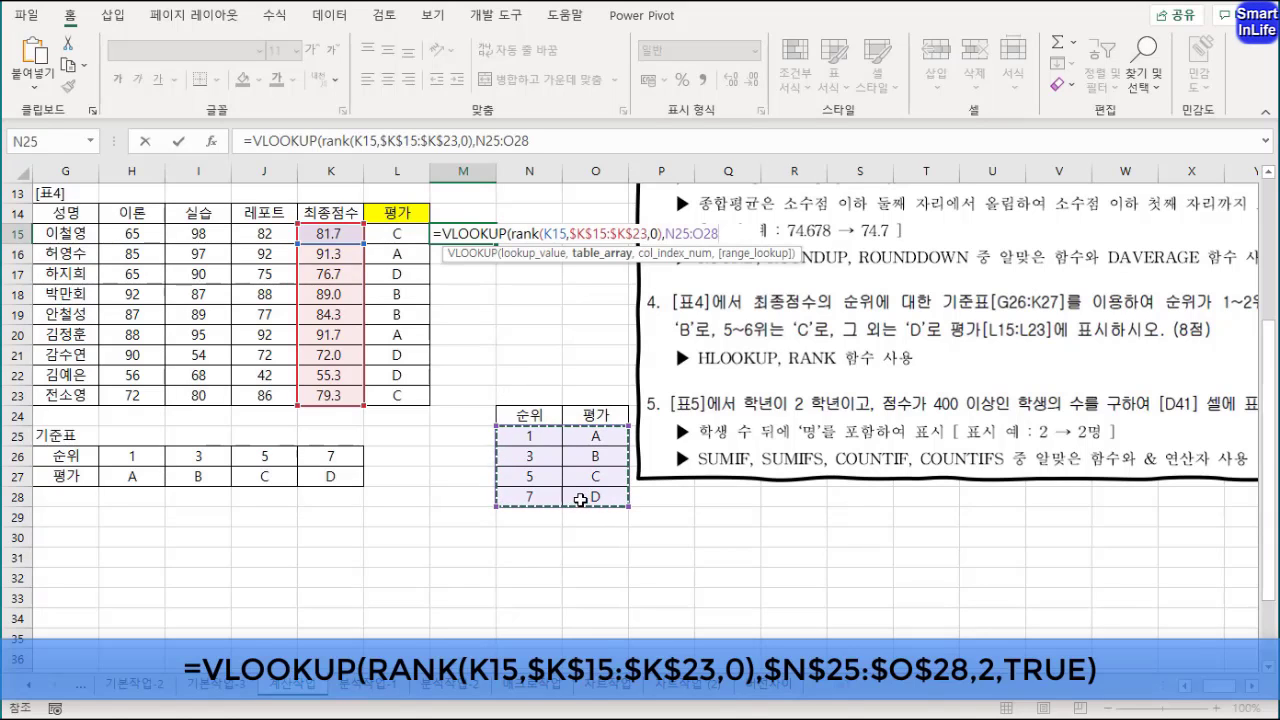
{"action": "key", "text": "F4"}
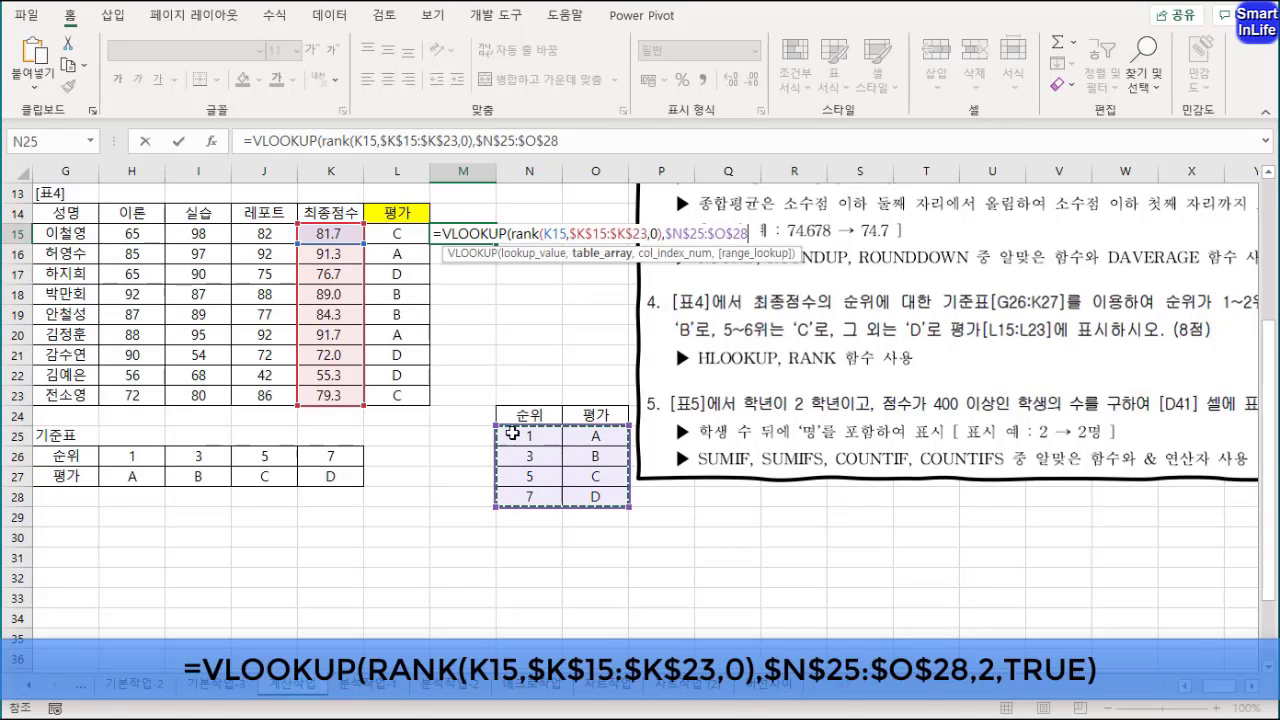
{"action": "type", "text": ","}
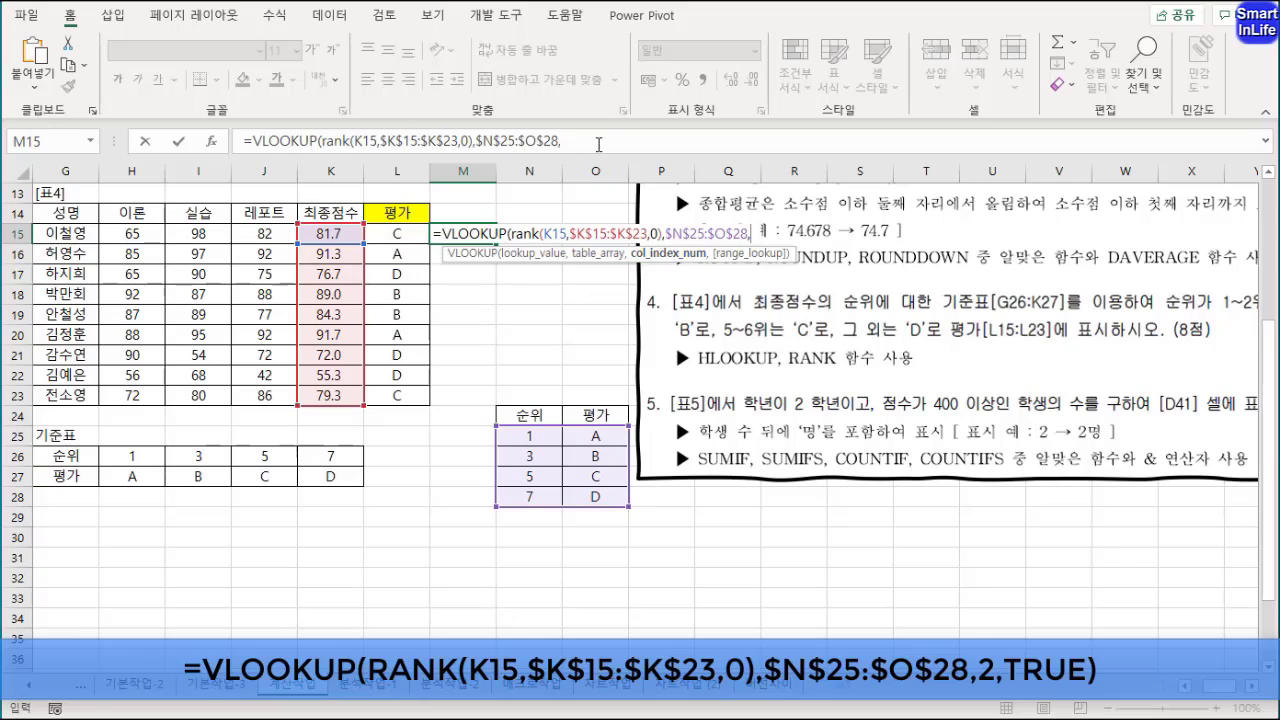
{"action": "left_click", "coordinate": [580, 141]}
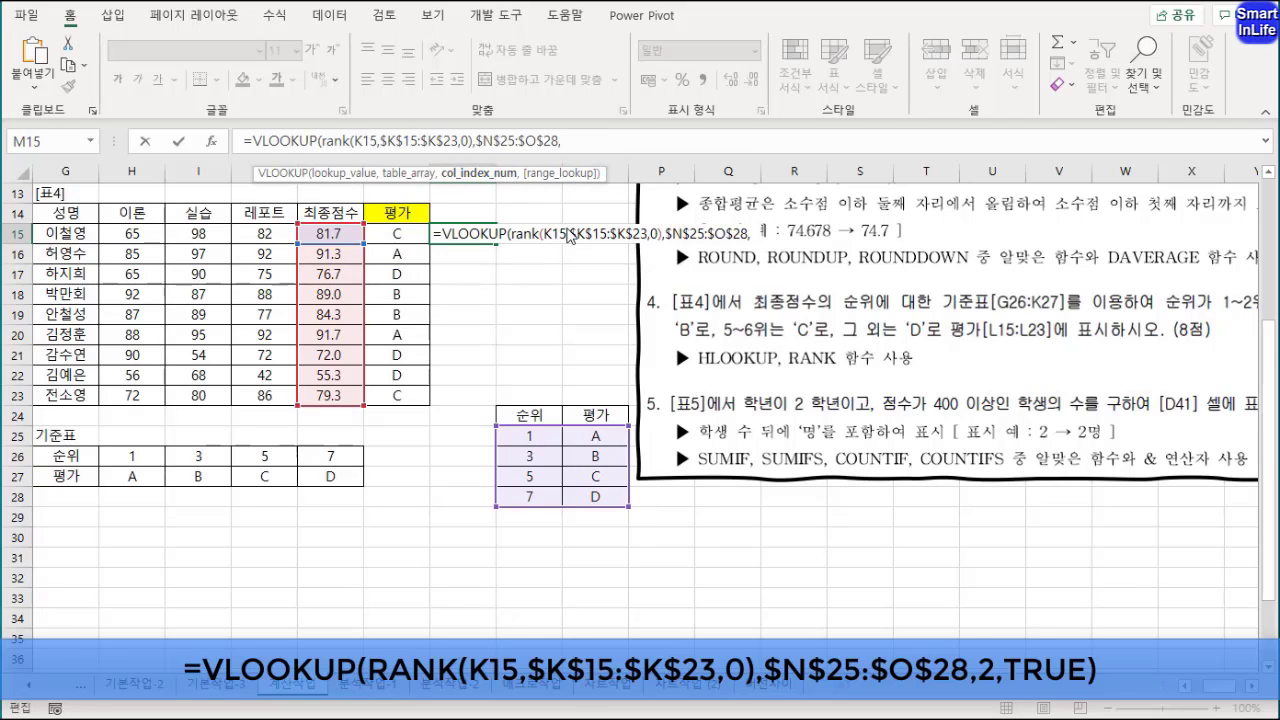
{"action": "type", "text": "2,"}
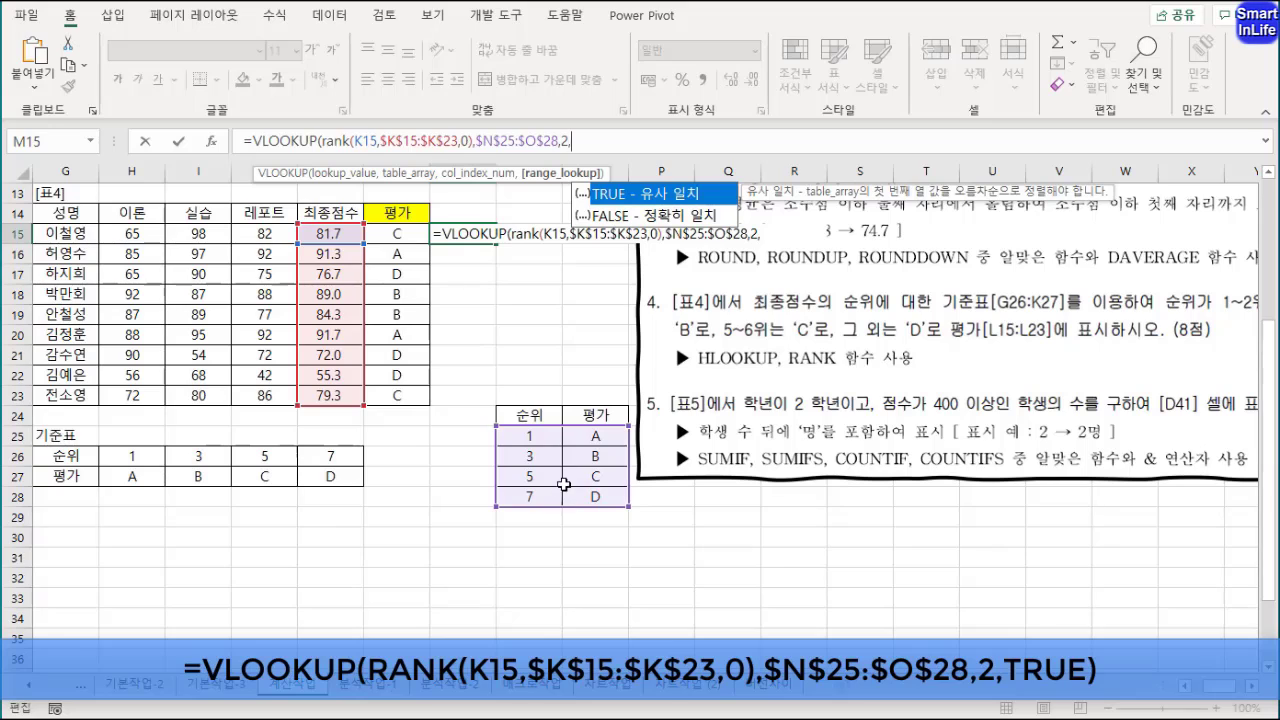
{"action": "left_click", "coordinate": [628, 194]}
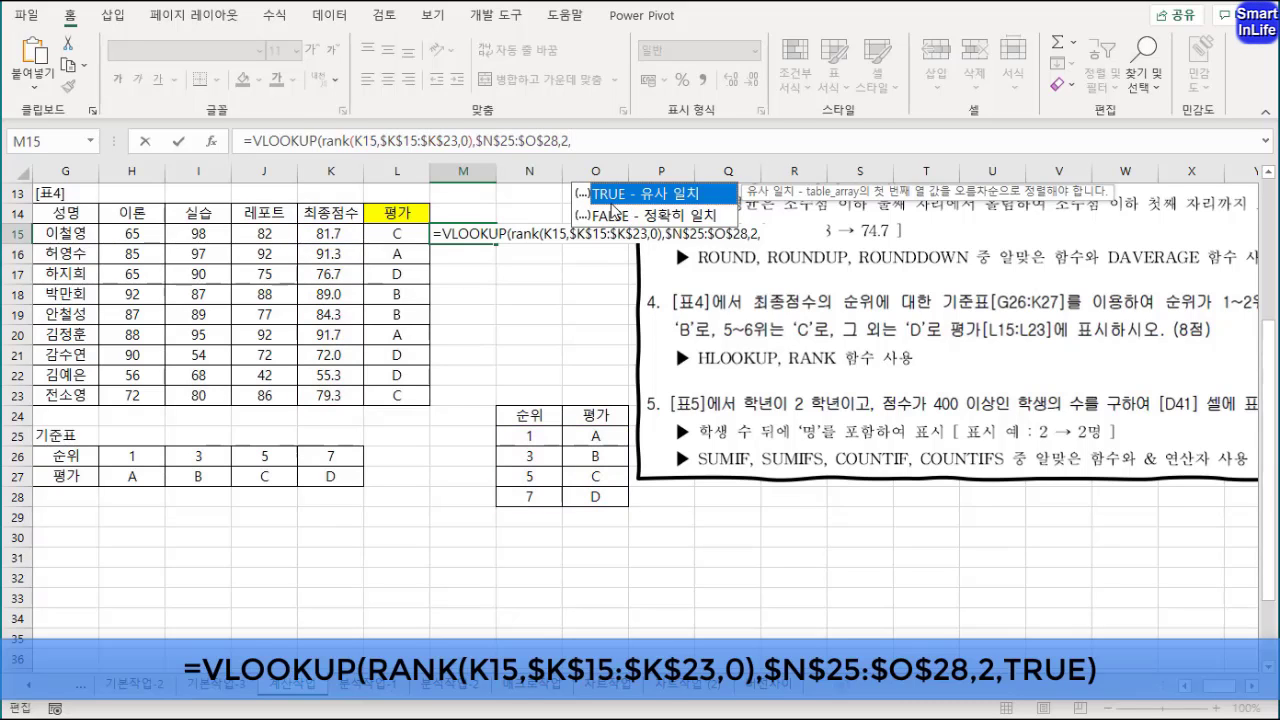
{"action": "double_click", "coordinate": [611, 204]}
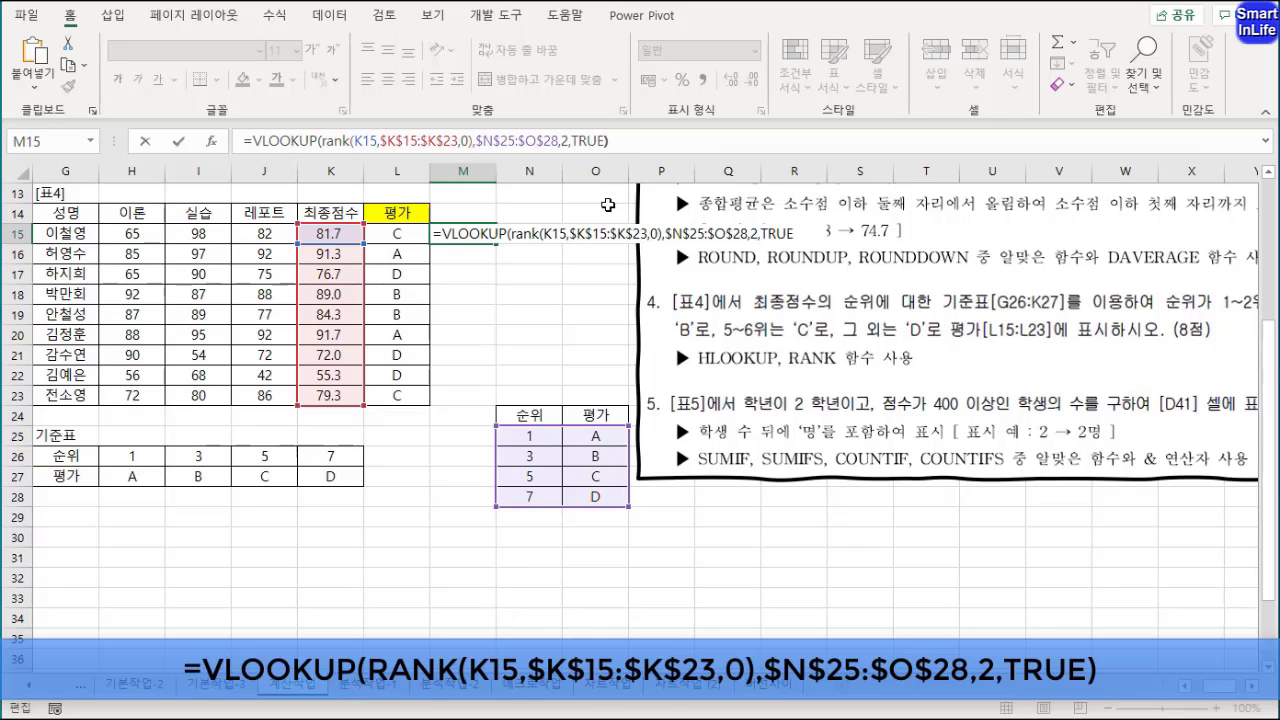
{"action": "key", "text": "Return"}
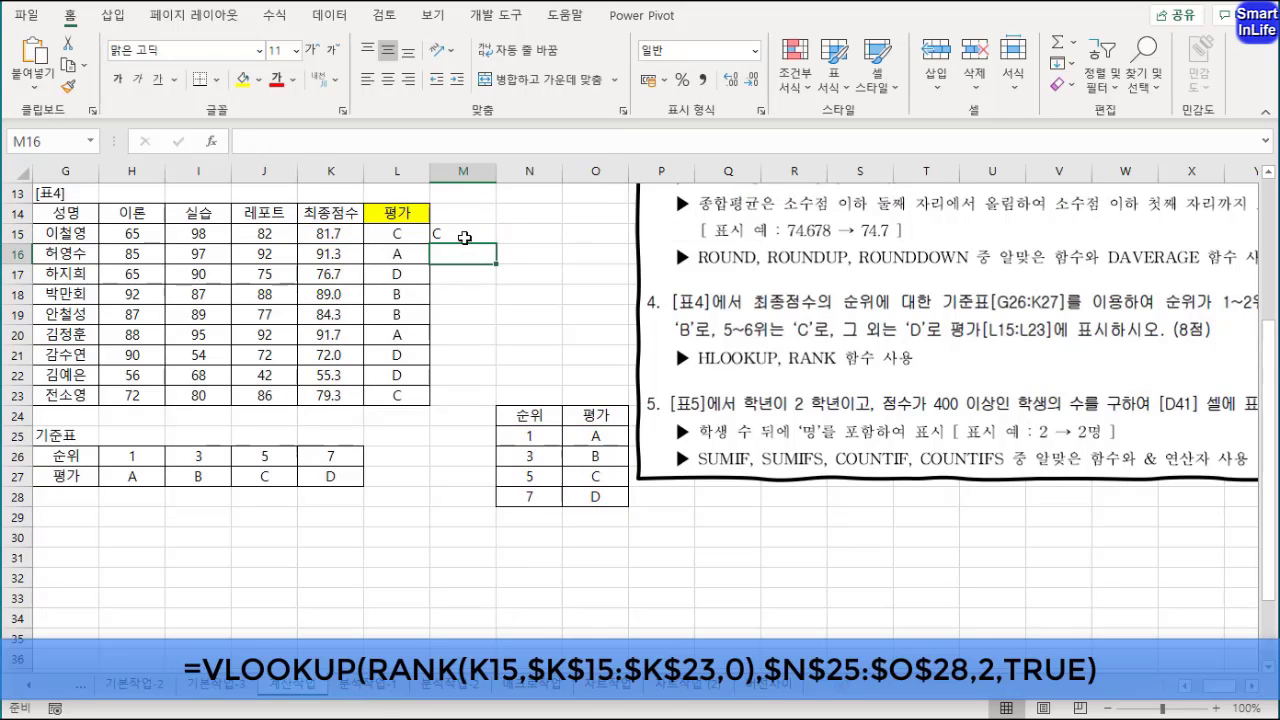
Step: Fill the VLOOKUP formula from M15 down to M23
{"action": "left_click", "coordinate": [462, 236]}
{"action": "left_click_drag", "start_coordinate": [494, 243], "coordinate": [488, 405]}
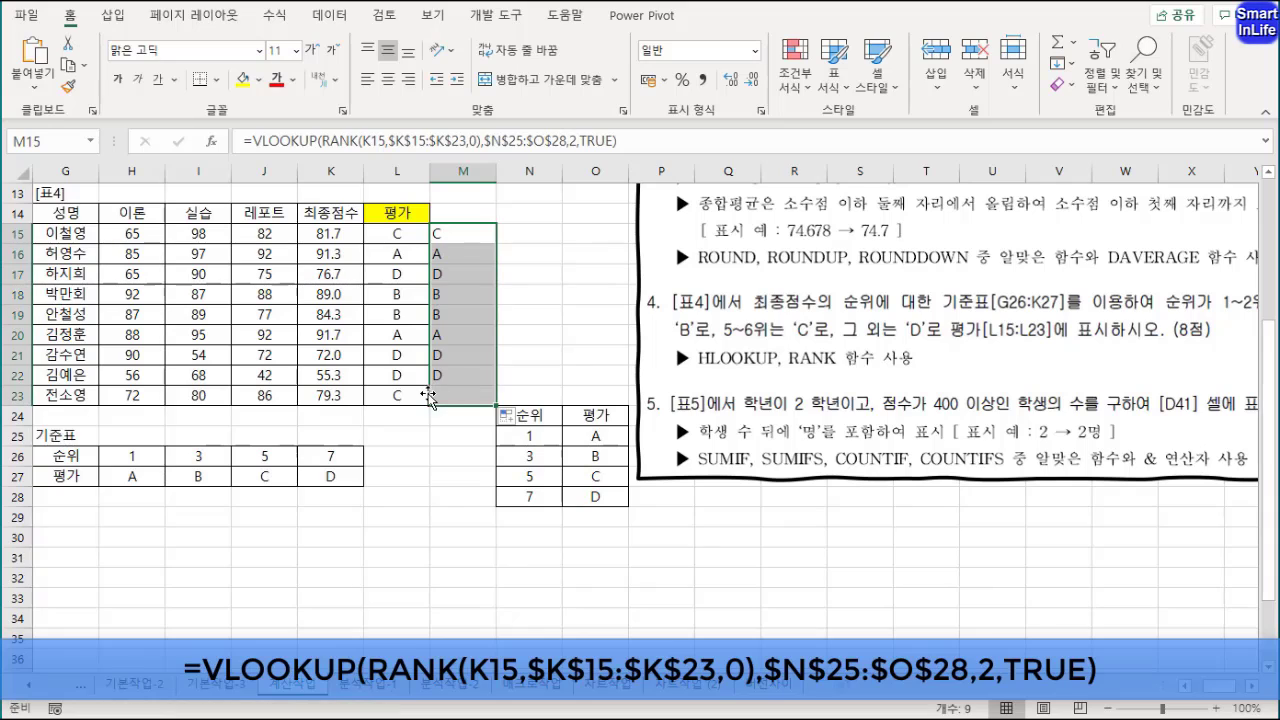
{"action": "mouse_move", "coordinate": [348, 422]}
{"action": "left_mouse_down"}
{"action": "mouse_move", "coordinate": [117, 458]}
{"action": "mouse_move", "coordinate": [331, 448]}
{"action": "mouse_move", "coordinate": [270, 433]}
{"action": "left_mouse_up"}
{"action": "mouse_move", "coordinate": [528, 397]}
{"action": "left_mouse_down"}
{"action": "mouse_move", "coordinate": [615, 480]}
{"action": "mouse_move", "coordinate": [545, 408]}
{"action": "left_mouse_up"}
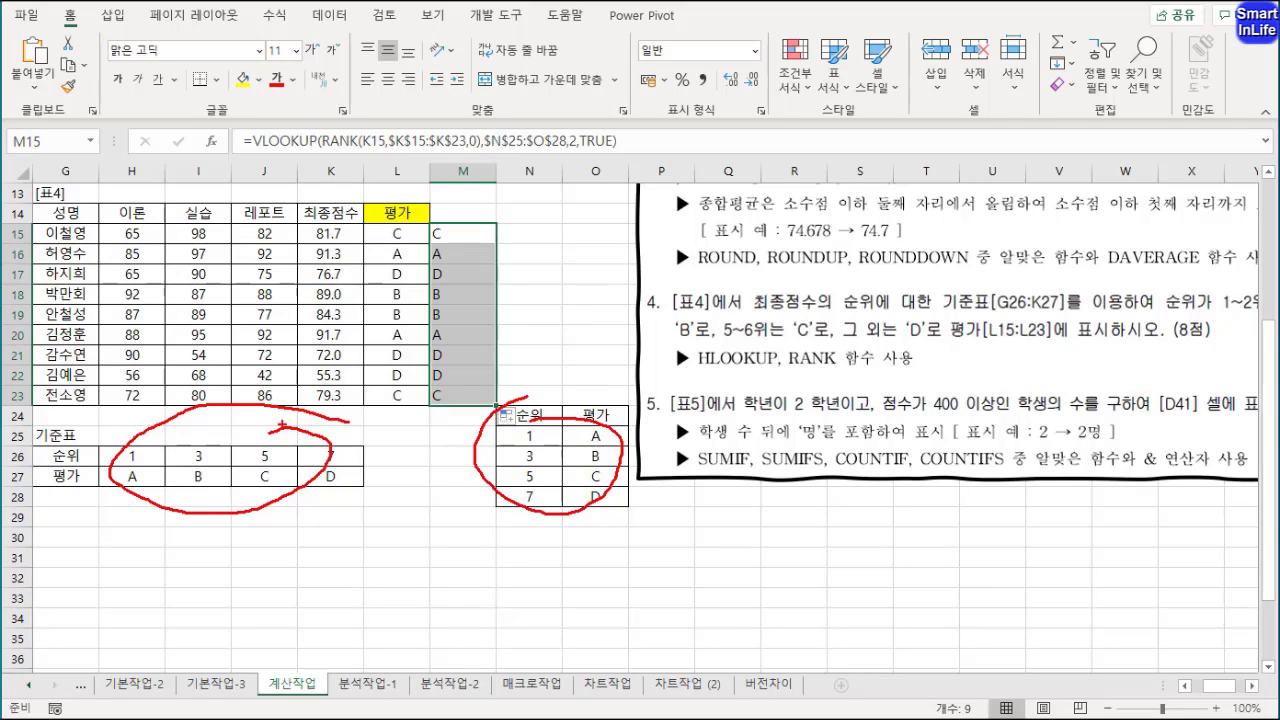
{"action": "left_click_drag", "start_coordinate": [186, 385], "coordinate": [186, 435]}
{"action": "left_click_drag", "start_coordinate": [188, 414], "coordinate": [216, 410]}
{"action": "left_click_drag", "start_coordinate": [219, 378], "coordinate": [228, 466]}
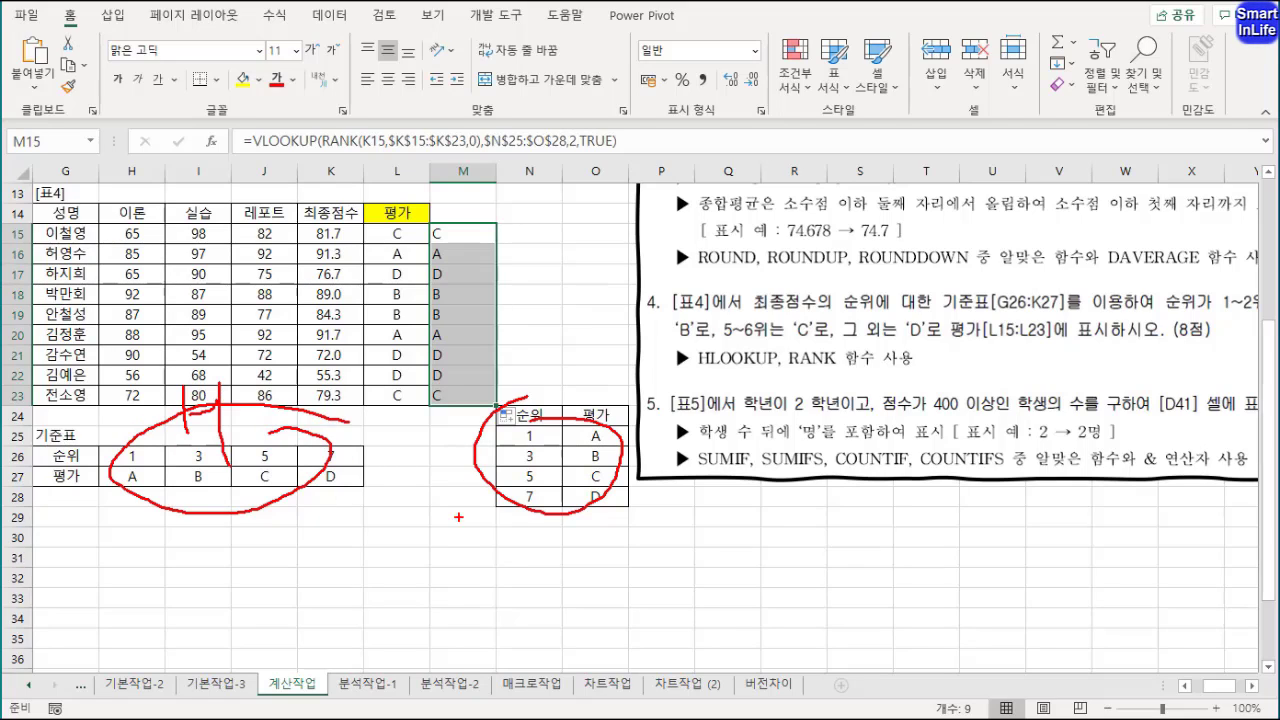
{"action": "mouse_move", "coordinate": [549, 356]}
{"action": "left_mouse_down"}
{"action": "mouse_move", "coordinate": [588, 398]}
{"action": "mouse_move", "coordinate": [608, 361]}
{"action": "left_mouse_up"}
{"action": "key", "text": "Escape"}
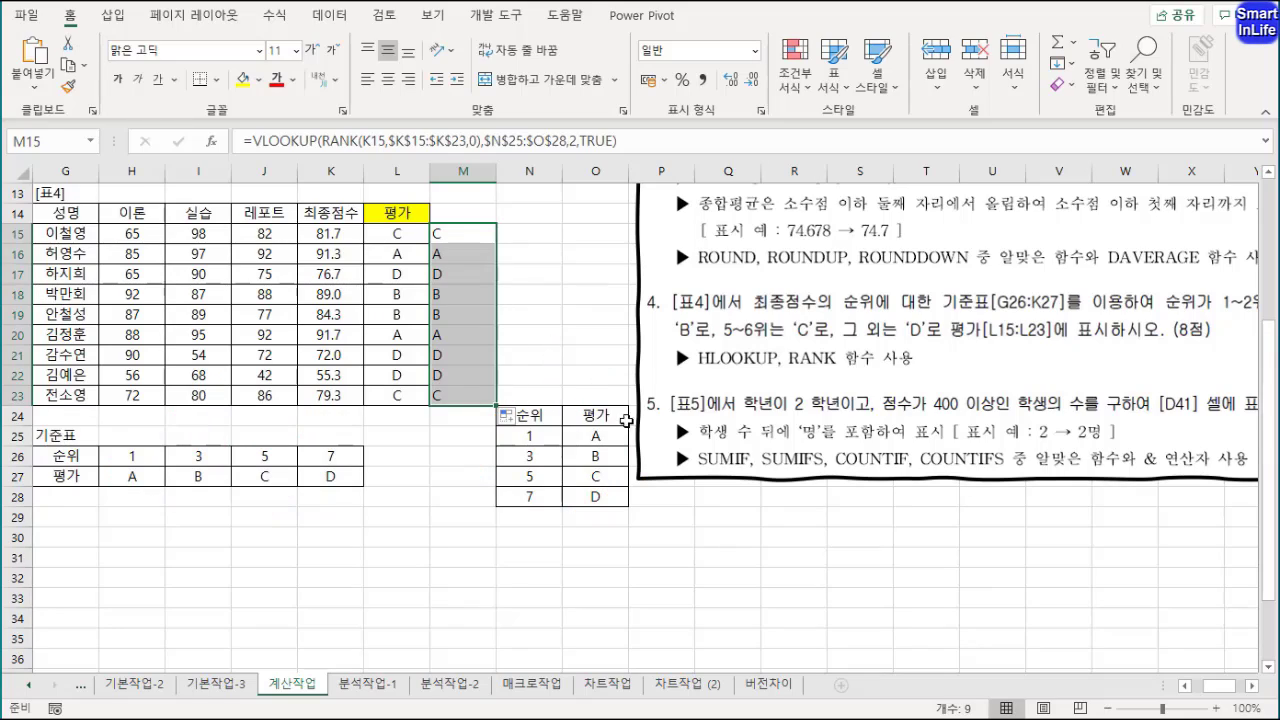
Step: Move the exercise instruction picture next to [표5], keeping the table and D41 uncovered
{"action": "mouse_move", "coordinate": [858, 360]}
{"action": "left_mouse_down"}
{"action": "mouse_move", "coordinate": [175, 467]}
{"action": "mouse_move", "coordinate": [58, 590]}
{"action": "mouse_move", "coordinate": [350, 605]}
{"action": "mouse_move", "coordinate": [508, 594]}
{"action": "mouse_move", "coordinate": [597, 558]}
{"action": "left_mouse_up"}
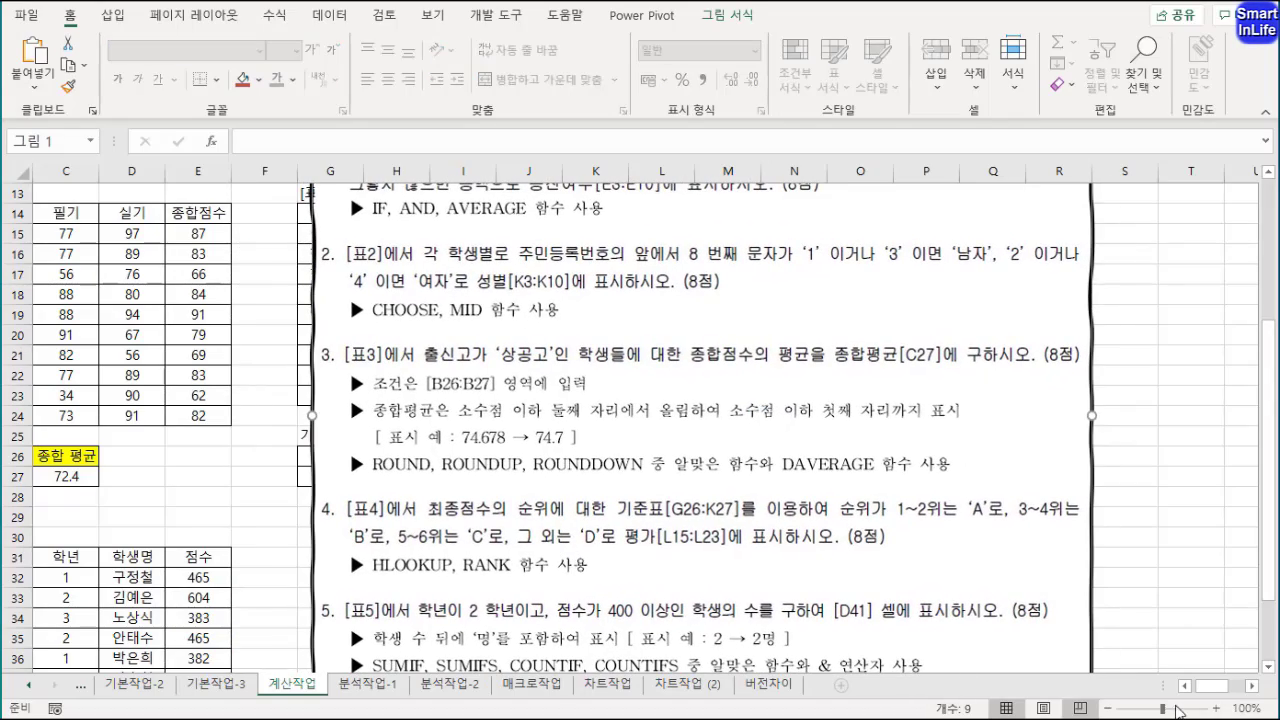
{"action": "left_click_drag", "start_coordinate": [529, 467], "coordinate": [510, 382]}
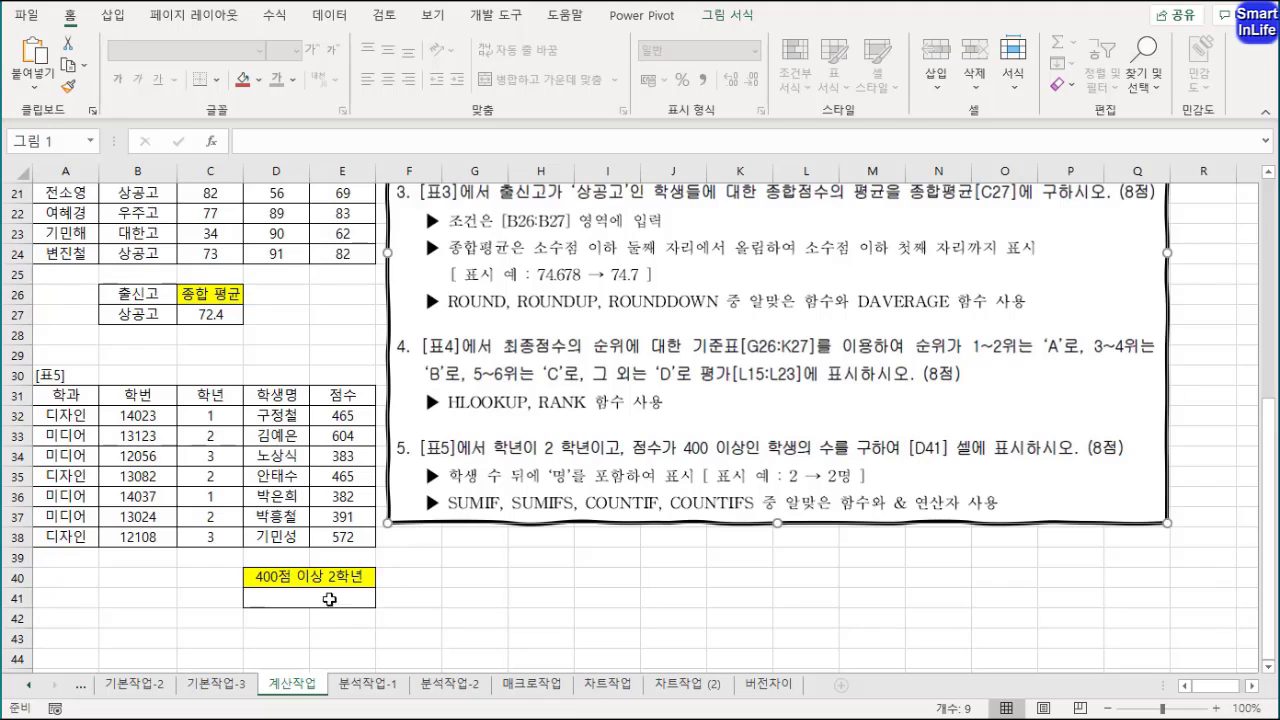
Step: Examine exercise 5's two conditions, the required result and the listed functions for cell D41
{"action": "left_click_drag", "start_coordinate": [574, 462], "coordinate": [584, 470]}
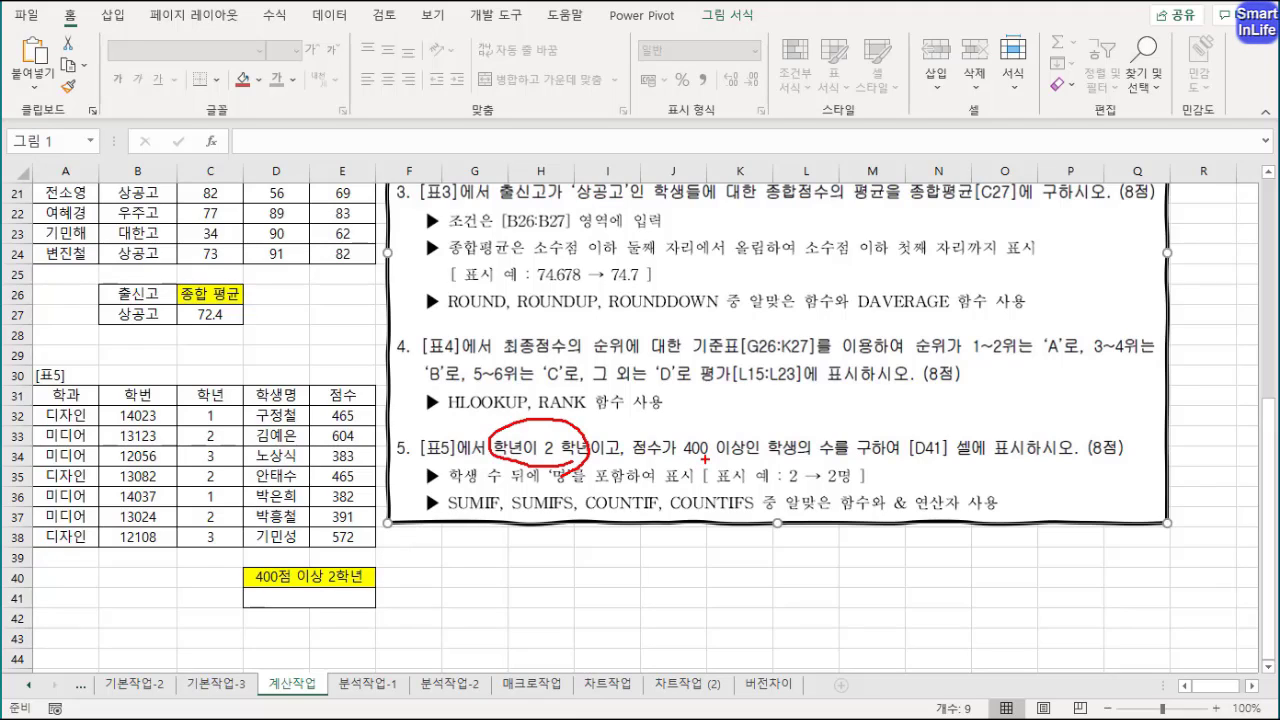
{"action": "mouse_move", "coordinate": [705, 459]}
{"action": "left_mouse_down"}
{"action": "mouse_move", "coordinate": [660, 425]}
{"action": "mouse_move", "coordinate": [720, 466]}
{"action": "left_mouse_up"}
{"action": "left_click_drag", "start_coordinate": [836, 456], "coordinate": [838, 440]}
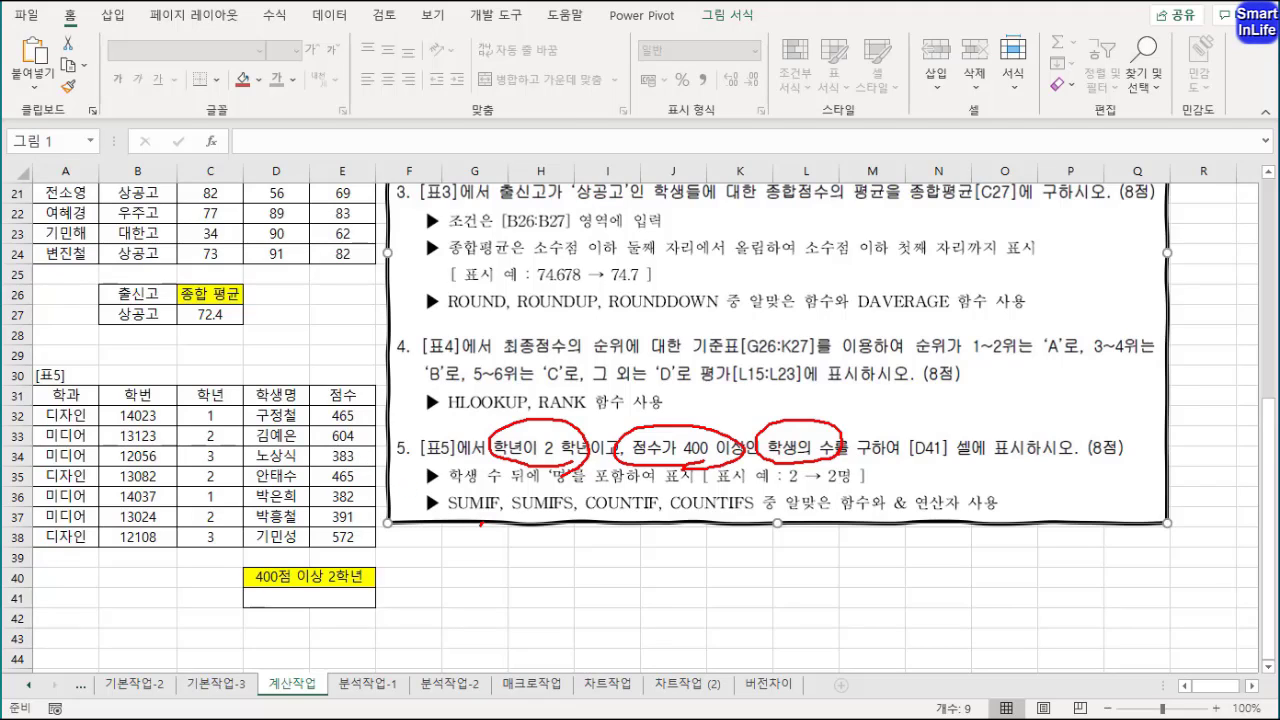
{"action": "mouse_move", "coordinate": [481, 522]}
{"action": "left_mouse_down"}
{"action": "mouse_move", "coordinate": [488, 500]}
{"action": "mouse_move", "coordinate": [568, 532]}
{"action": "left_mouse_up"}
{"action": "mouse_move", "coordinate": [582, 488]}
{"action": "left_mouse_down"}
{"action": "mouse_move", "coordinate": [518, 526]}
{"action": "mouse_move", "coordinate": [486, 498]}
{"action": "left_mouse_up"}
{"action": "mouse_move", "coordinate": [592, 536]}
{"action": "left_mouse_down"}
{"action": "mouse_move", "coordinate": [738, 506]}
{"action": "mouse_move", "coordinate": [616, 538]}
{"action": "left_mouse_up"}
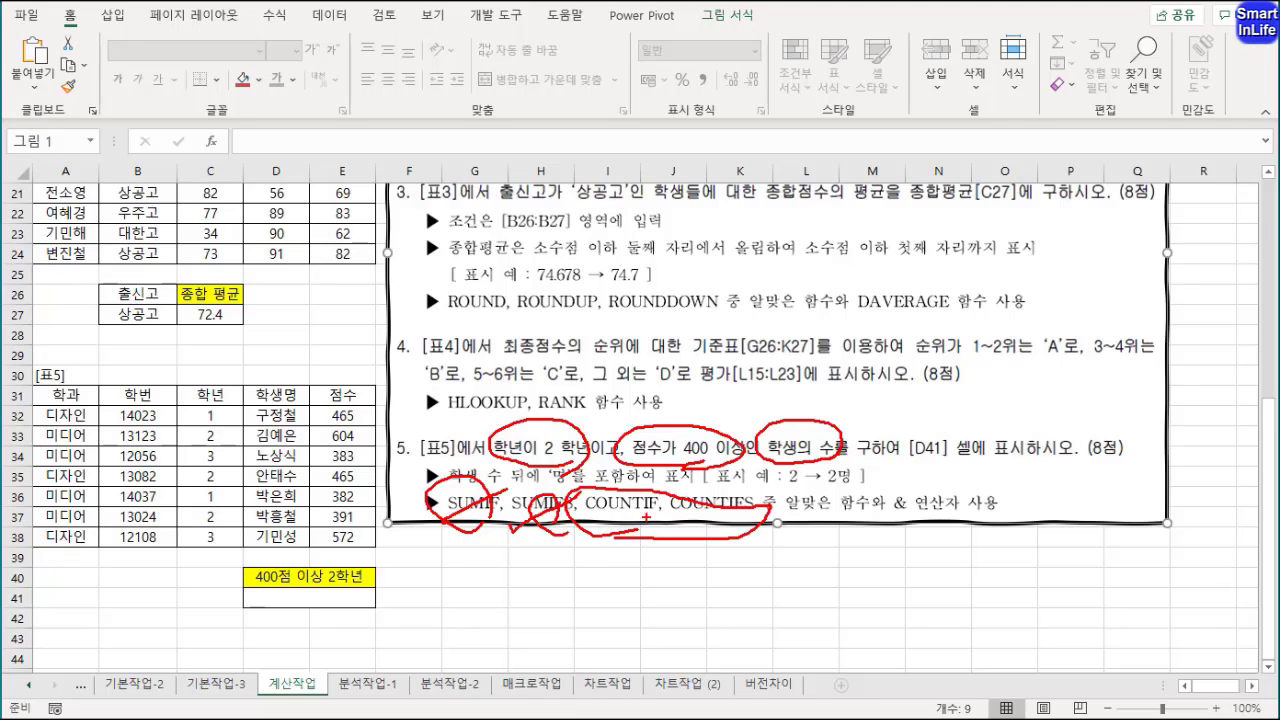
{"action": "mouse_move", "coordinate": [540, 430]}
{"action": "left_mouse_down"}
{"action": "mouse_move", "coordinate": [600, 383]}
{"action": "mouse_move", "coordinate": [712, 406]}
{"action": "left_mouse_up"}
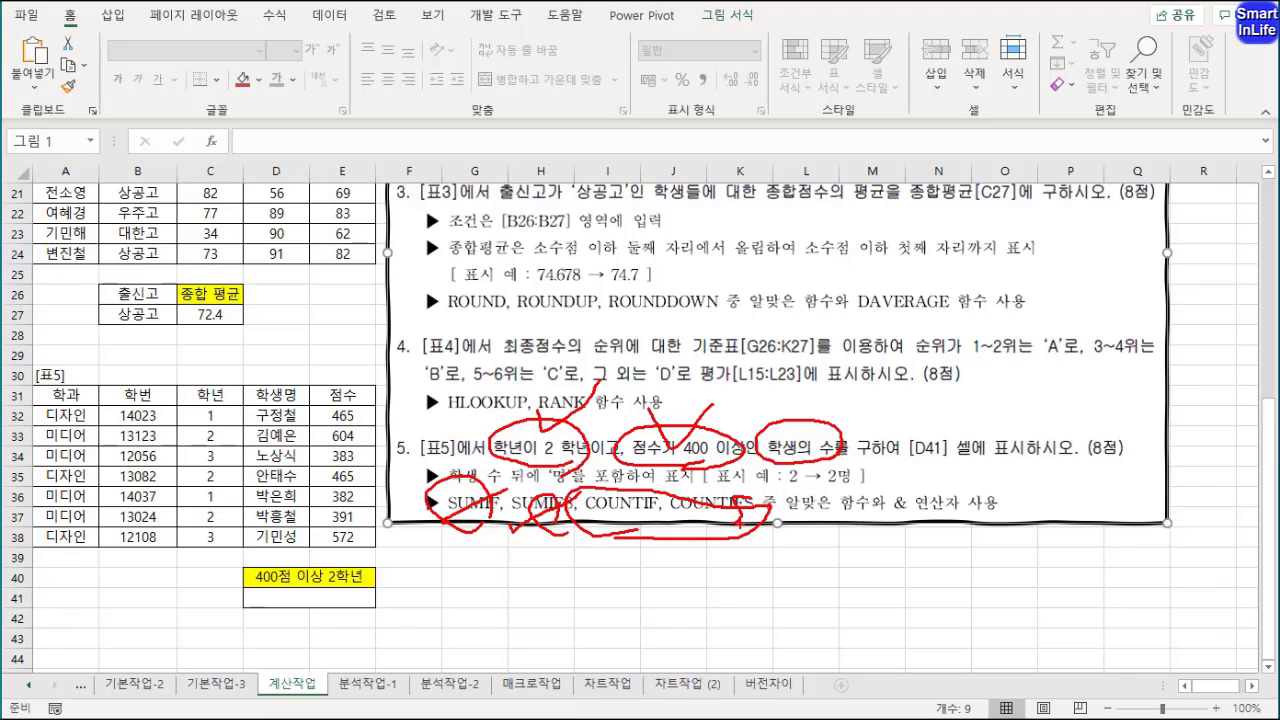
{"action": "key", "text": "Escape"}
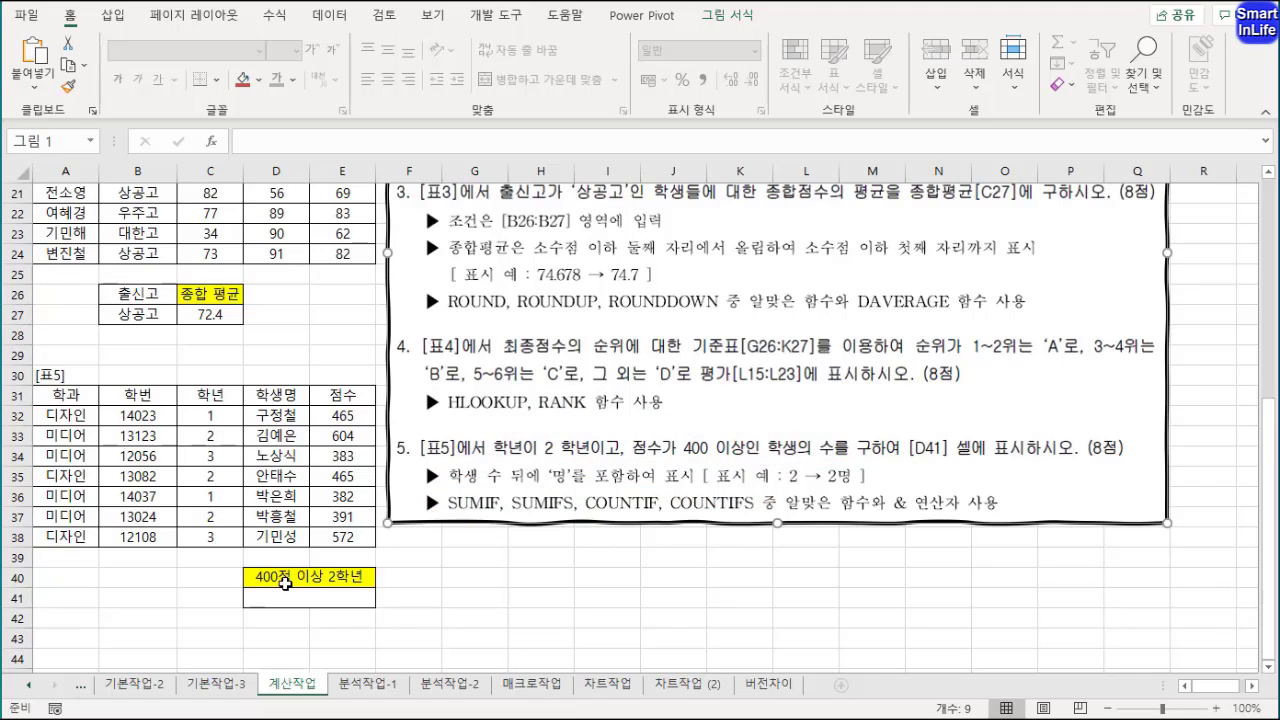
Step: Start a COUNTIFS formula in D41 with the 학년 range C32:C38 as the first criteria range
{"action": "left_click", "coordinate": [302, 596]}
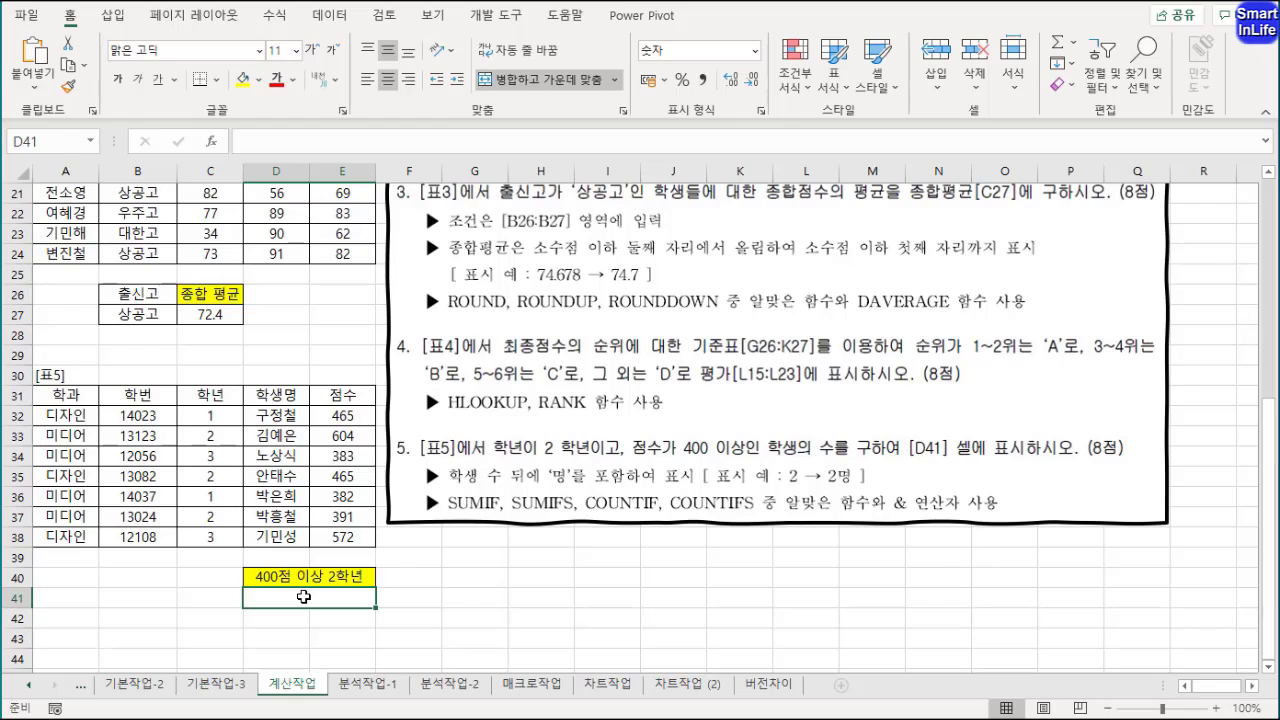
{"action": "type", "text": "=counti"}
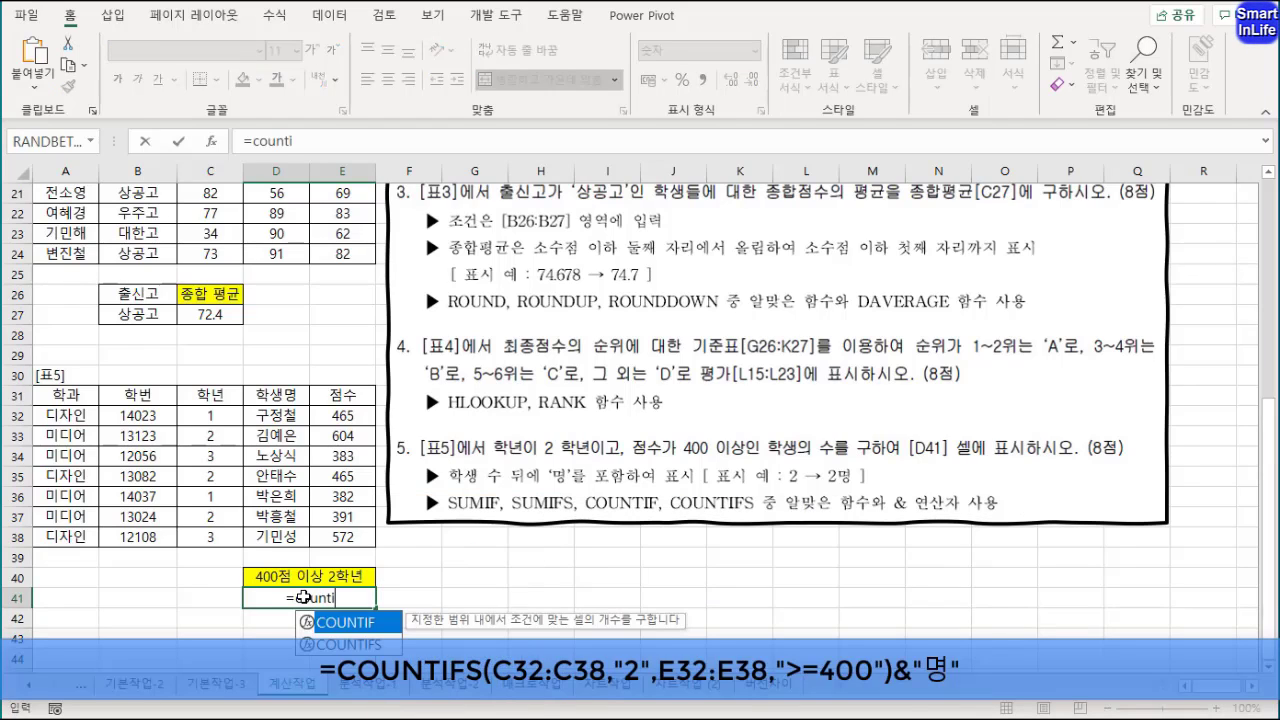
{"action": "type", "text": "fs"}
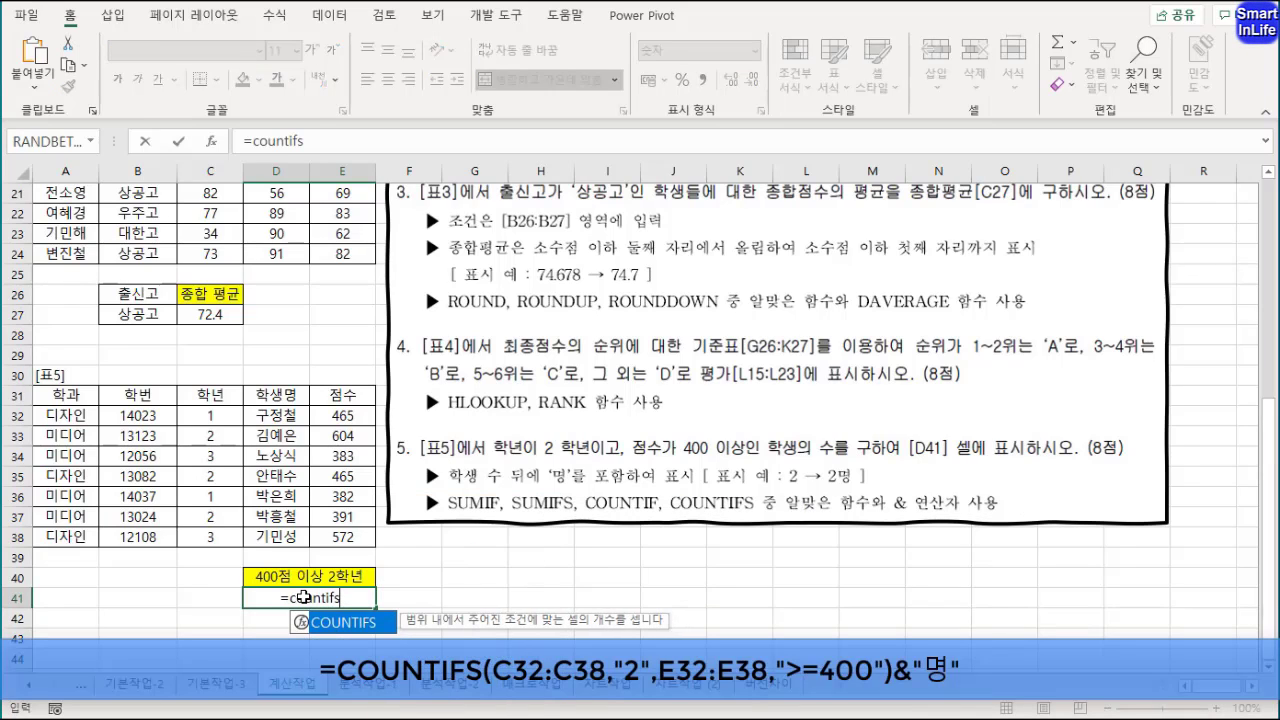
{"action": "type", "text": "("}
{"action": "left_click", "coordinate": [341, 141]}
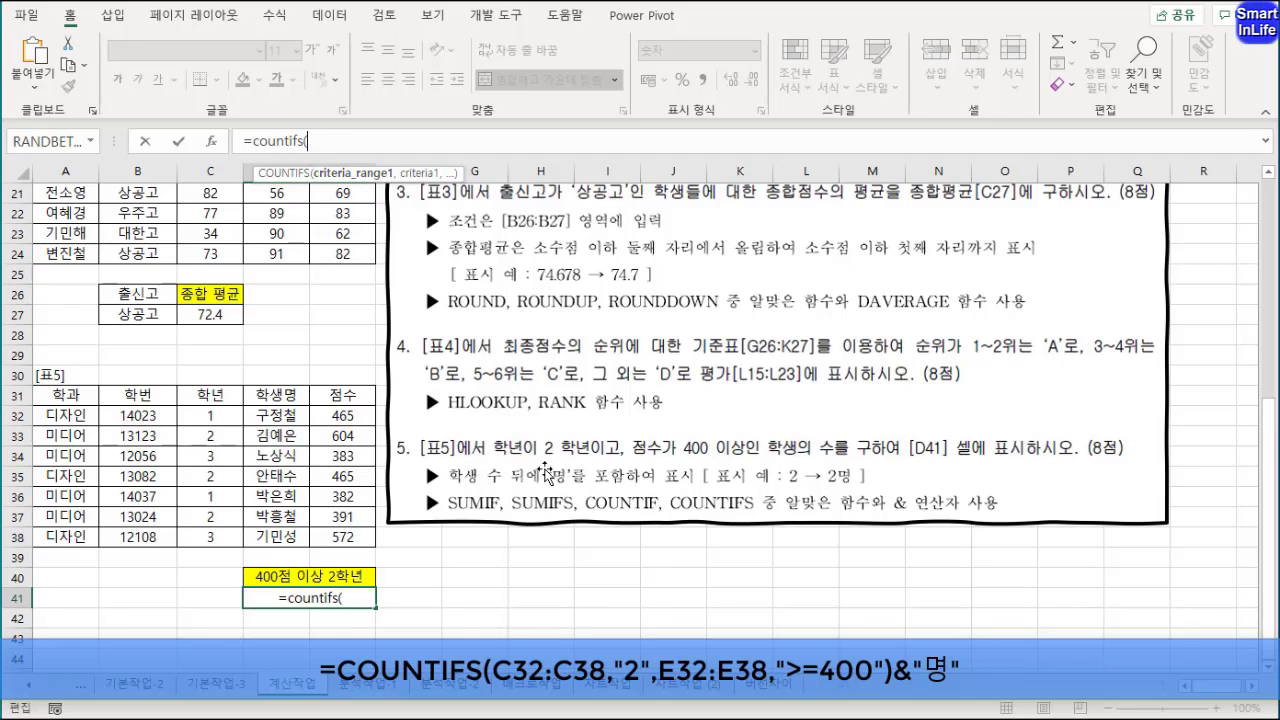
{"action": "left_click", "coordinate": [215, 422]}
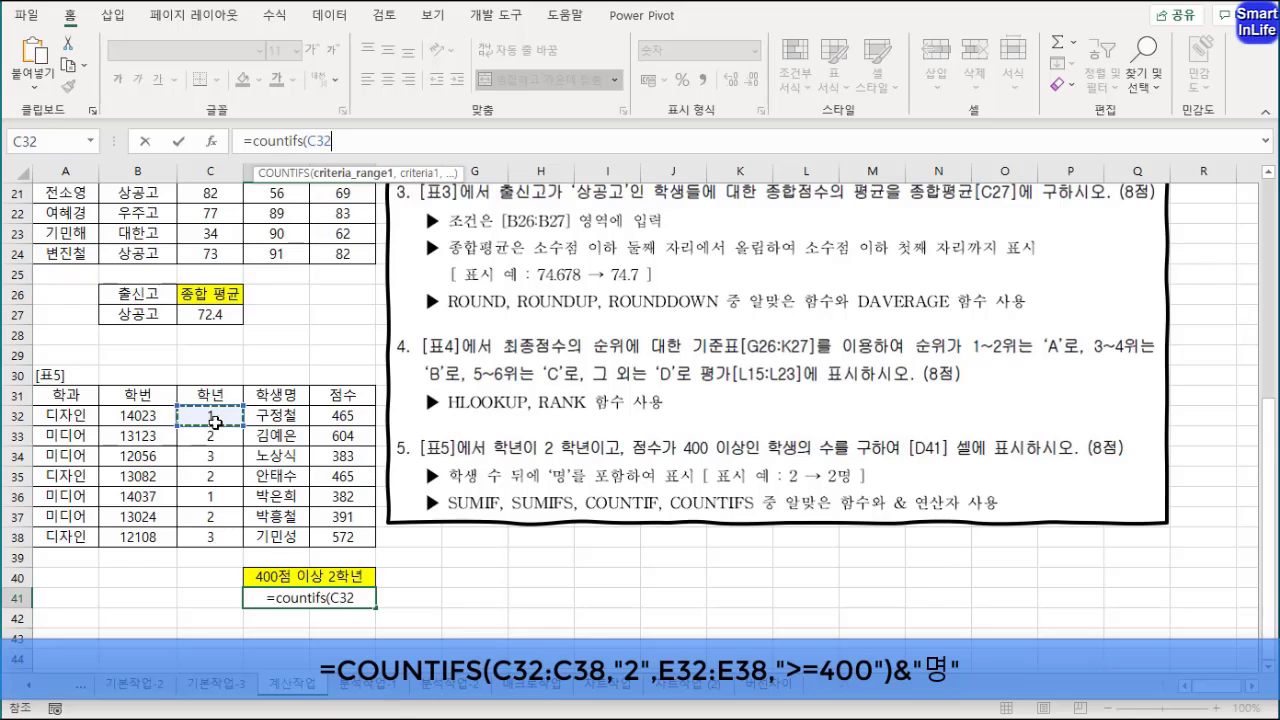
{"action": "left_click_drag", "start_coordinate": [215, 422], "coordinate": [222, 537]}
{"action": "type", "text": ","}
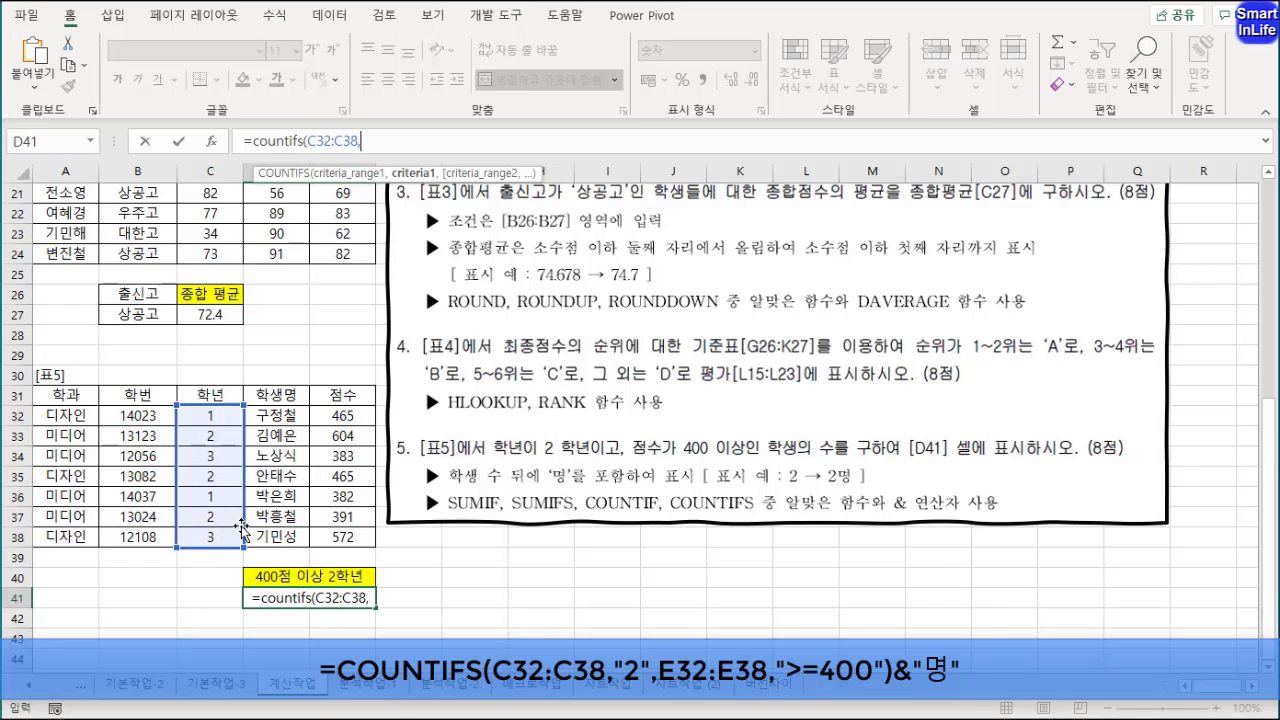
Step: Set the first criterion of the COUNTIFS formula in D41 to "2"
{"action": "type", "text": "\""}
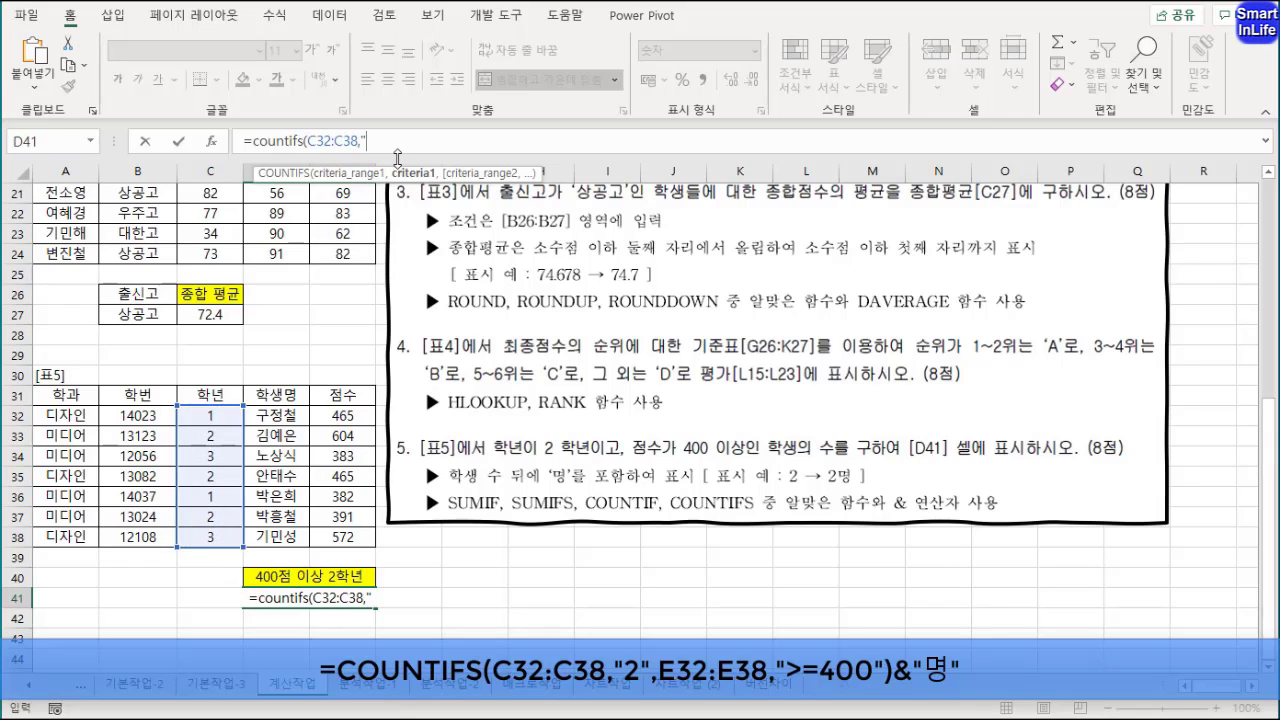
{"action": "type", "text": "=2"}
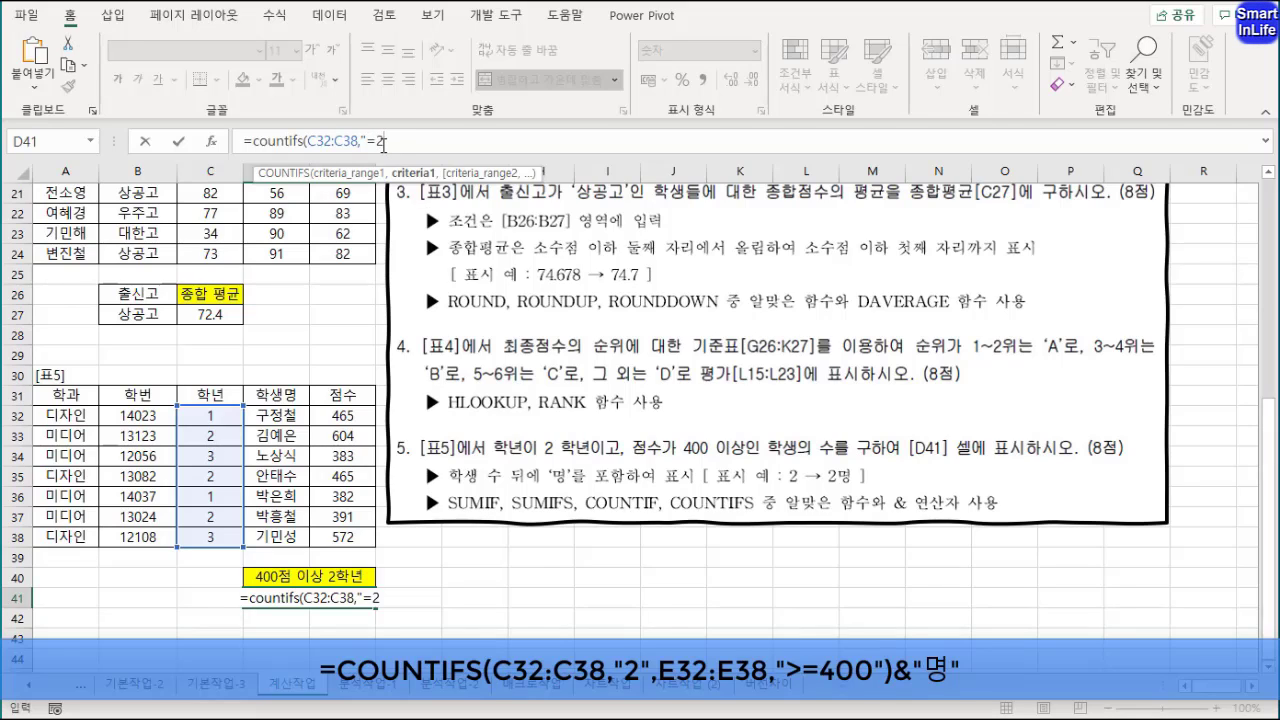
{"action": "key", "text": "BackSpace"}
{"action": "key", "text": "BackSpace"}
{"action": "type", "text": "2"}
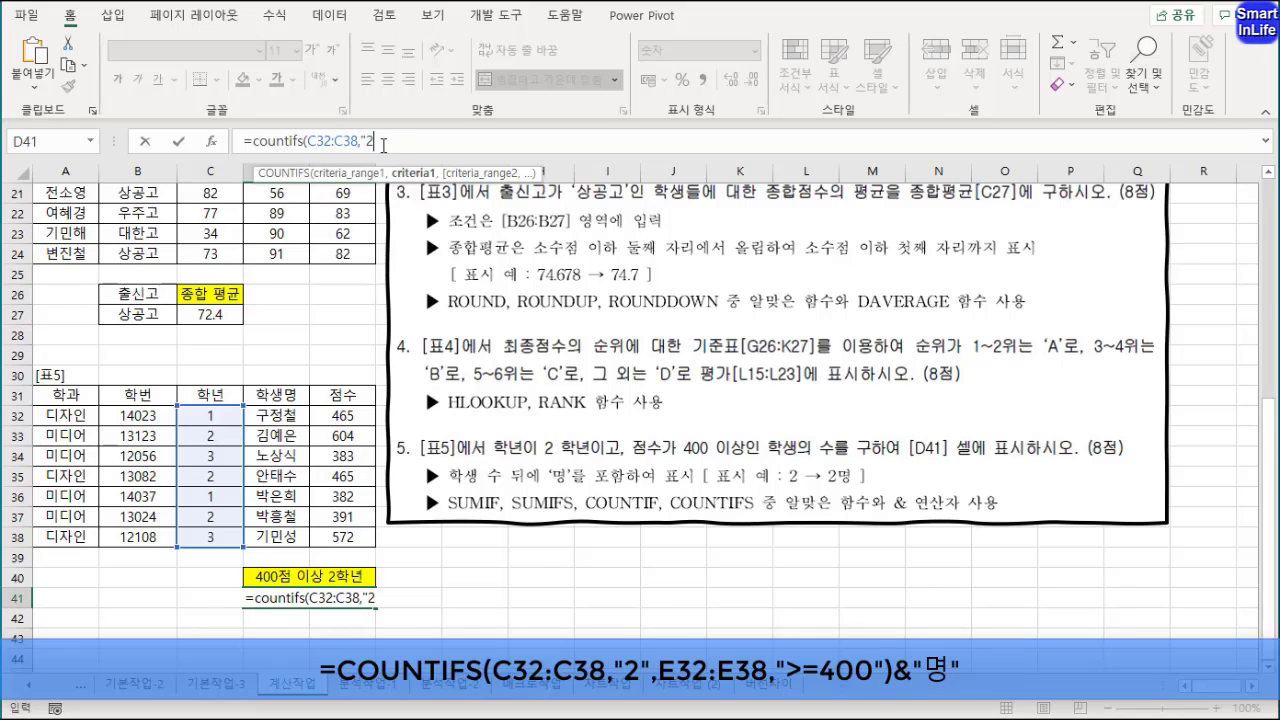
{"action": "type", "text": "\","}
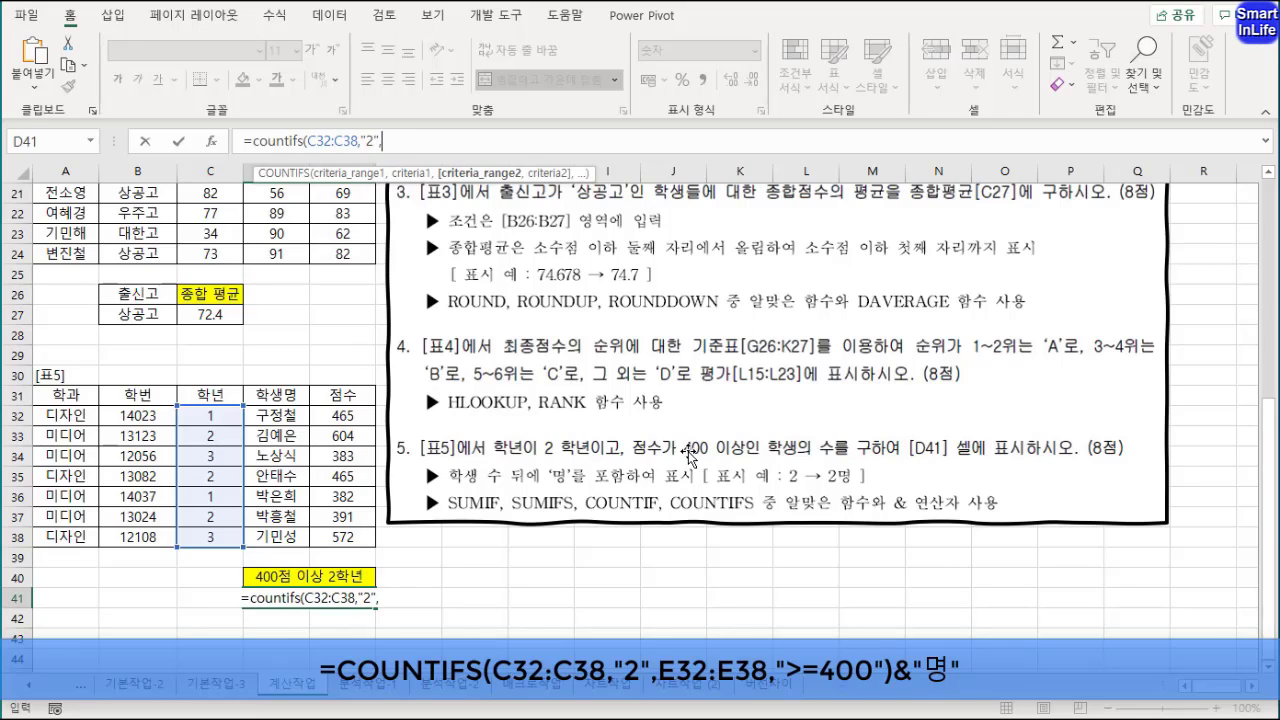
Step: Add the 점수 range E32:E38 with the criterion ">=400" to the COUNTIFS in D41 and enter the formula
{"action": "left_click_drag", "start_coordinate": [348, 416], "coordinate": [340, 536]}
{"action": "type", "text": ",\""}
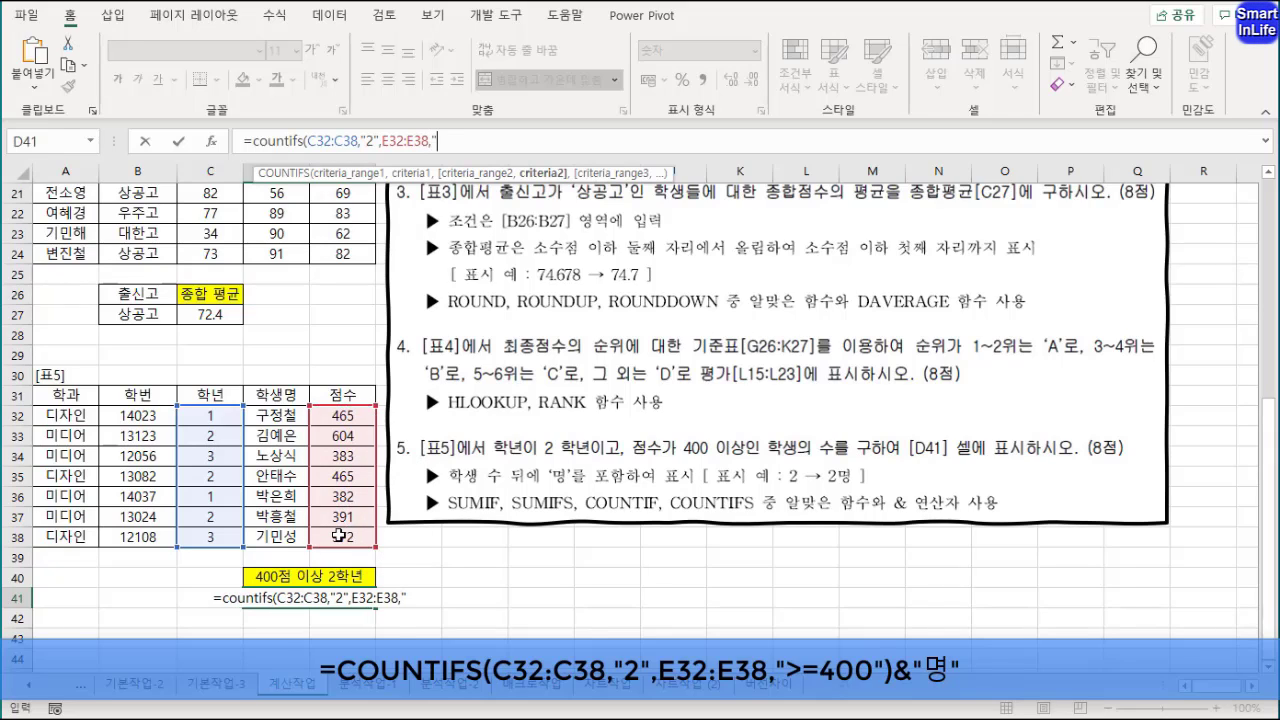
{"action": "type", "text": ">="}
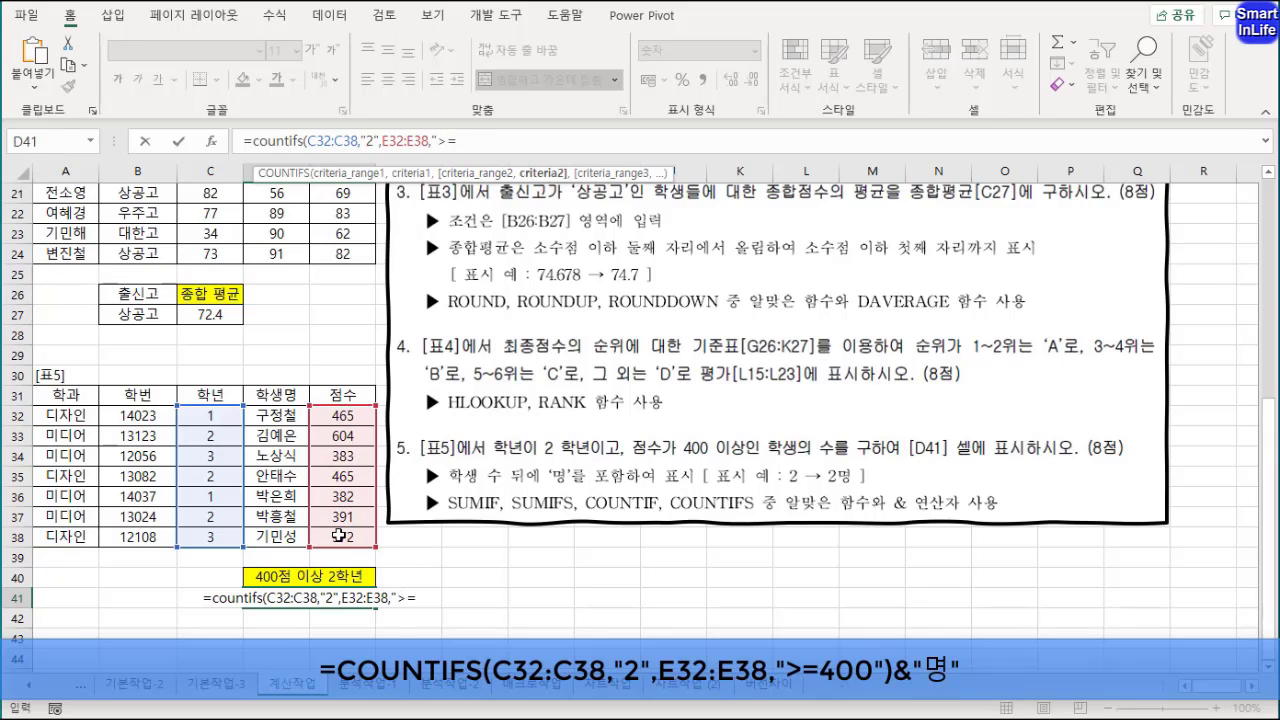
{"action": "type", "text": "400"}
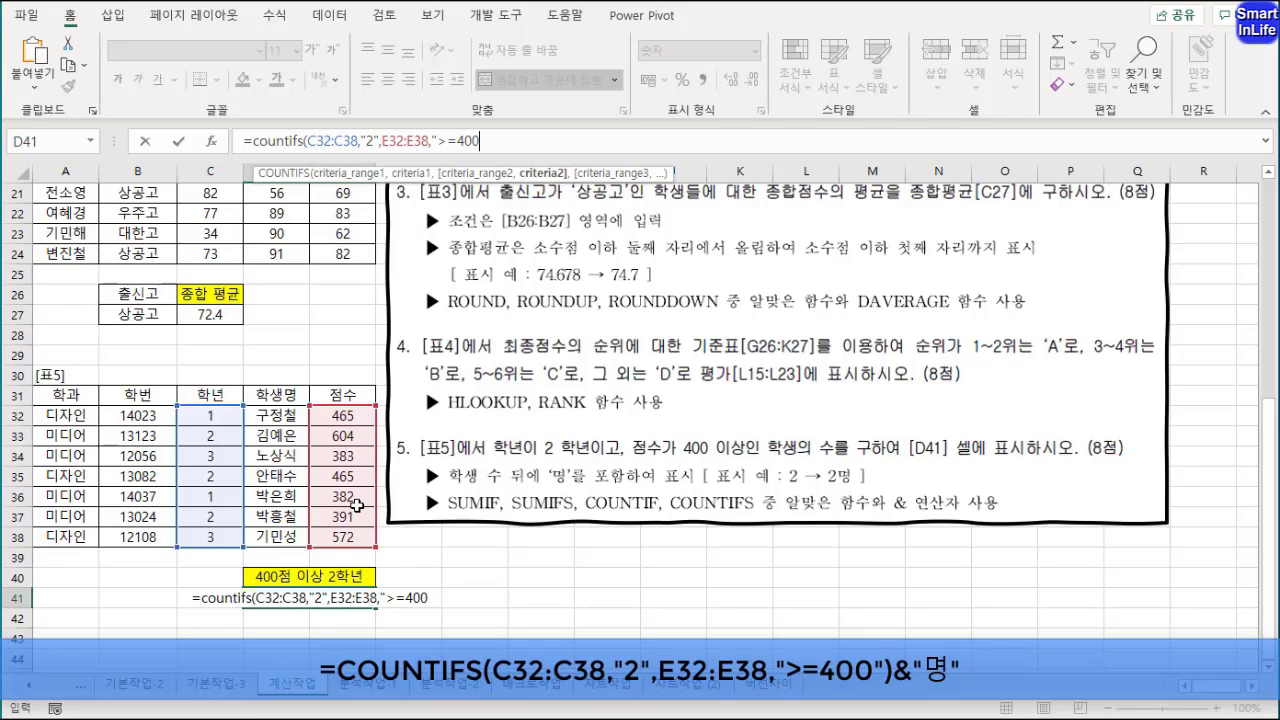
{"action": "type", "text": "\""}
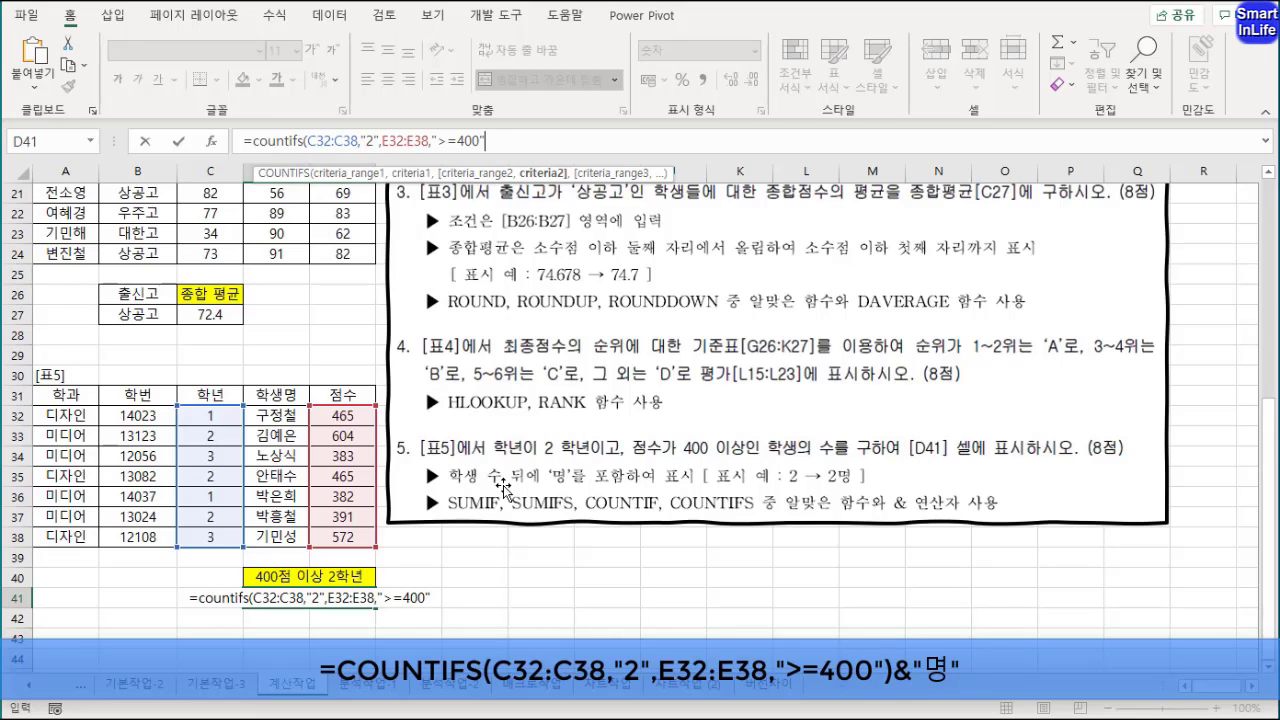
{"action": "left_click", "coordinate": [366, 140]}
{"action": "left_click_drag", "start_coordinate": [437, 141], "coordinate": [481, 141]}
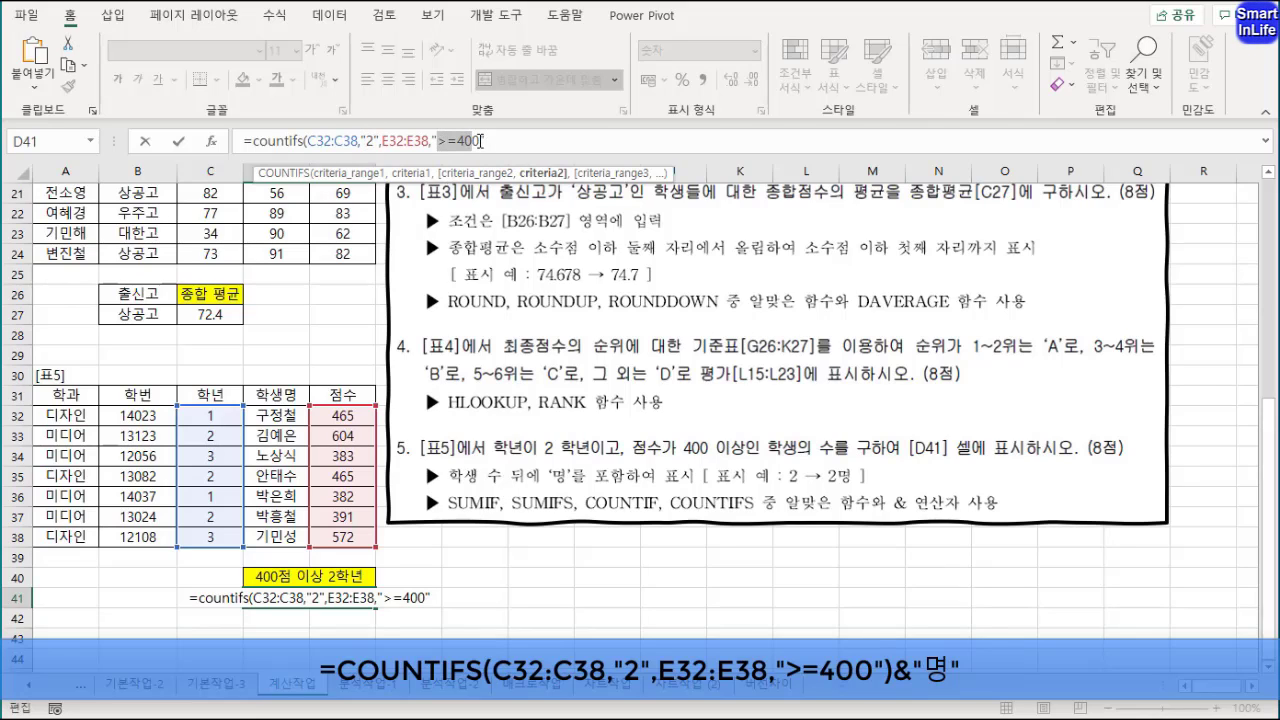
{"action": "left_click", "coordinate": [503, 142]}
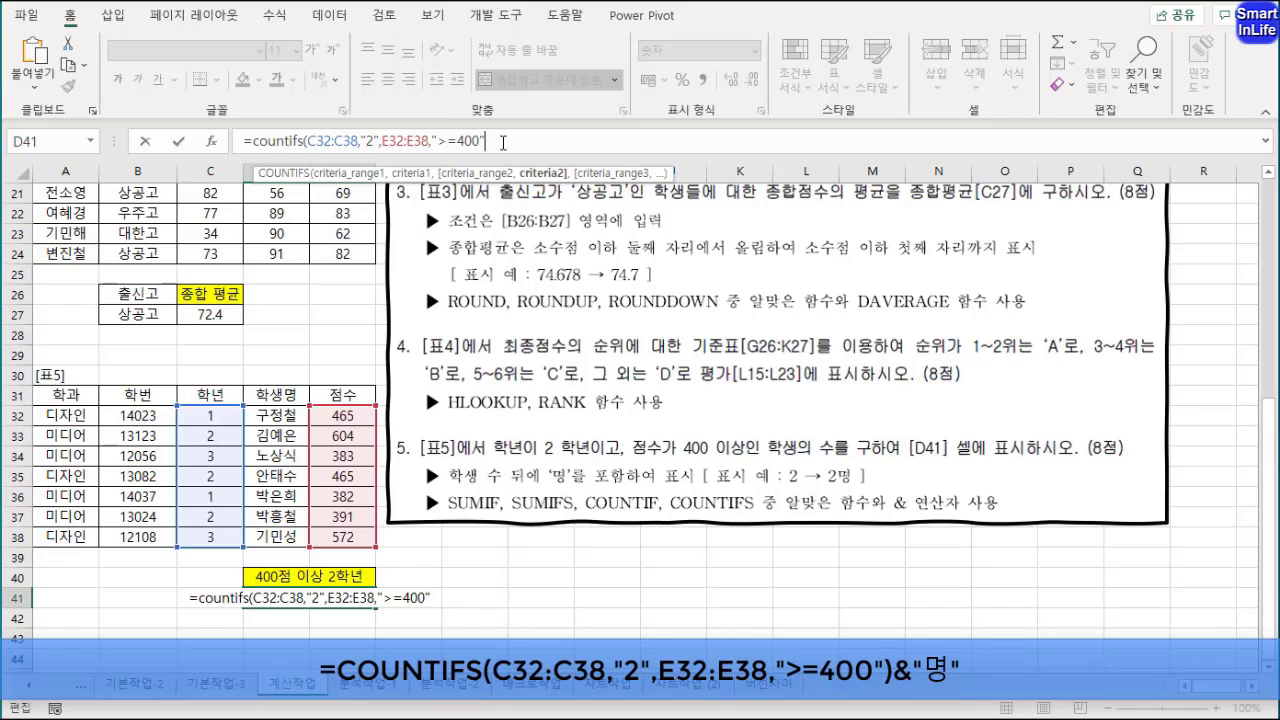
{"action": "type", "text": ")"}
{"action": "key", "text": "Return"}
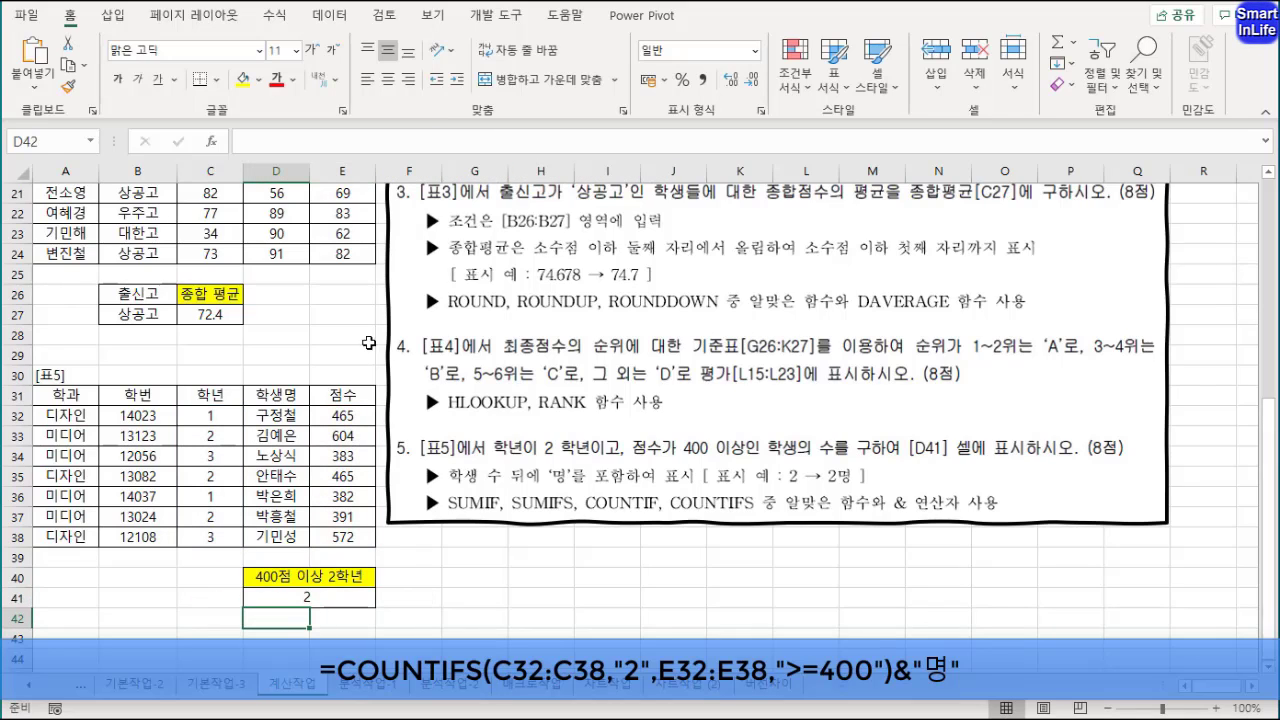
Step: Append &"명" to the COUNTIFS formula in D41
{"action": "left_click", "coordinate": [282, 597]}
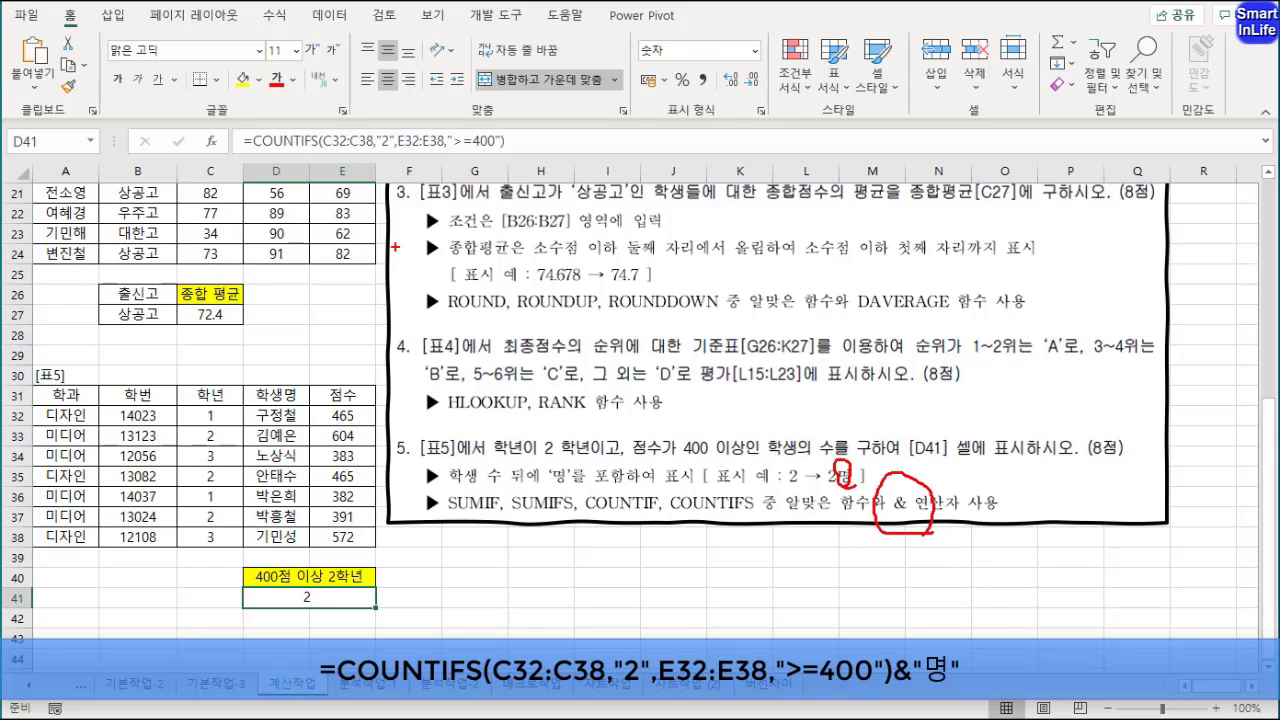
{"action": "key", "text": "Escape"}
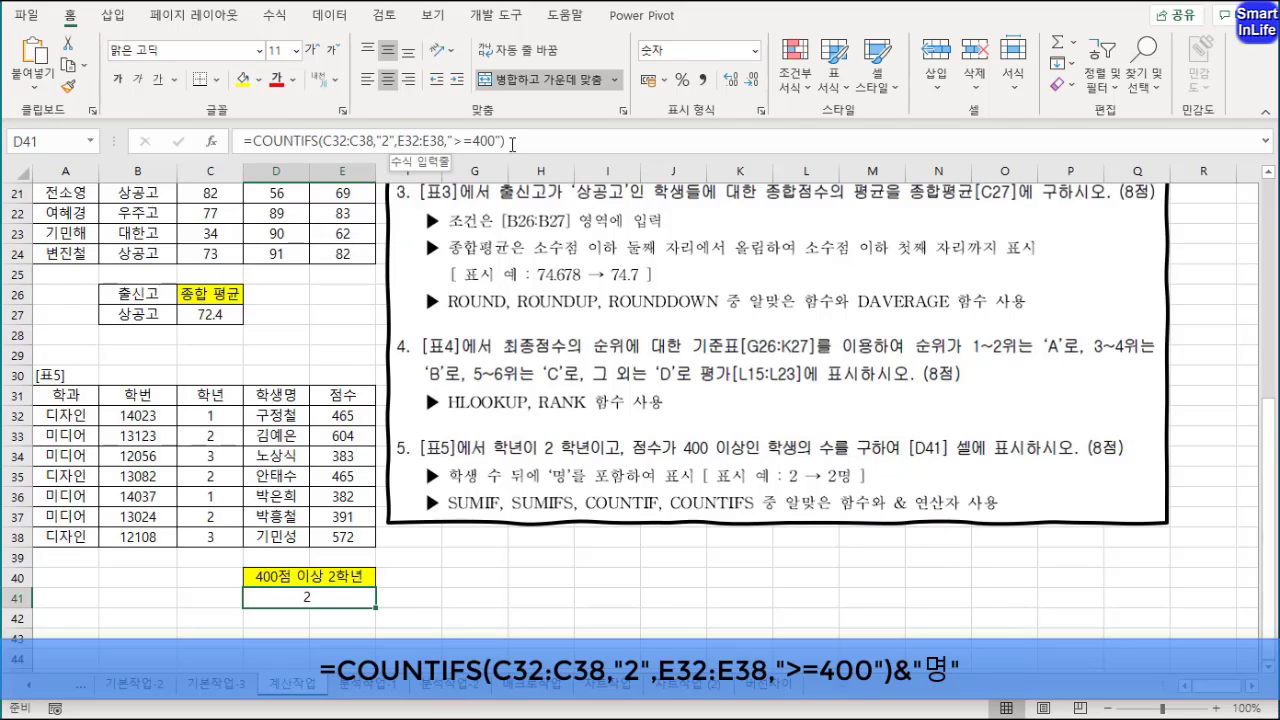
{"action": "left_click", "coordinate": [530, 142]}
{"action": "type", "text": "&"}
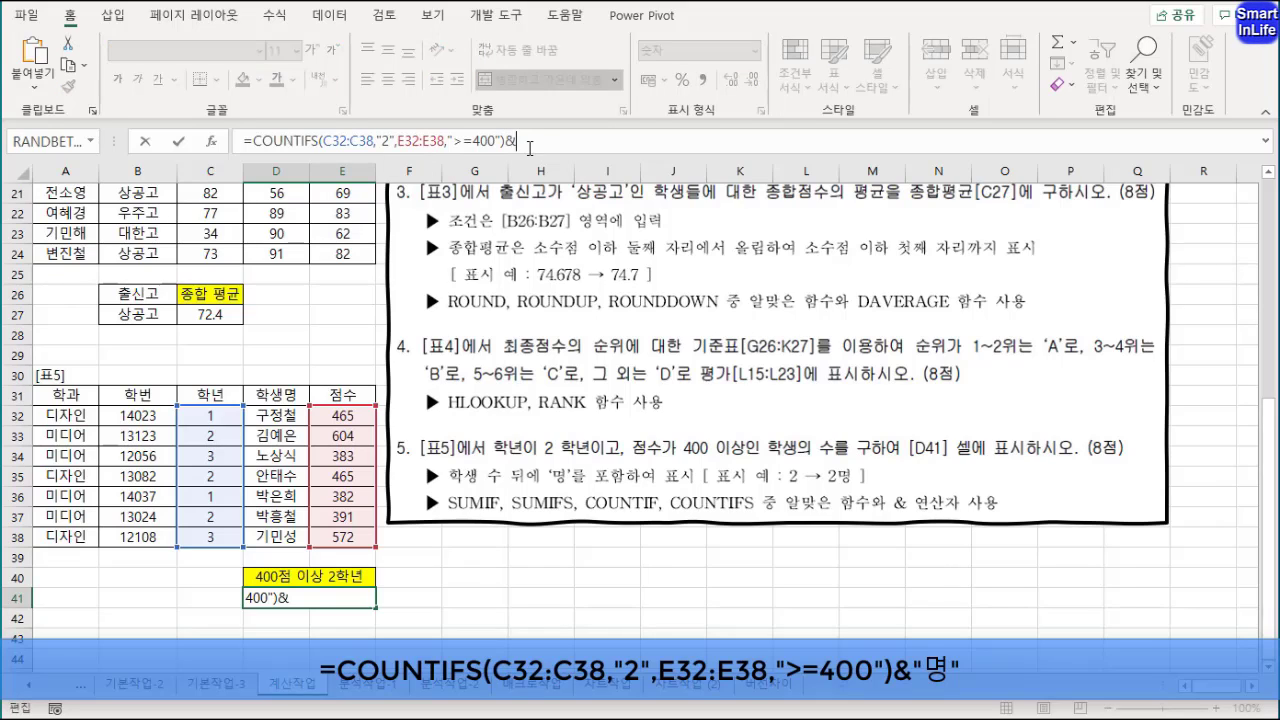
{"action": "type", "text": "\"명\""}
{"action": "key", "text": "Return"}
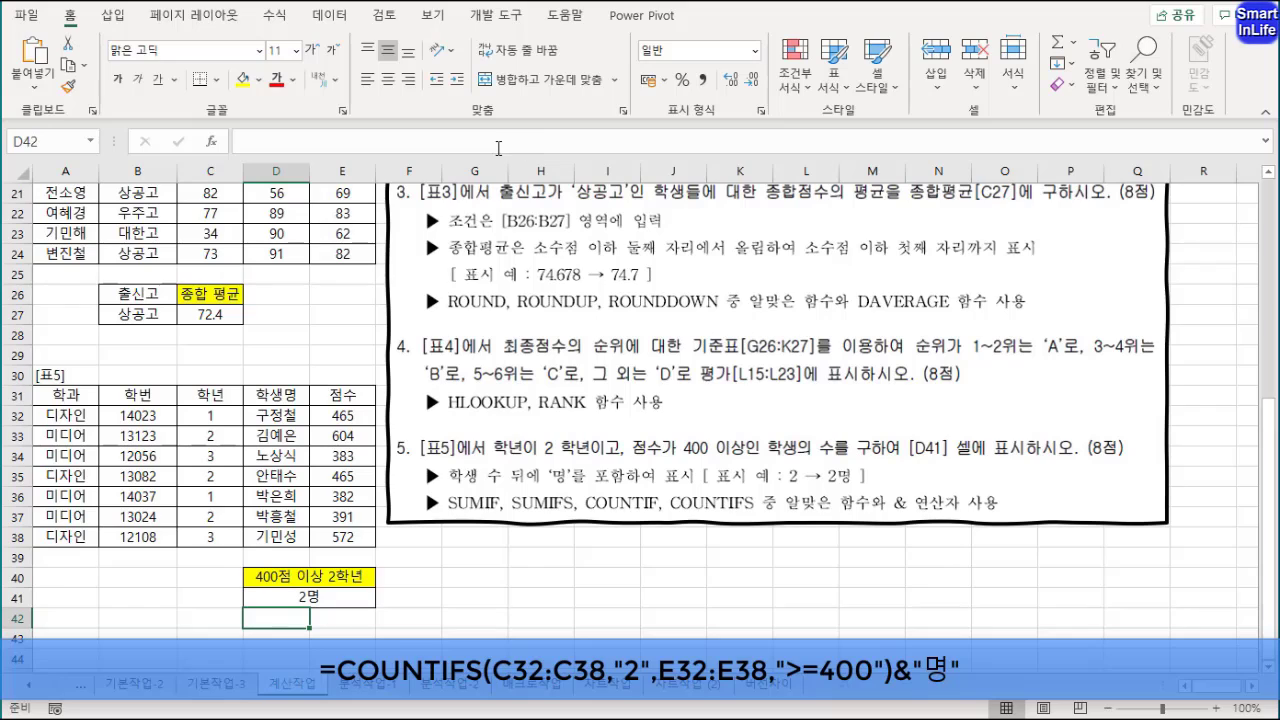
{"action": "left_click", "coordinate": [308, 598]}
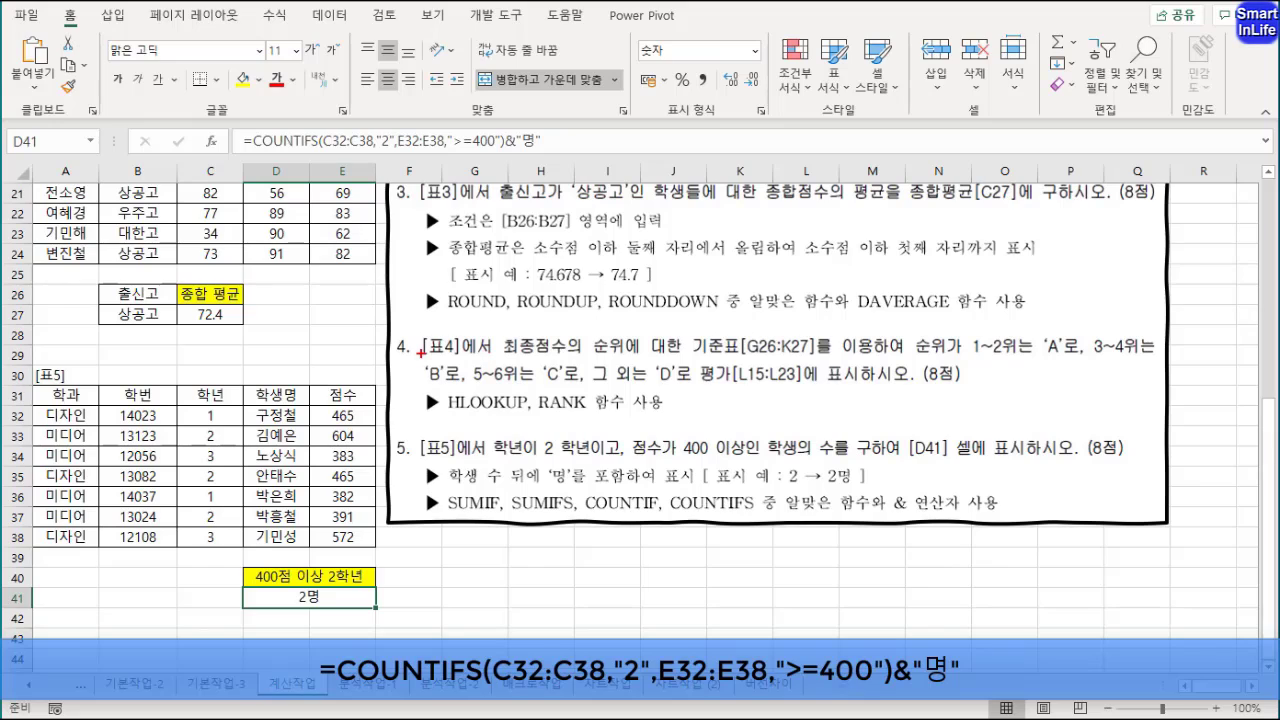
{"action": "mouse_move", "coordinate": [945, 326]}
{"action": "left_mouse_down"}
{"action": "mouse_move", "coordinate": [930, 276]}
{"action": "mouse_move", "coordinate": [938, 312]}
{"action": "left_mouse_up"}
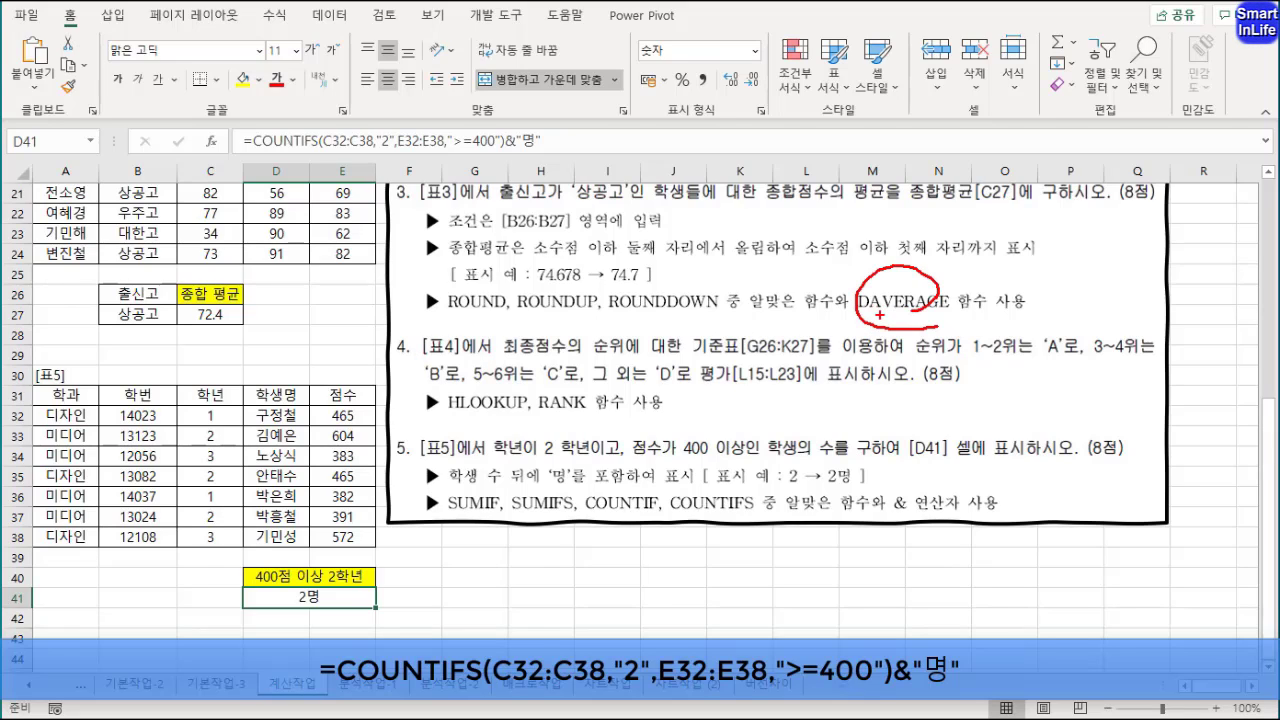
{"action": "left_click_drag", "start_coordinate": [869, 323], "coordinate": [935, 326]}
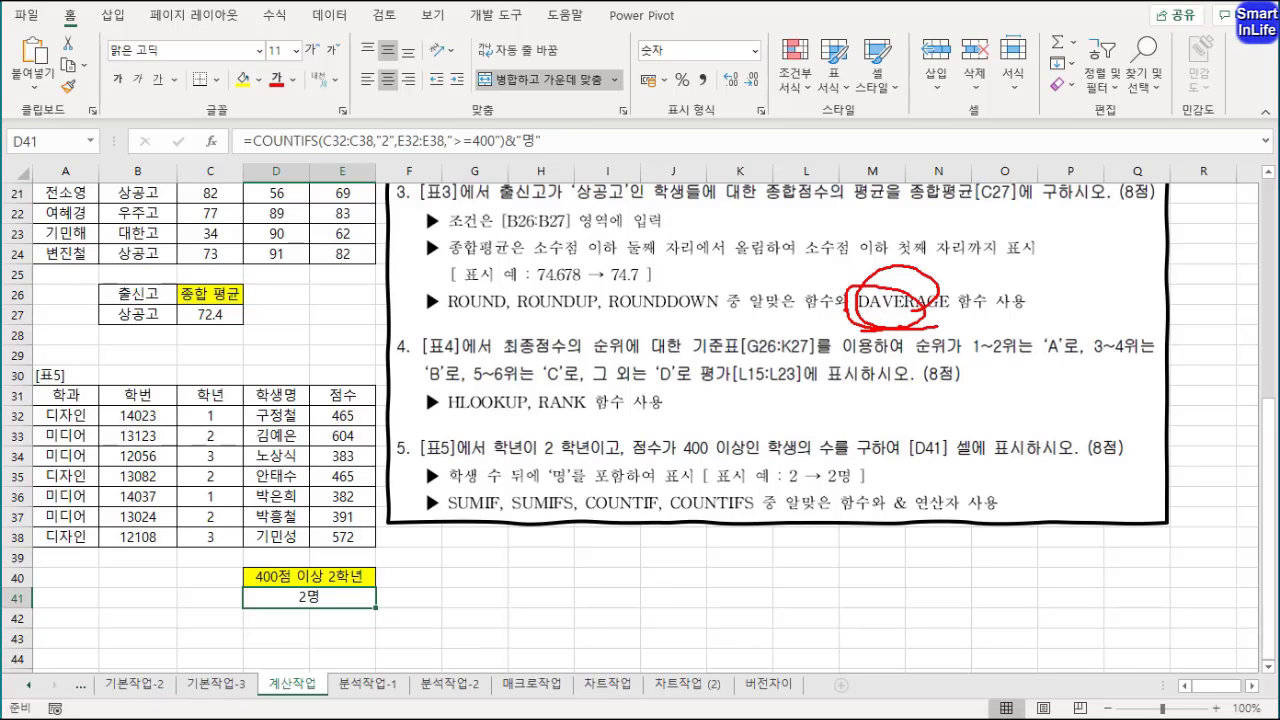
{"action": "left_click_drag", "start_coordinate": [858, 311], "coordinate": [912, 311]}
{"action": "mouse_move", "coordinate": [515, 418]}
{"action": "left_mouse_down"}
{"action": "mouse_move", "coordinate": [448, 395]}
{"action": "mouse_move", "coordinate": [523, 410]}
{"action": "left_mouse_up"}
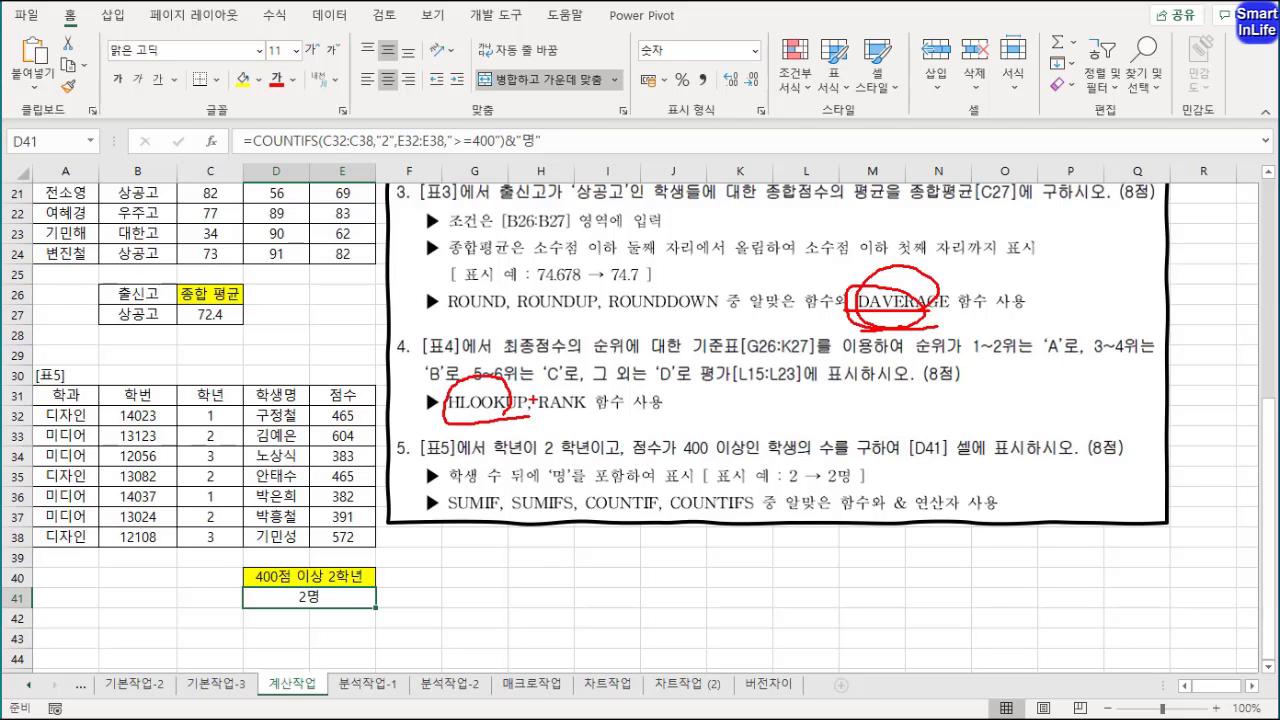
{"action": "key", "text": "Escape"}
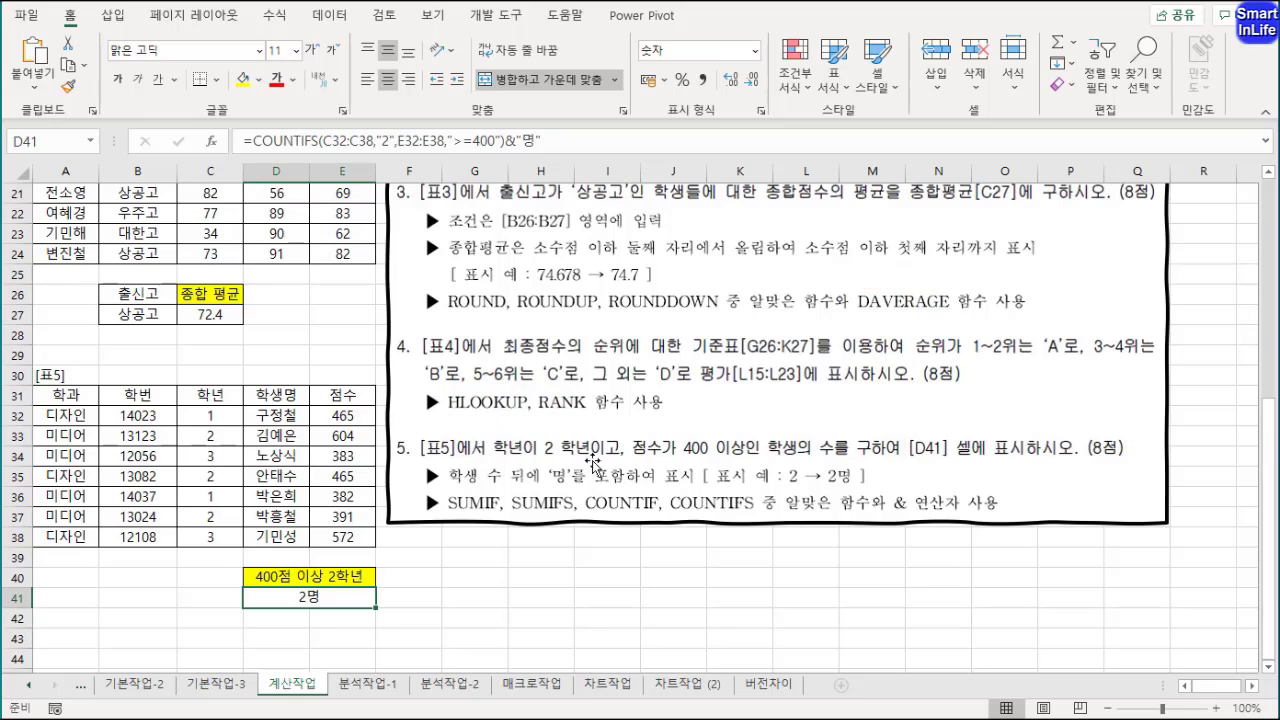